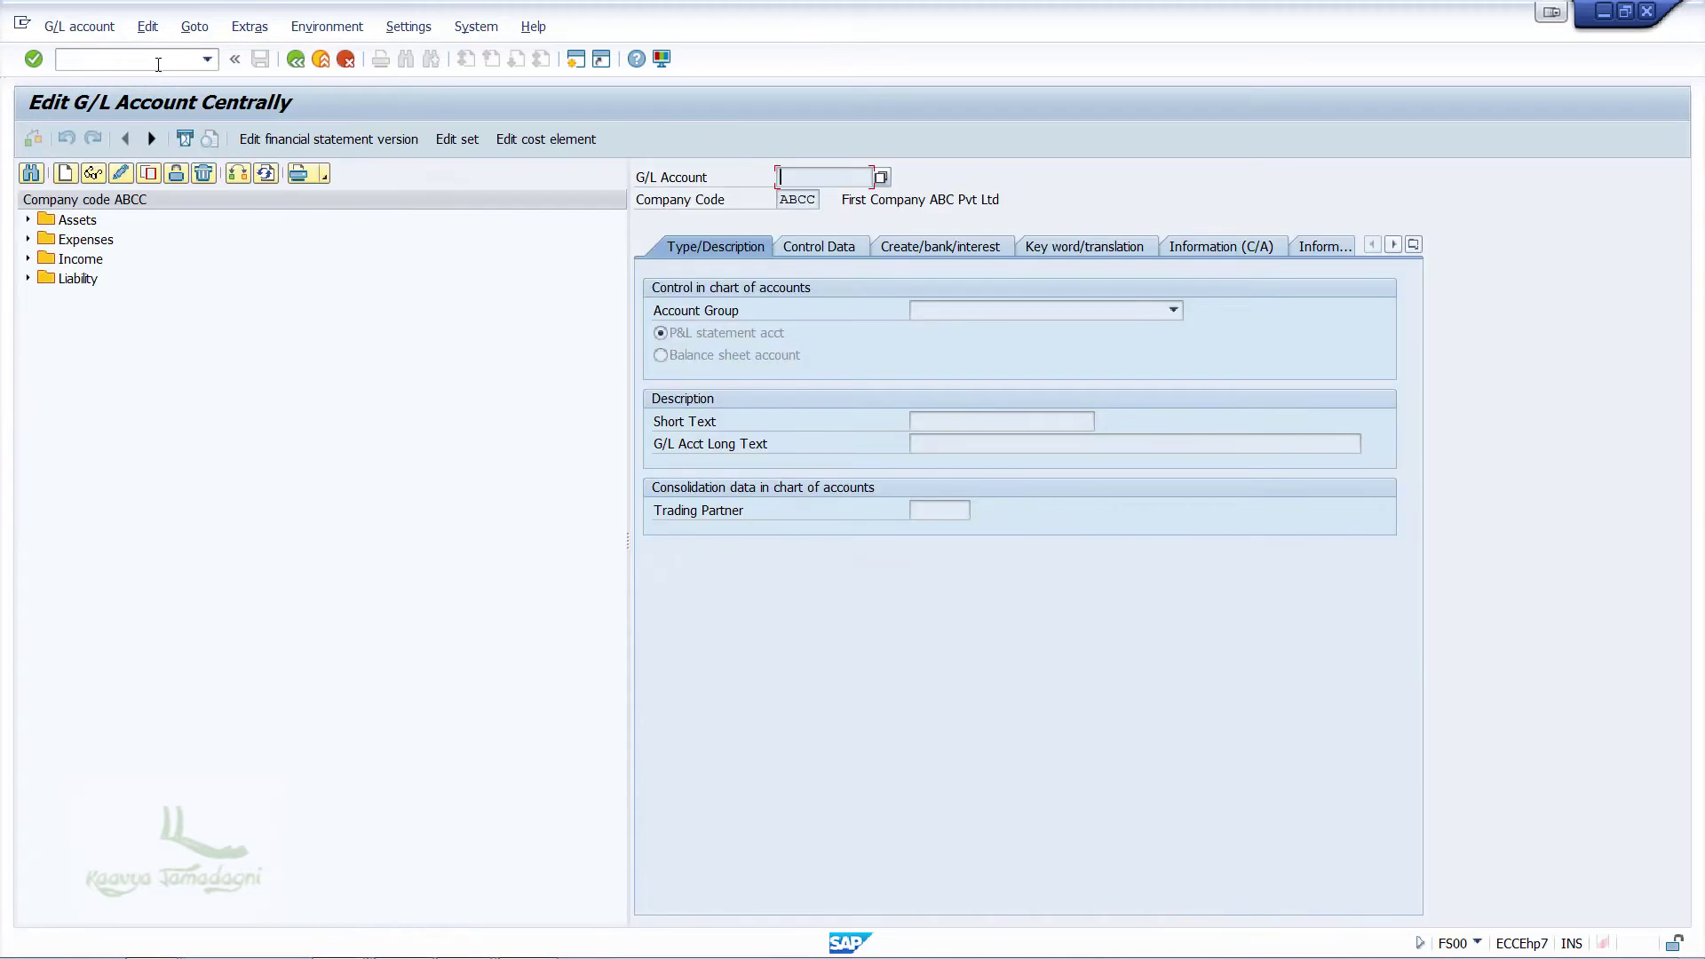
Step: Copy the expense G/L account Disc Charged on Bill to a new account numbered 30007 in company code ABCC
click(24, 239)
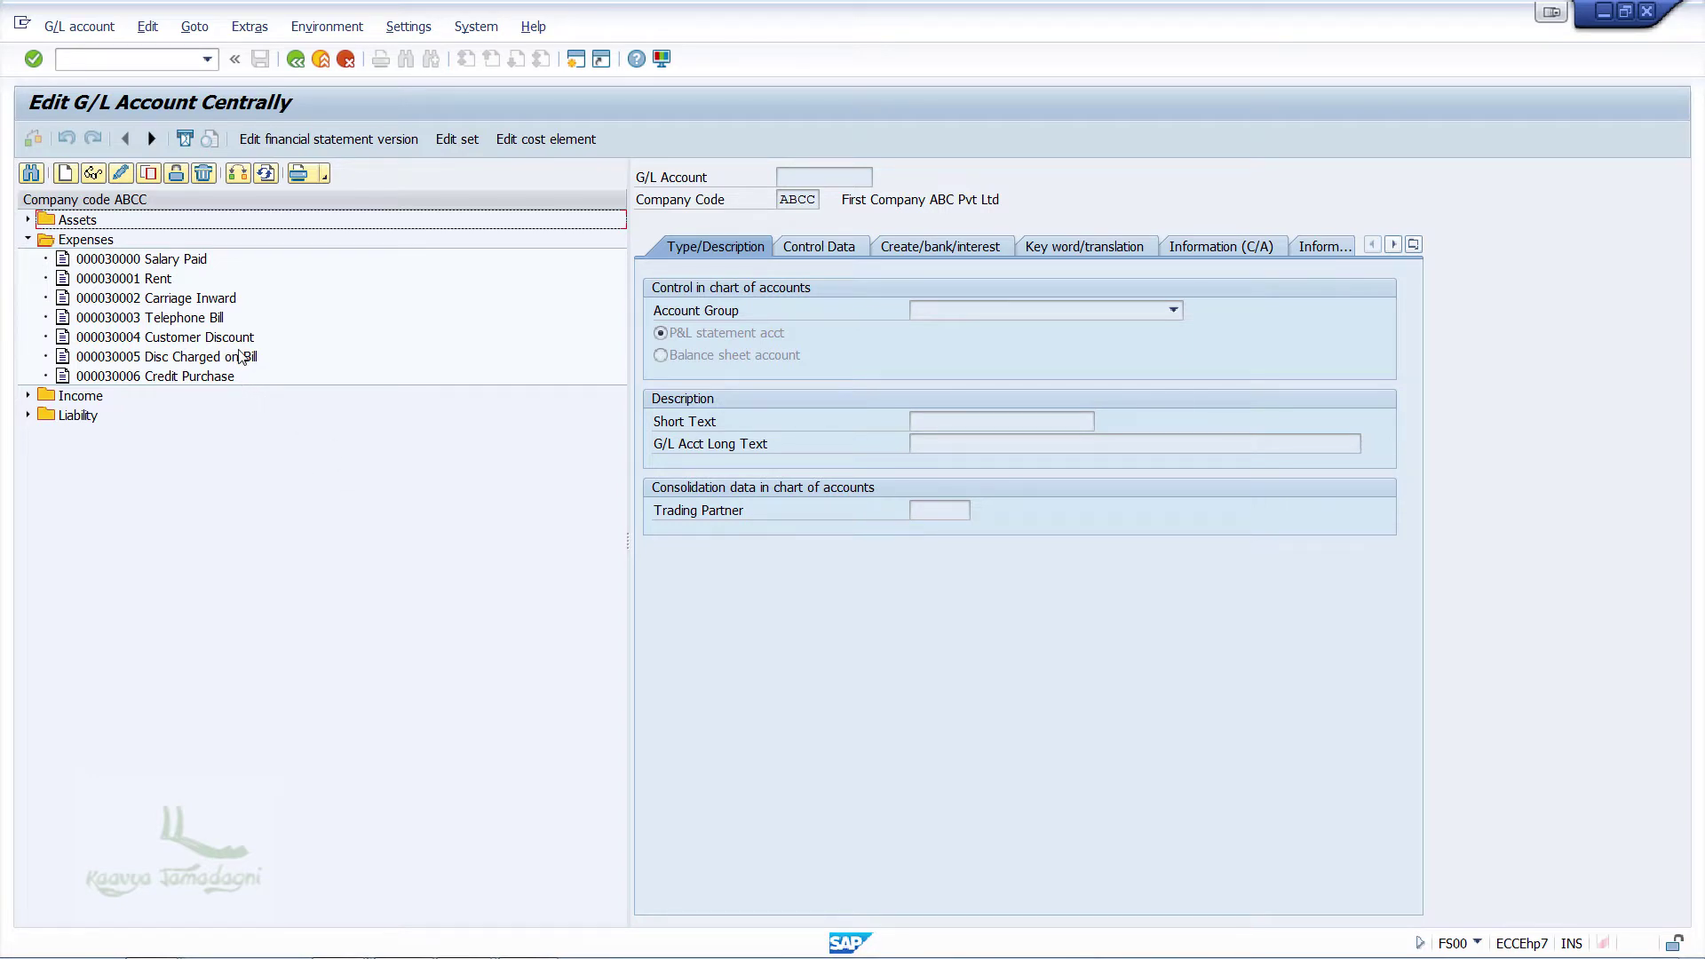
double_click(233, 357)
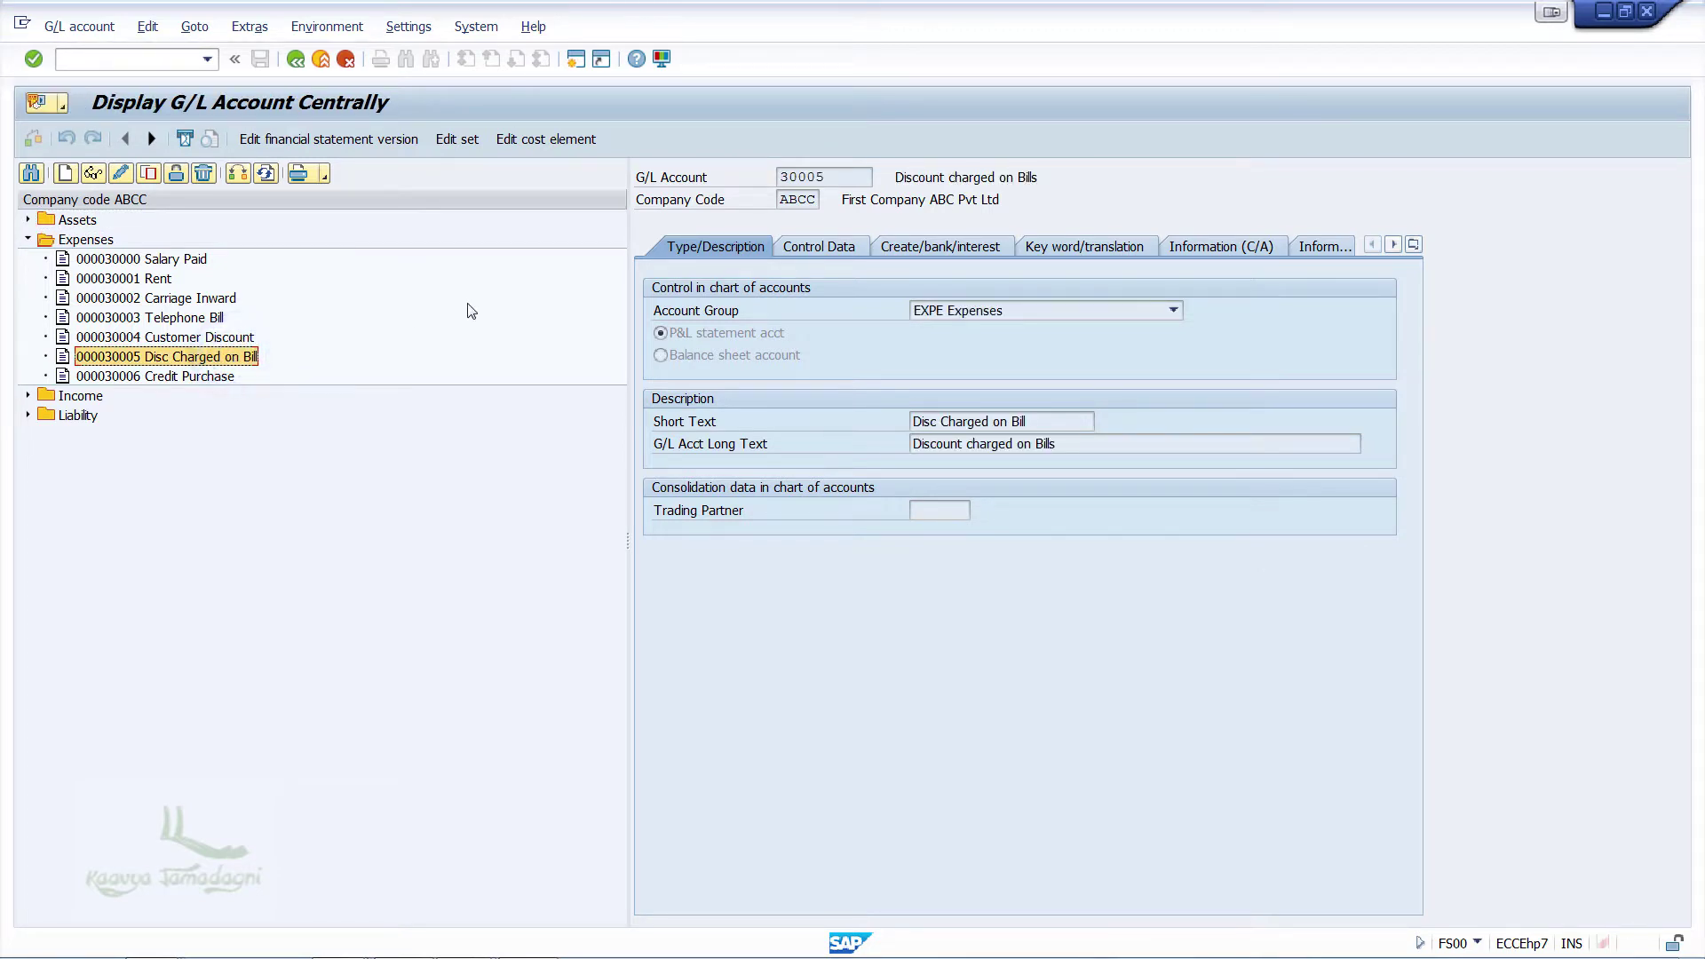
right_click(232, 364)
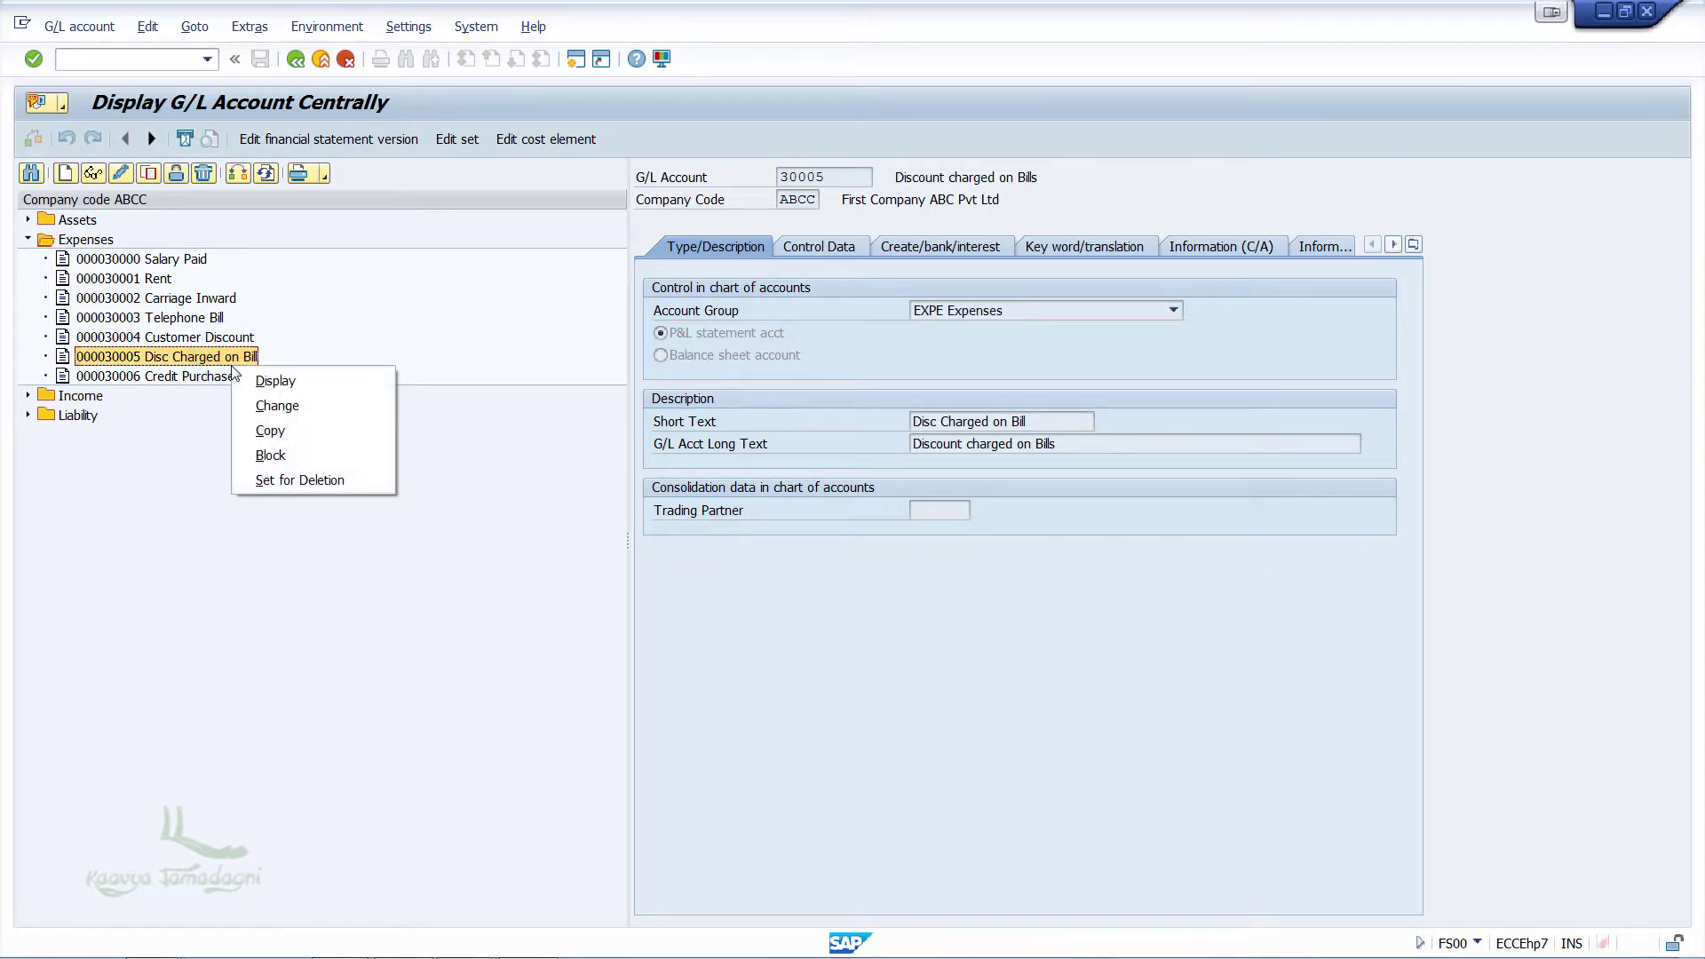
click(268, 430)
drag(264, 274, 443, 299)
click(491, 373)
key(BackSpace)
text(7)
key(Return)
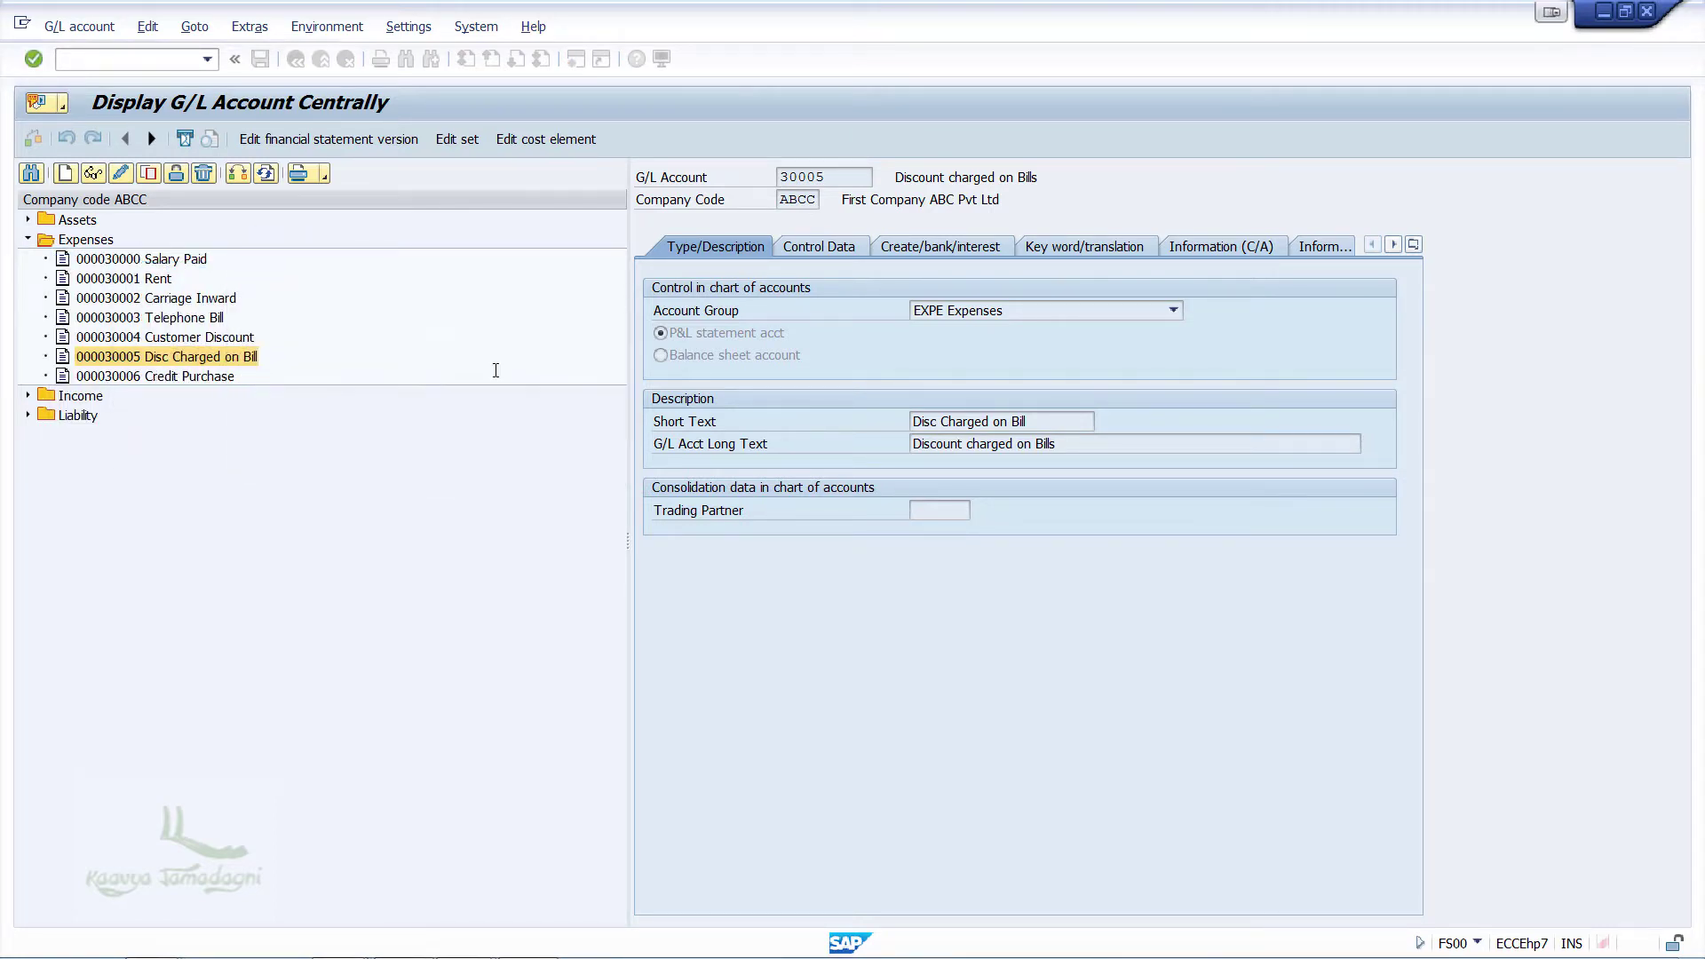
Step: Enter "Bank Charges" as both the short text and the G/L account long text of the new account
click(1037, 413)
text(Bank Charges)
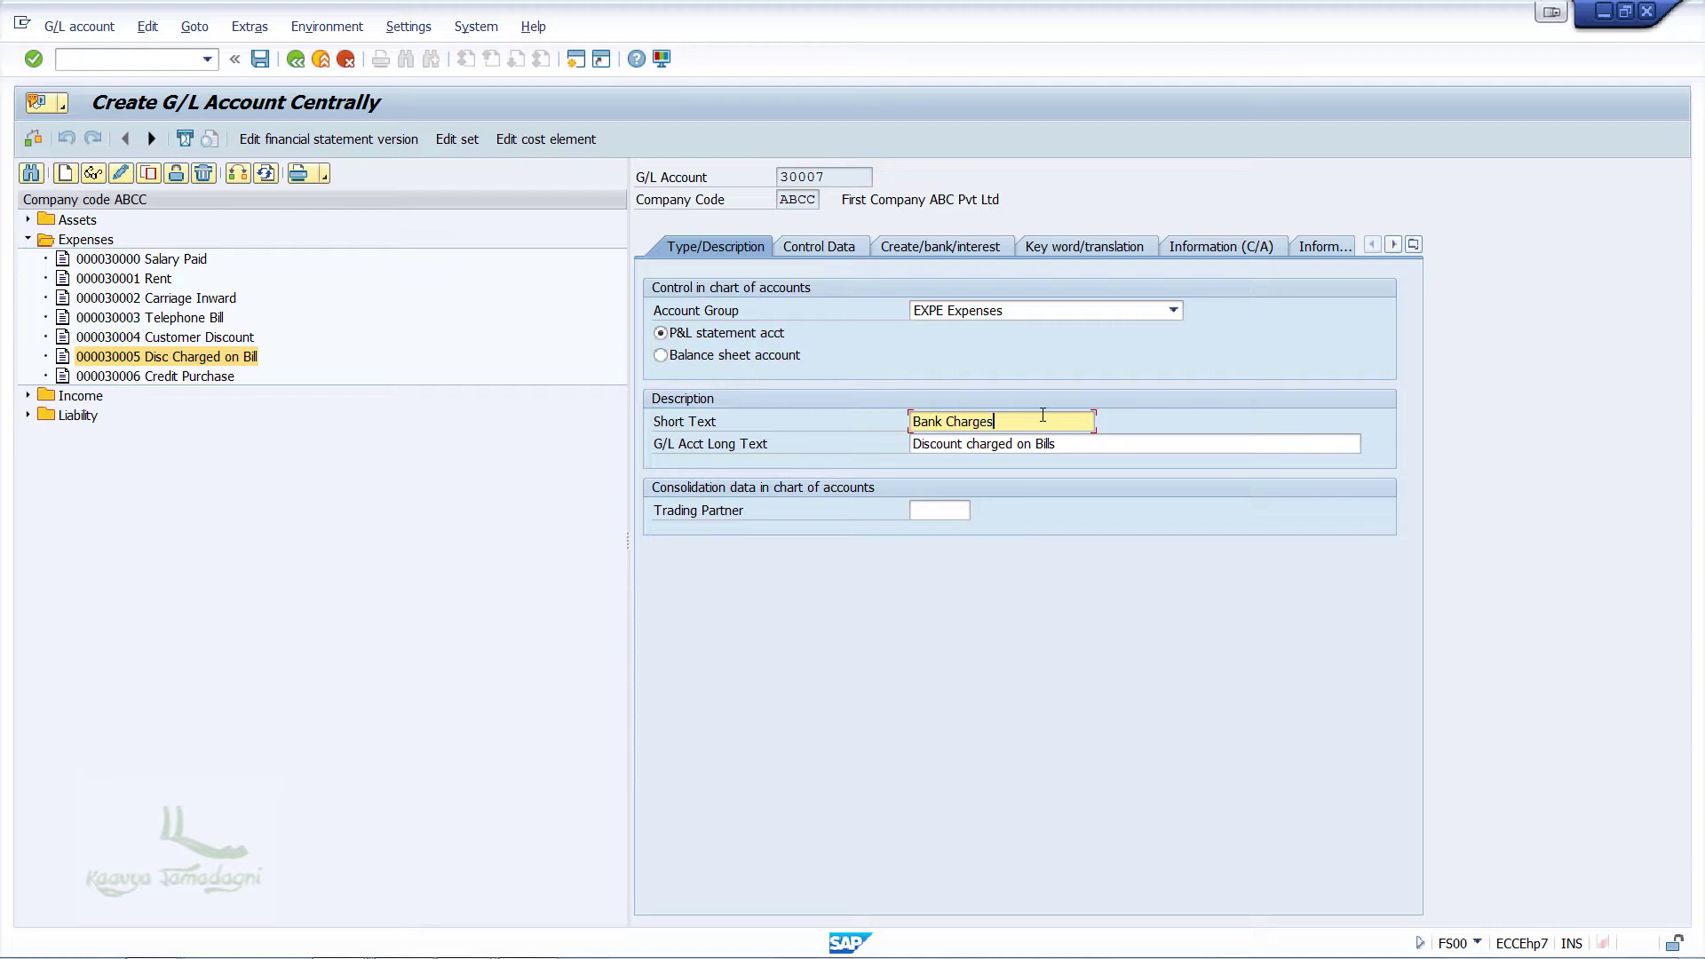
key(Tab)
text(B)
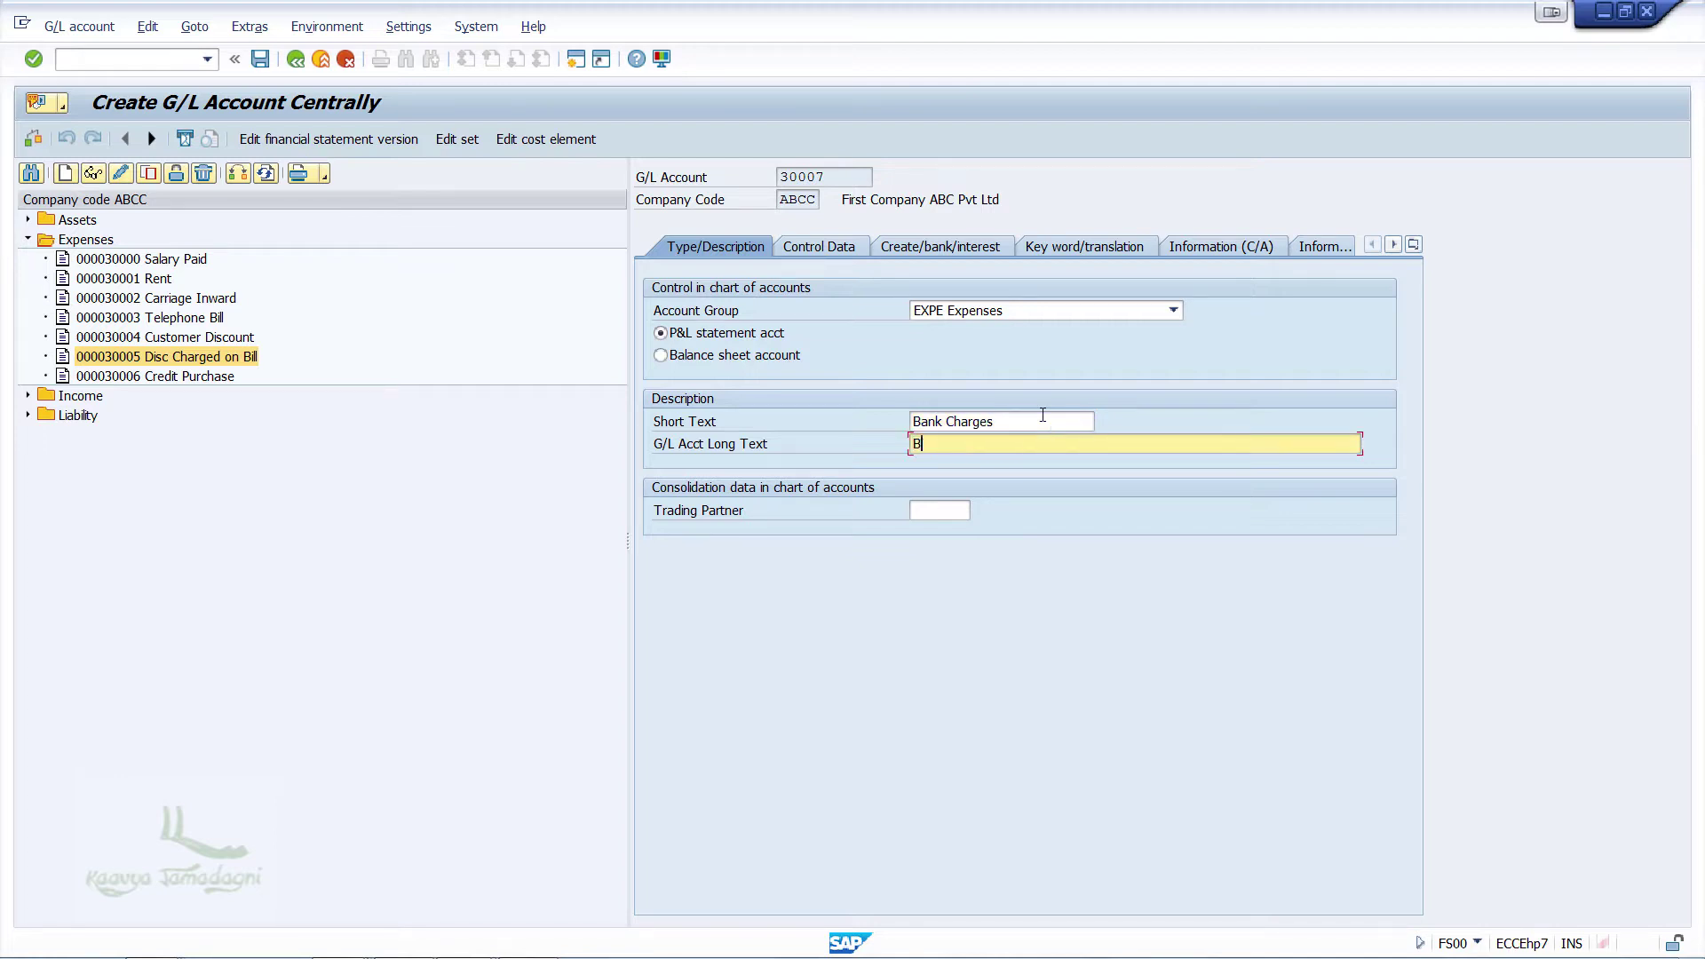
text(ank Charges)
click(1043, 420)
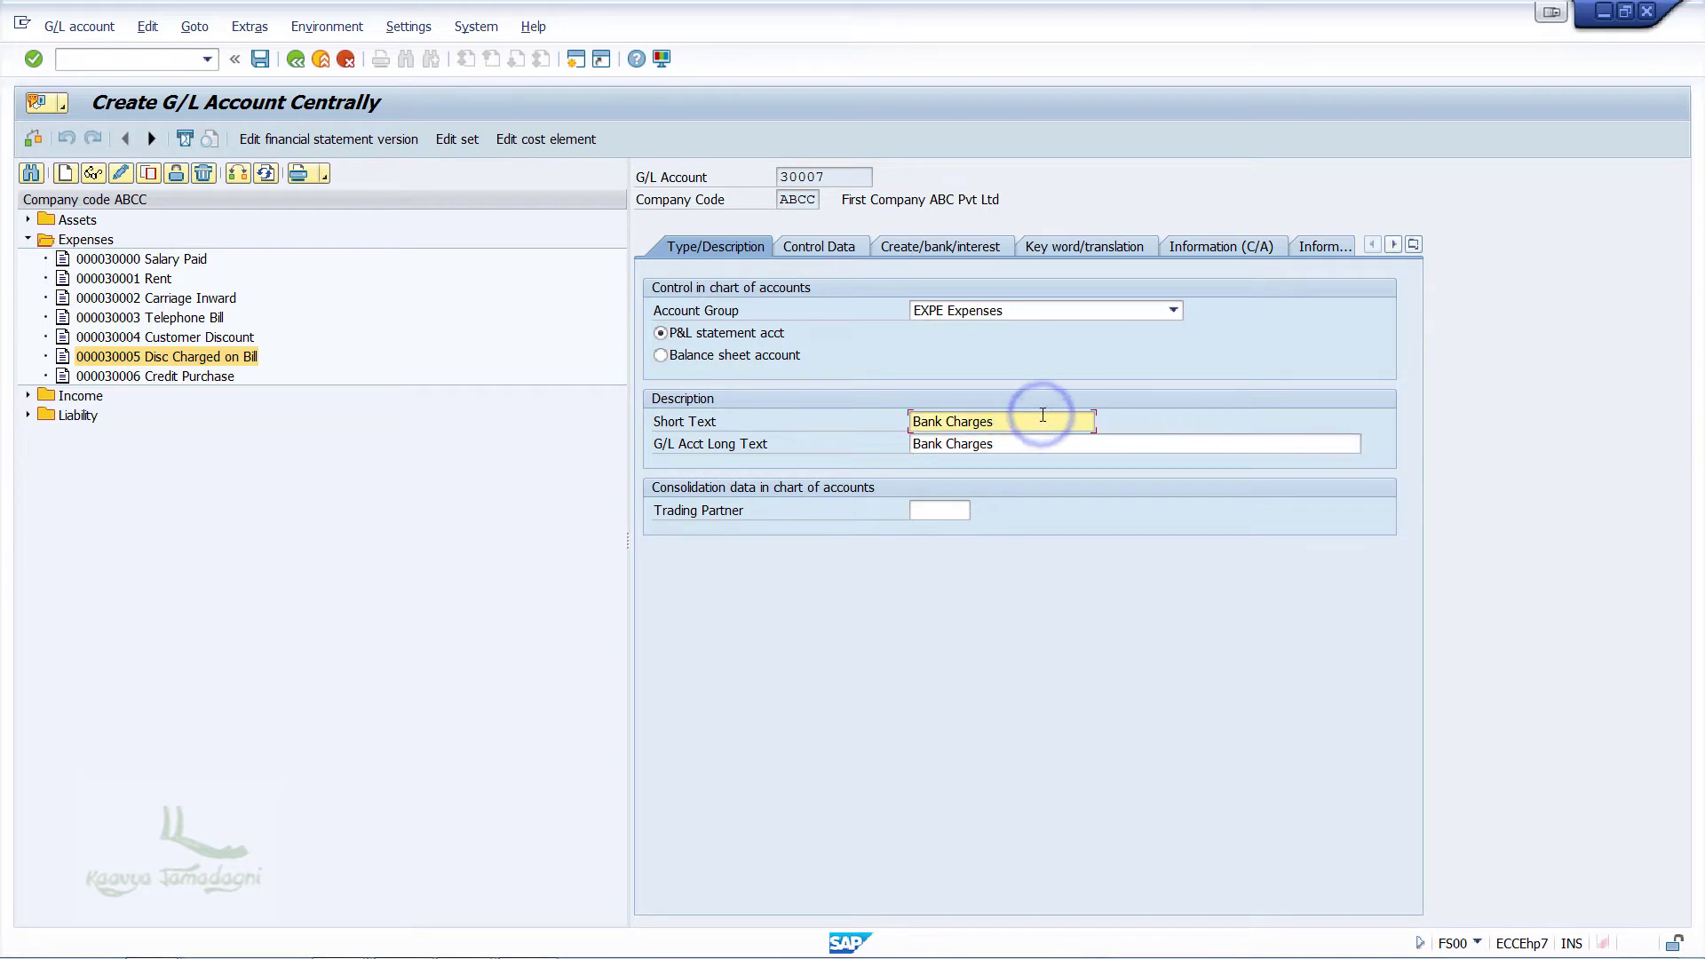
Step: Review the new account's control data and its document creation, bank and interest settings, and save the account
click(833, 245)
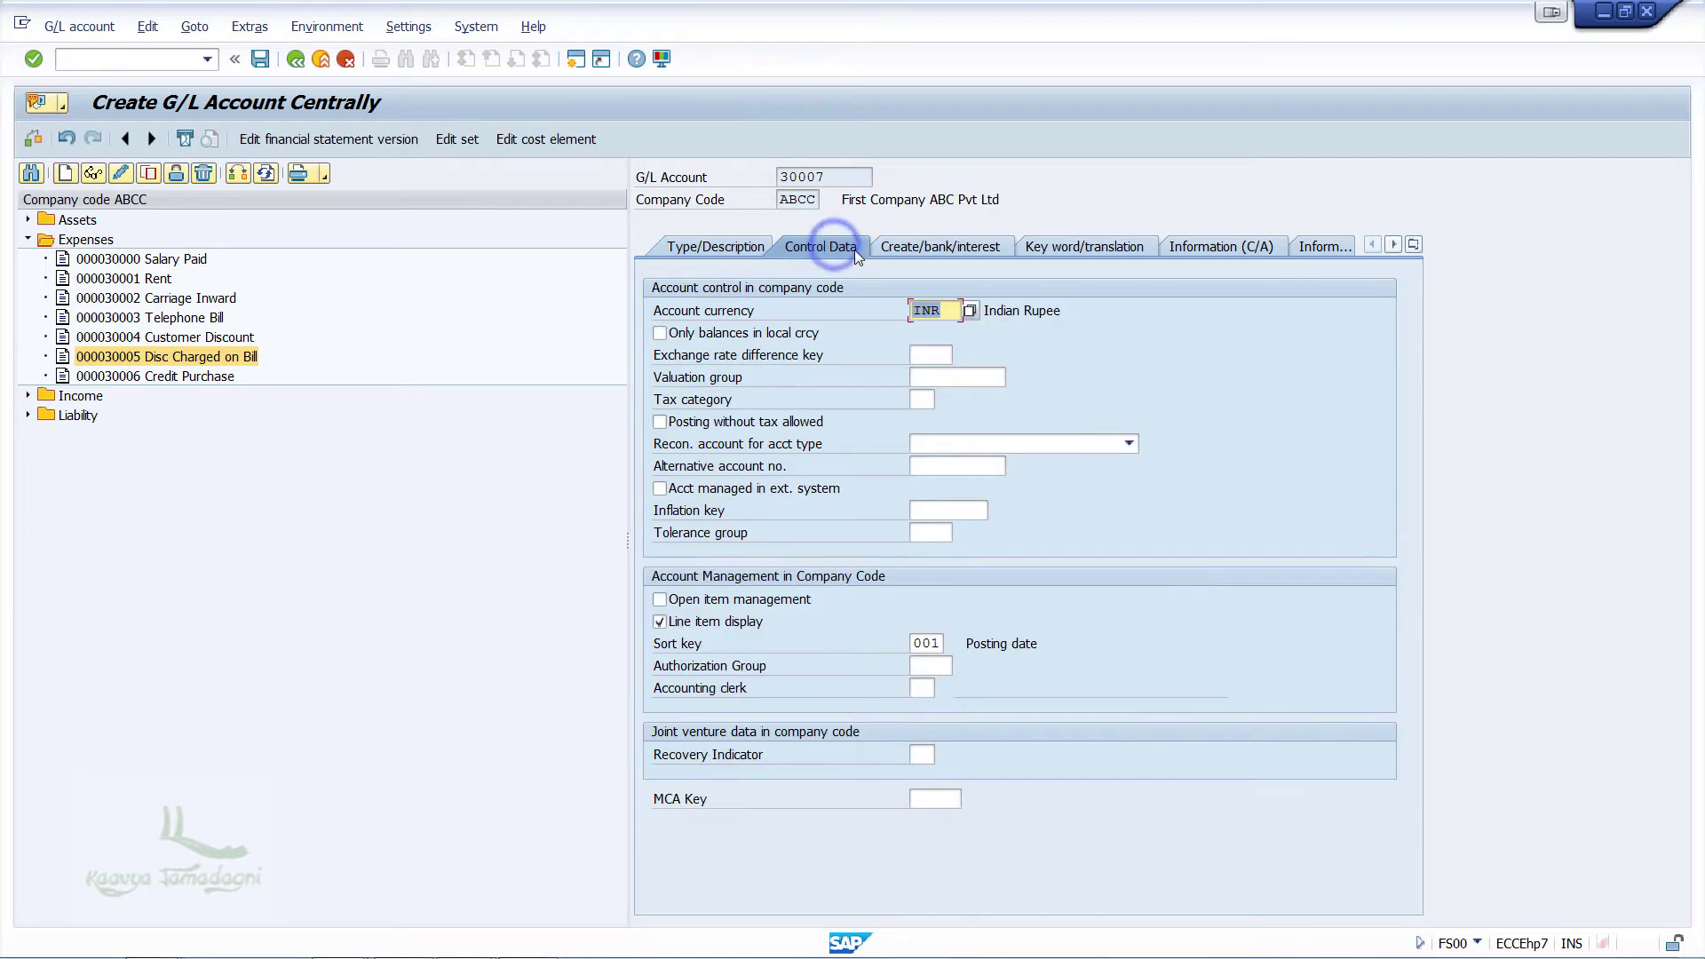
click(939, 247)
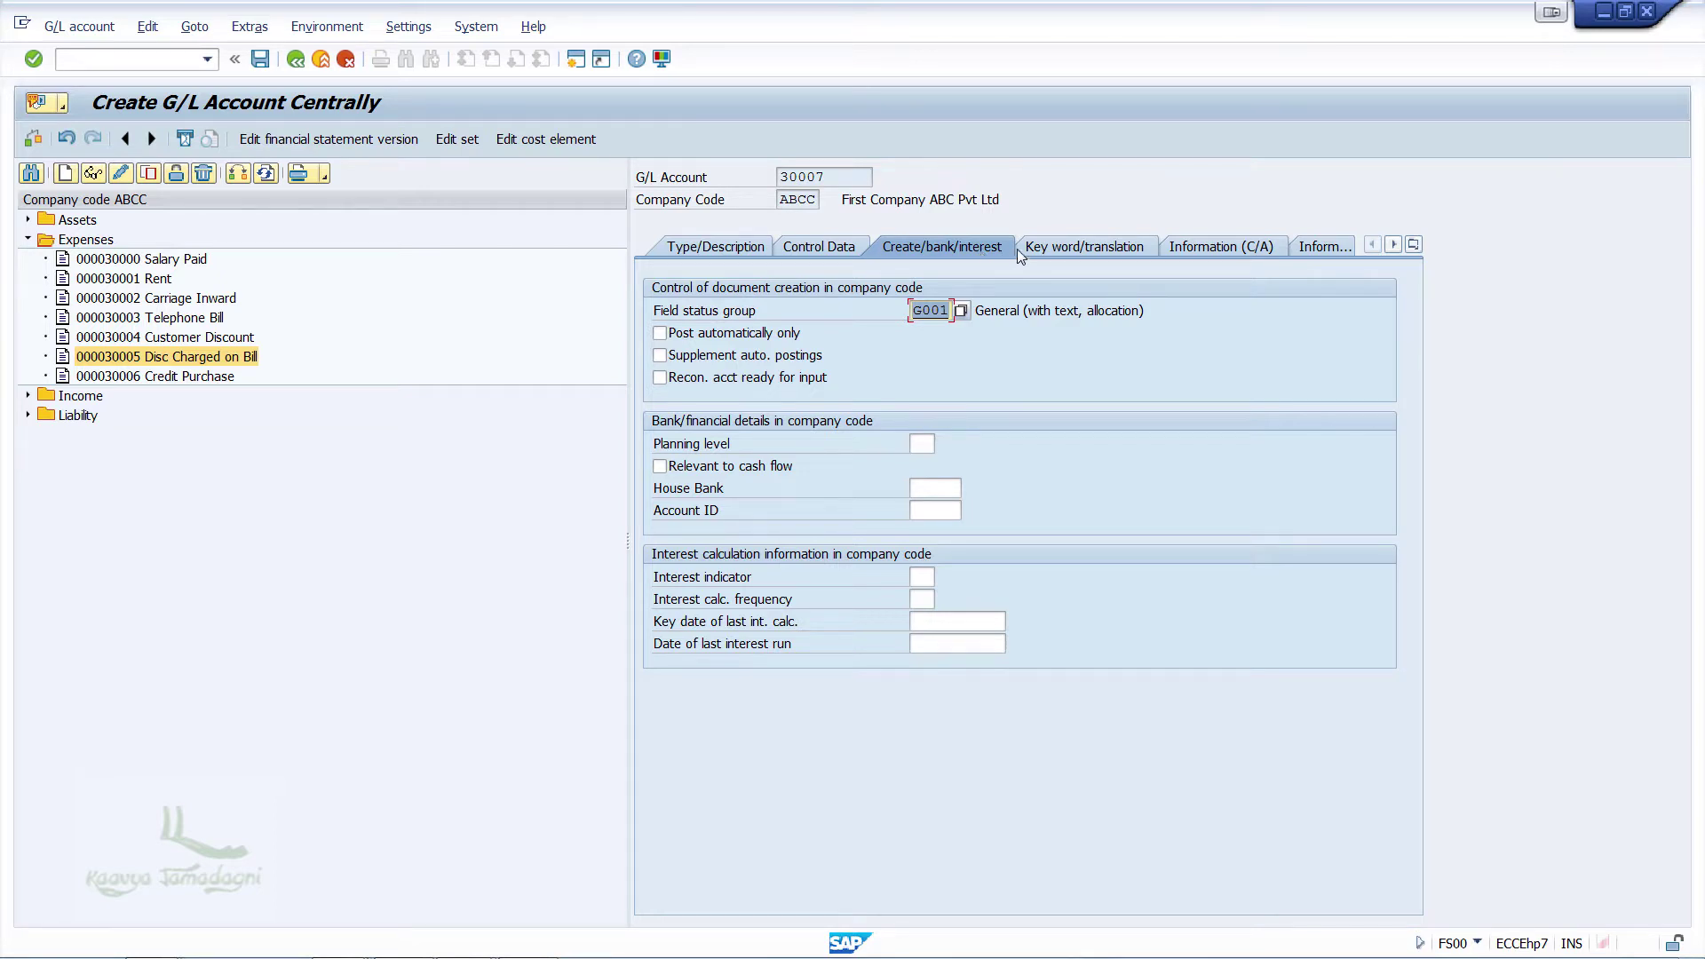
click(260, 62)
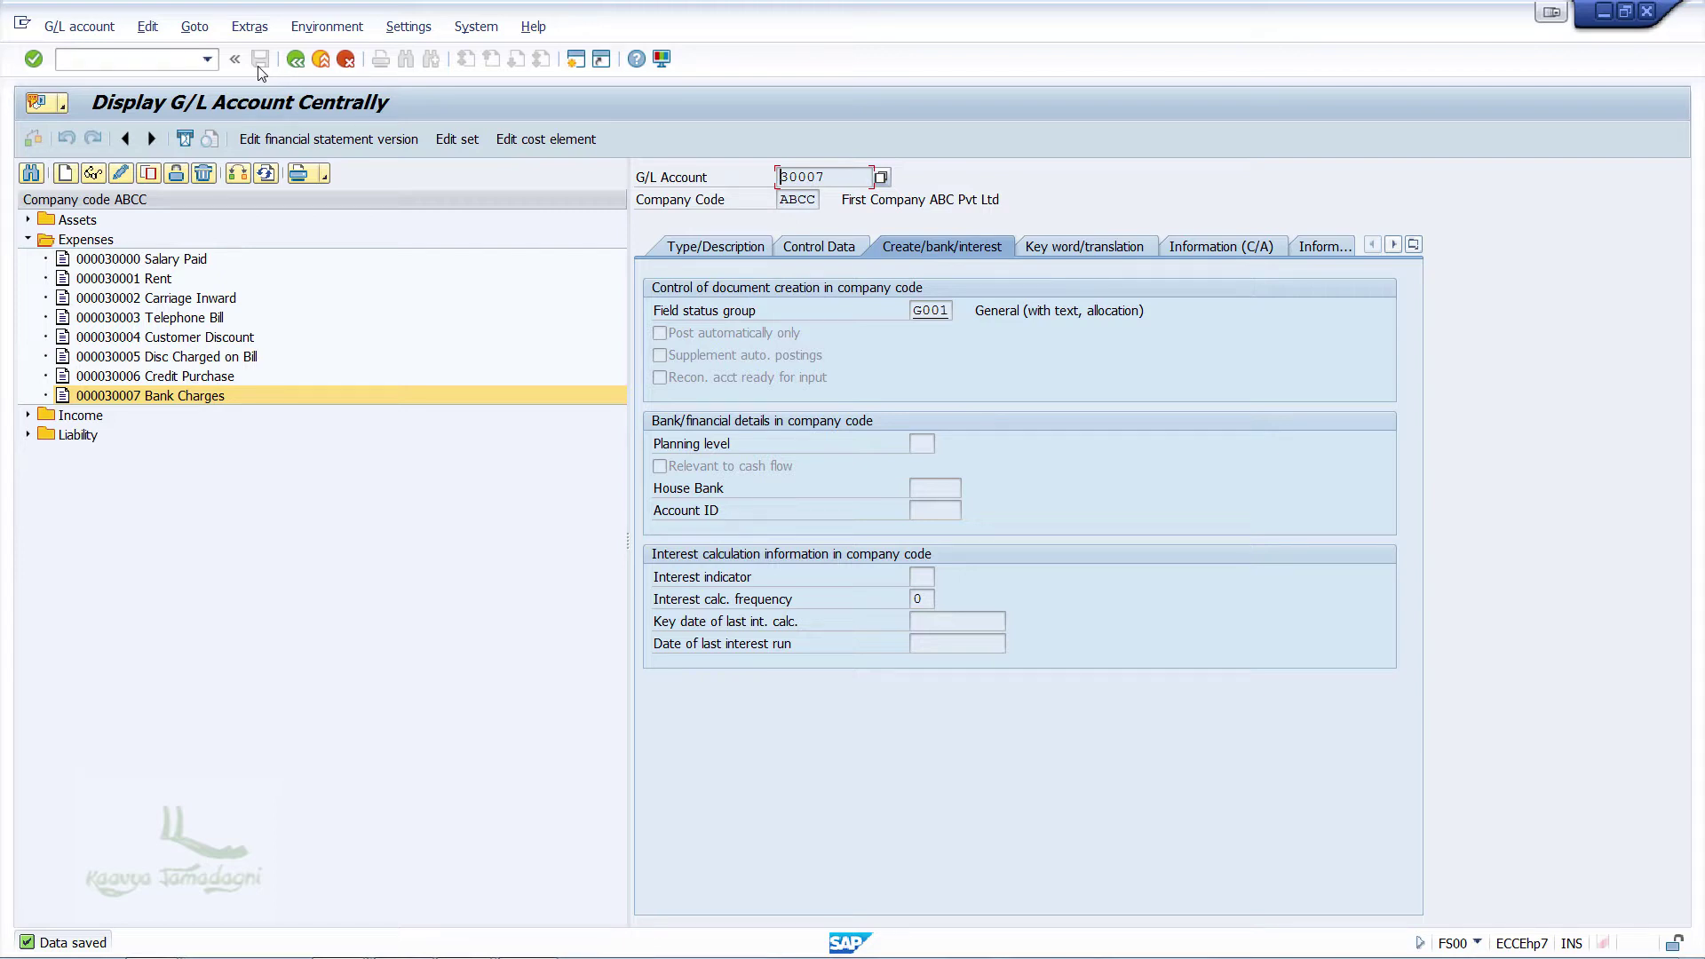
Step: Leave G/L account maintenance and display the SAP reference implementation guide through transaction spro
click(118, 56)
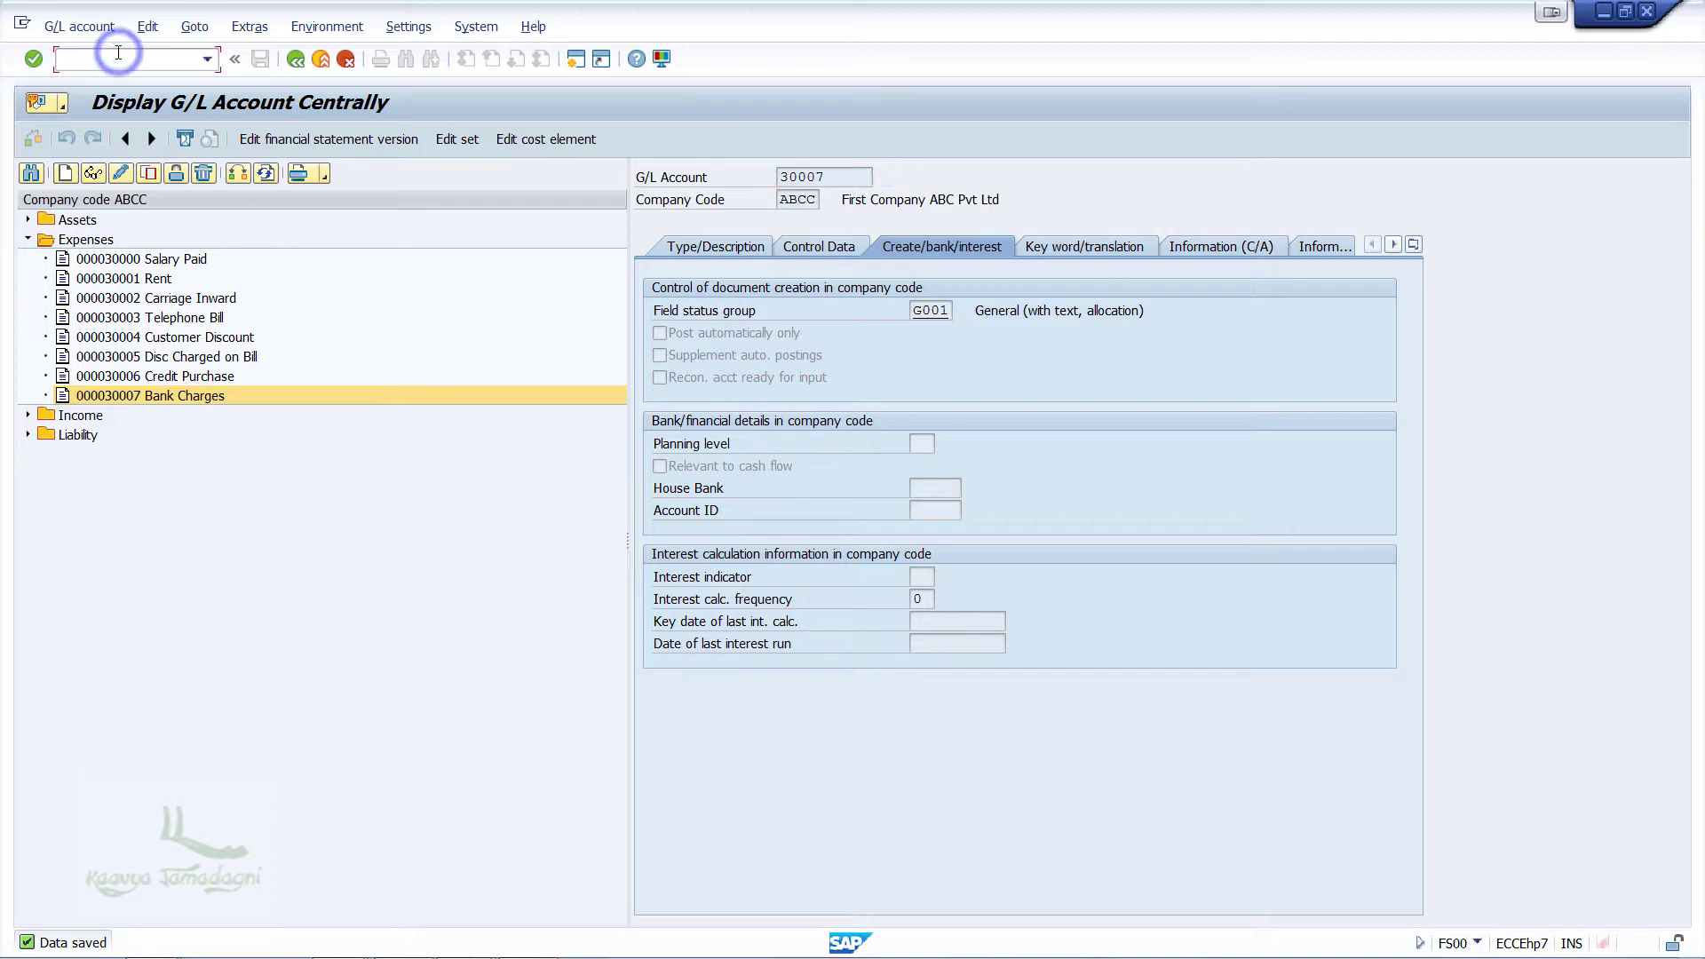
text(/n)
key(Return)
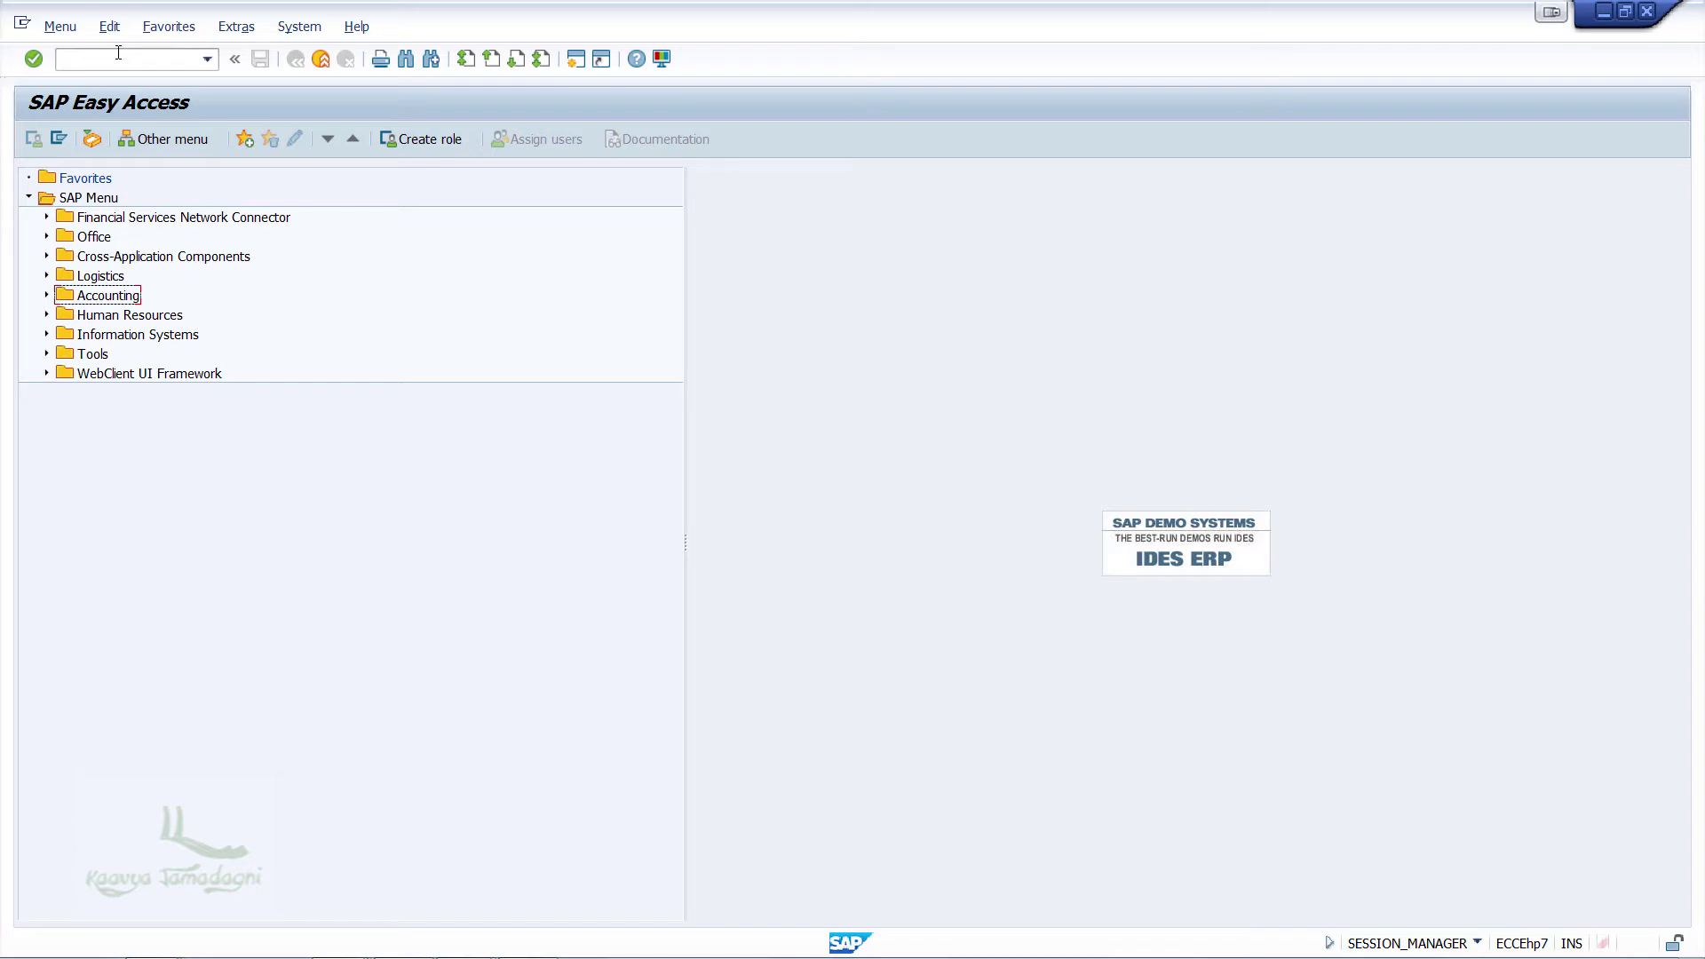
click(108, 59)
text(spro)
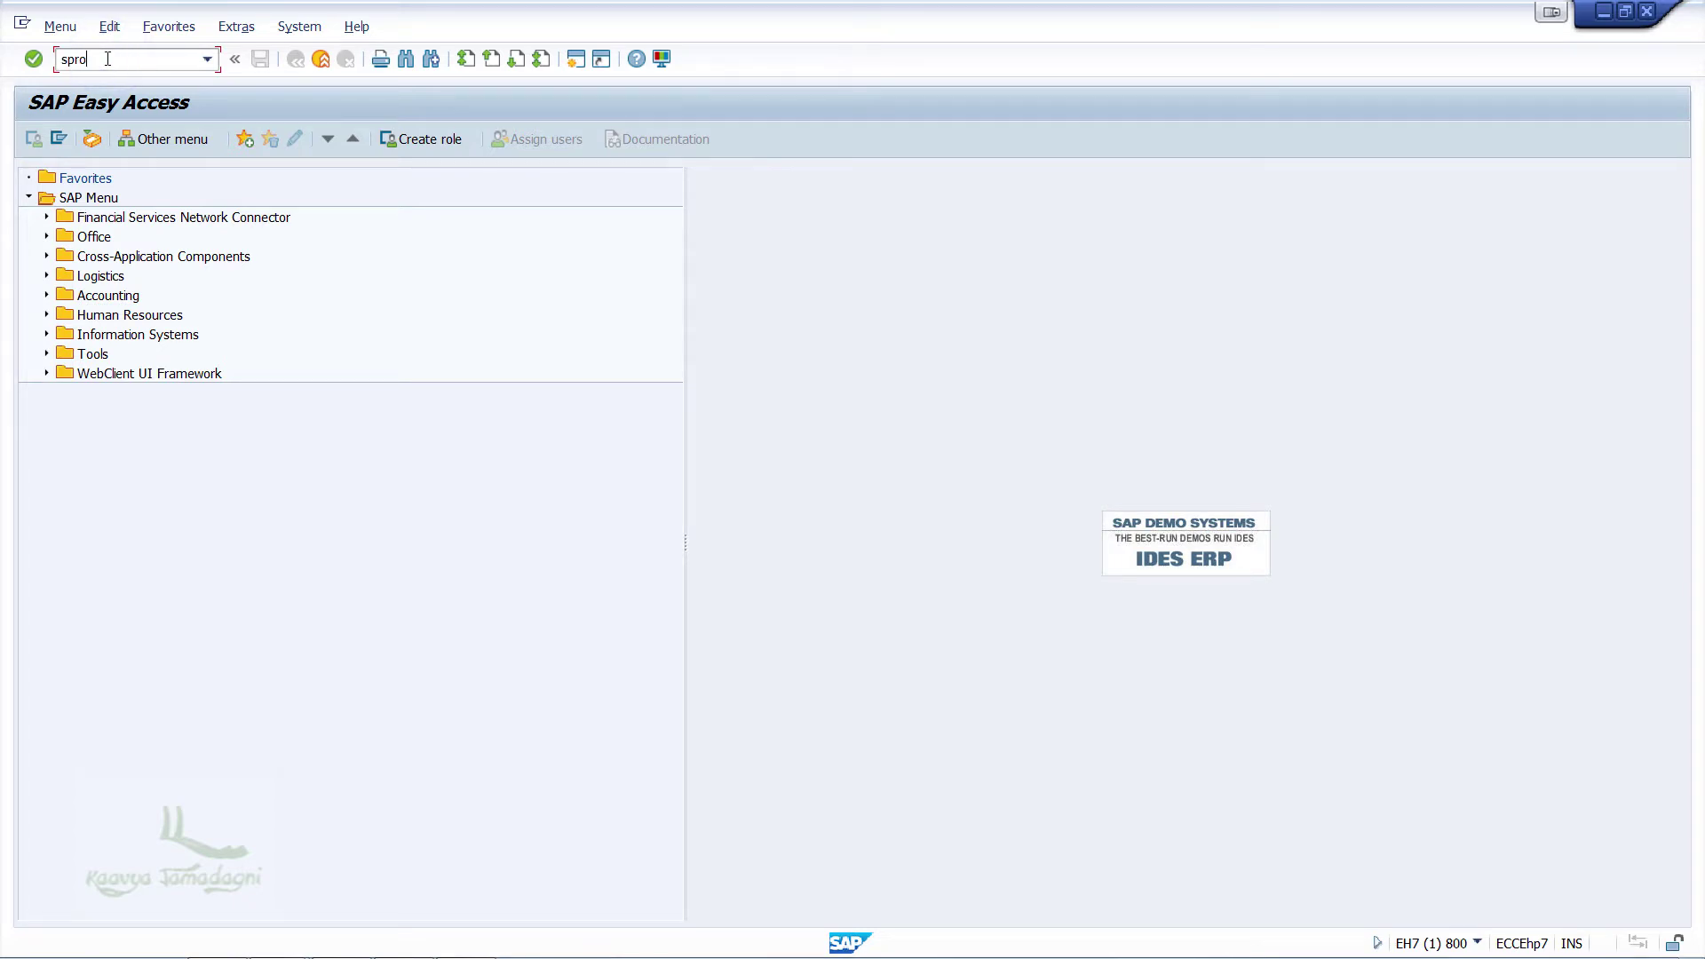
key(Return)
click(119, 139)
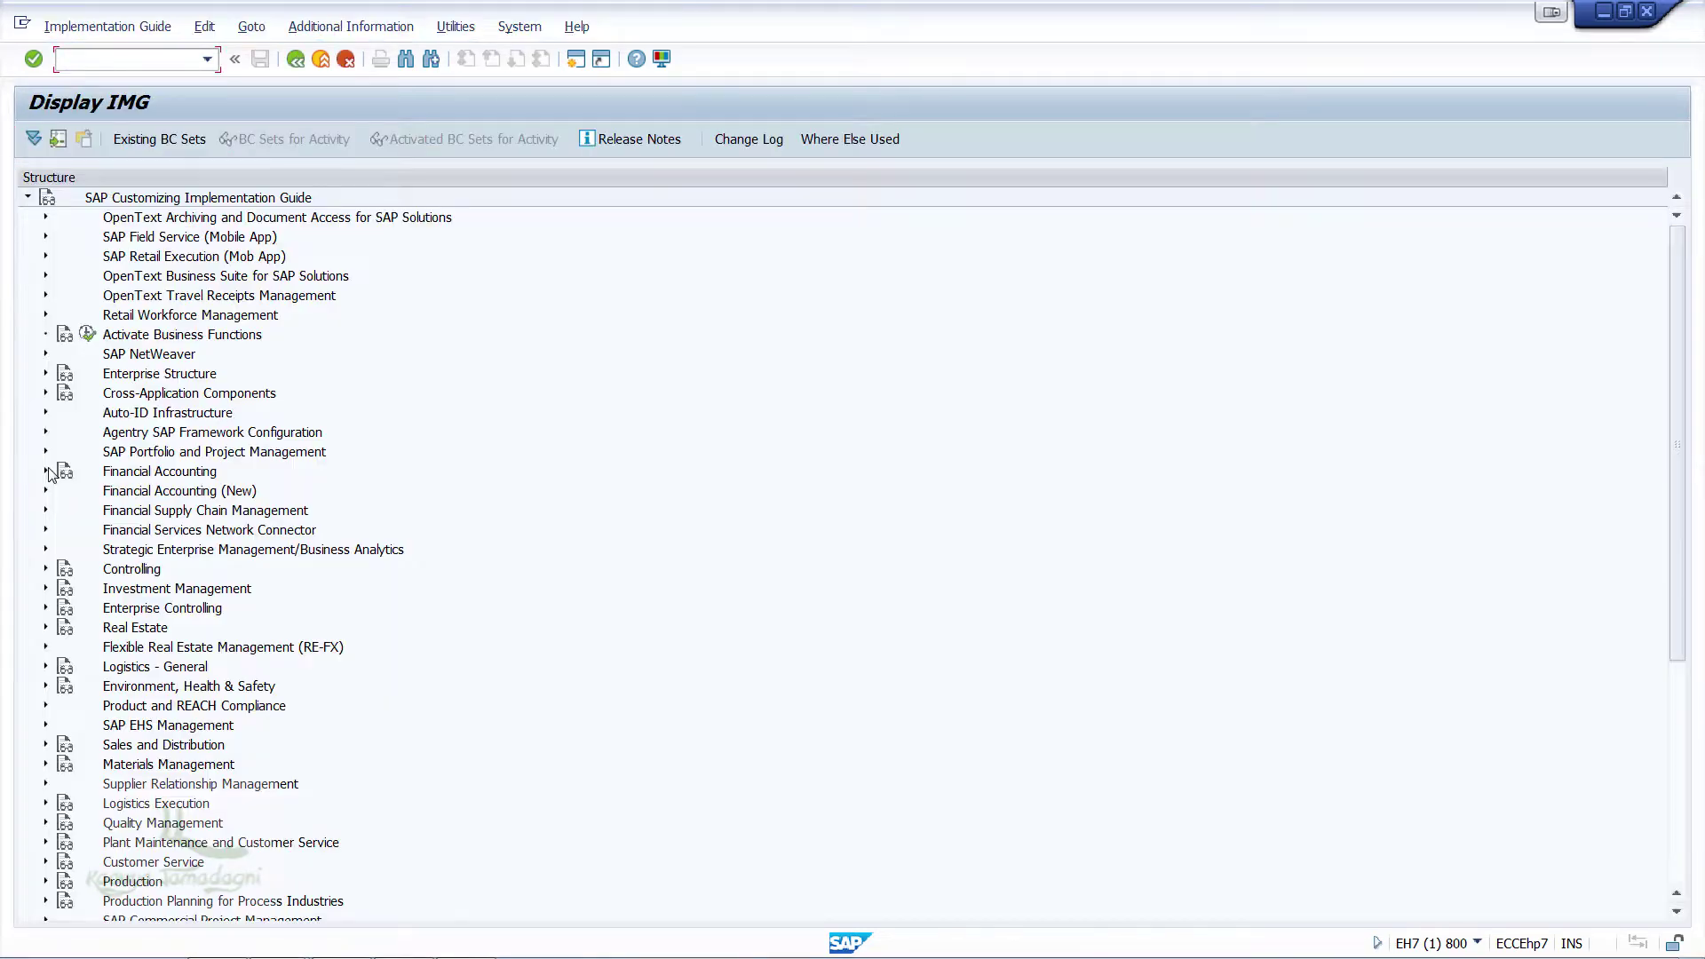
Step: Open Define Accounts for Bank Charges (Vendors) in the global settings for outgoing payments under Accounts Receivable and Accounts Payable
click(46, 472)
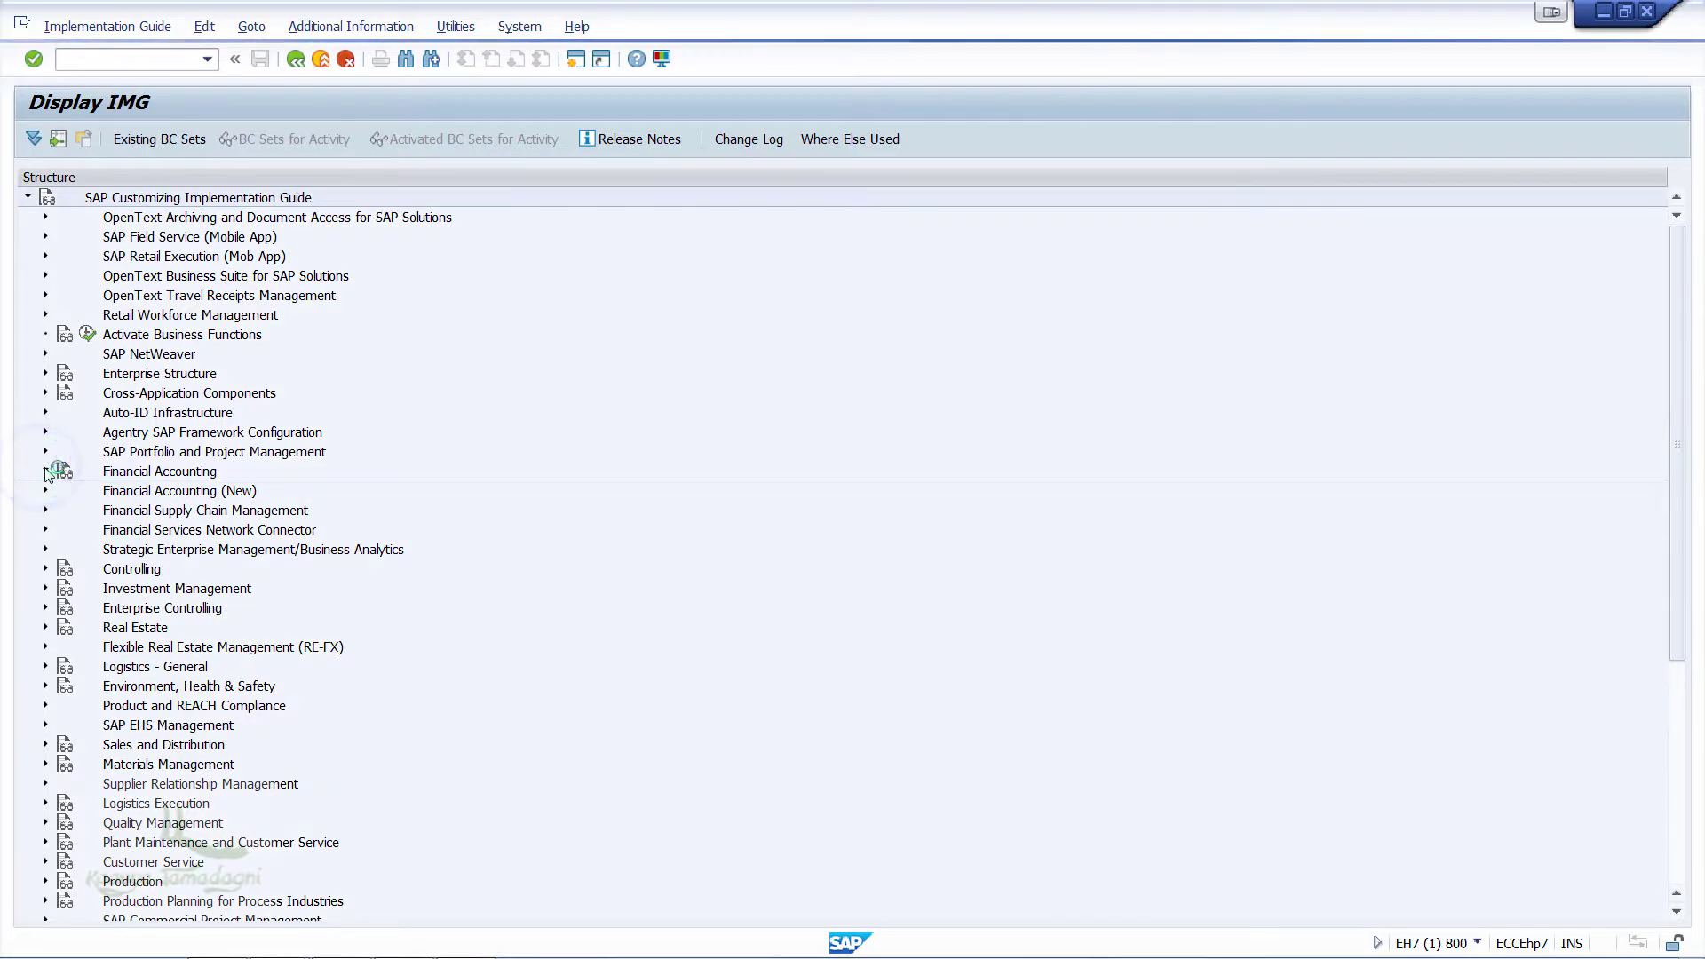
click(63, 530)
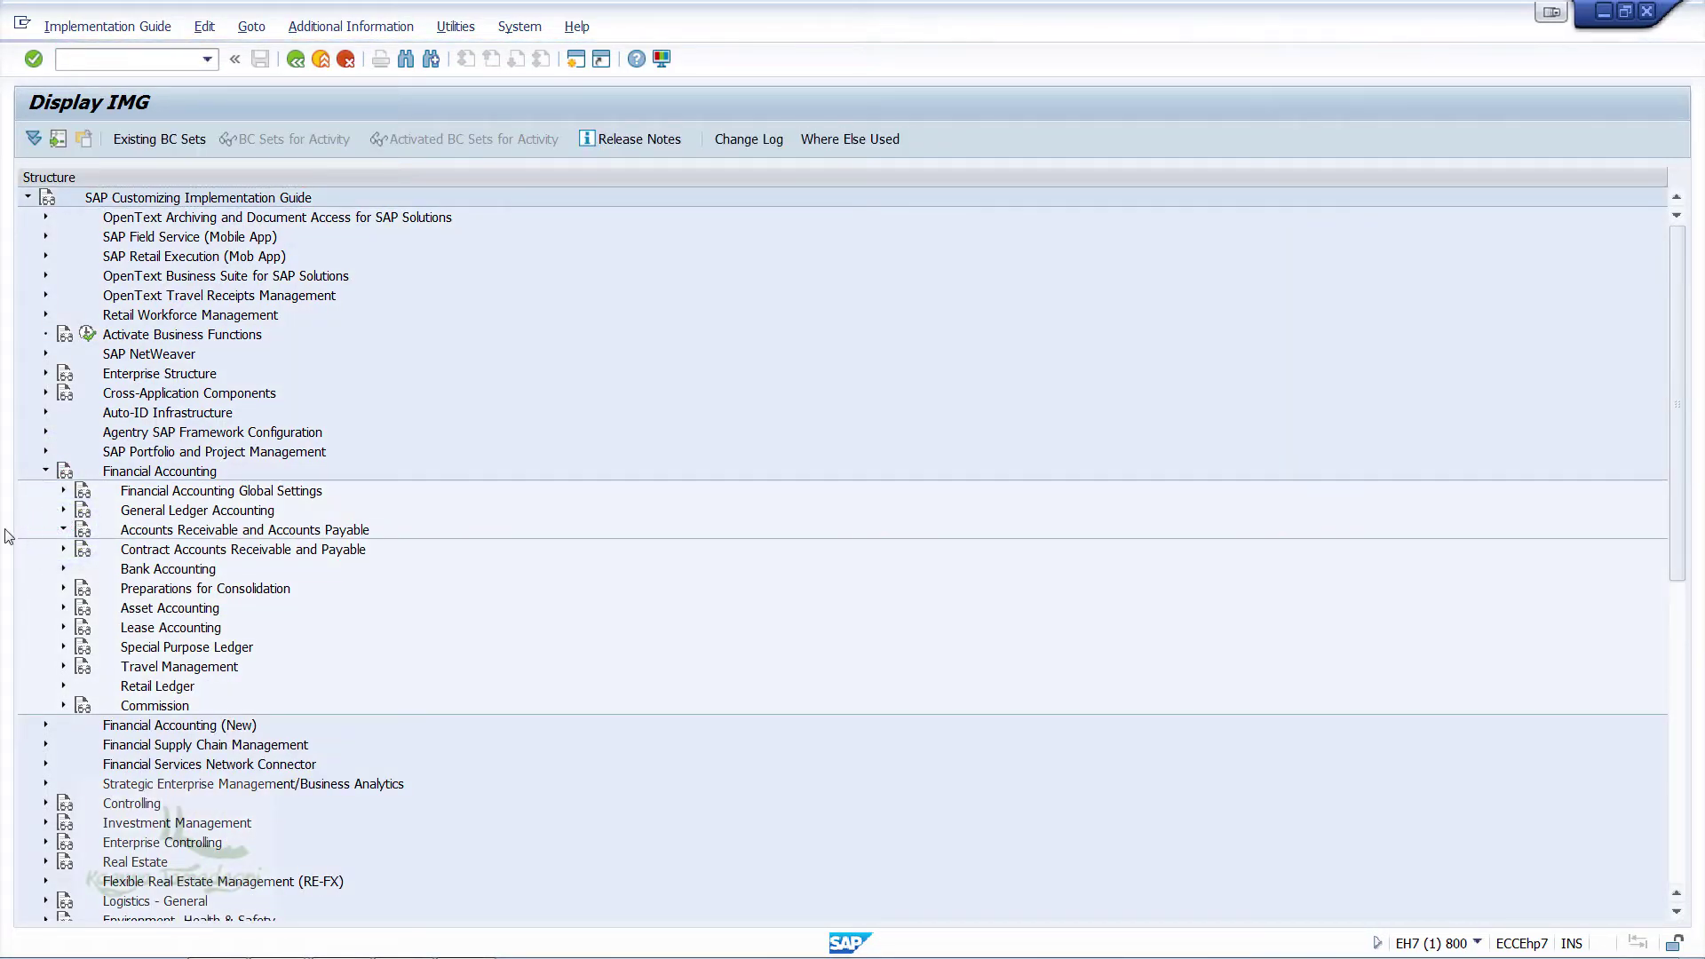
click(79, 589)
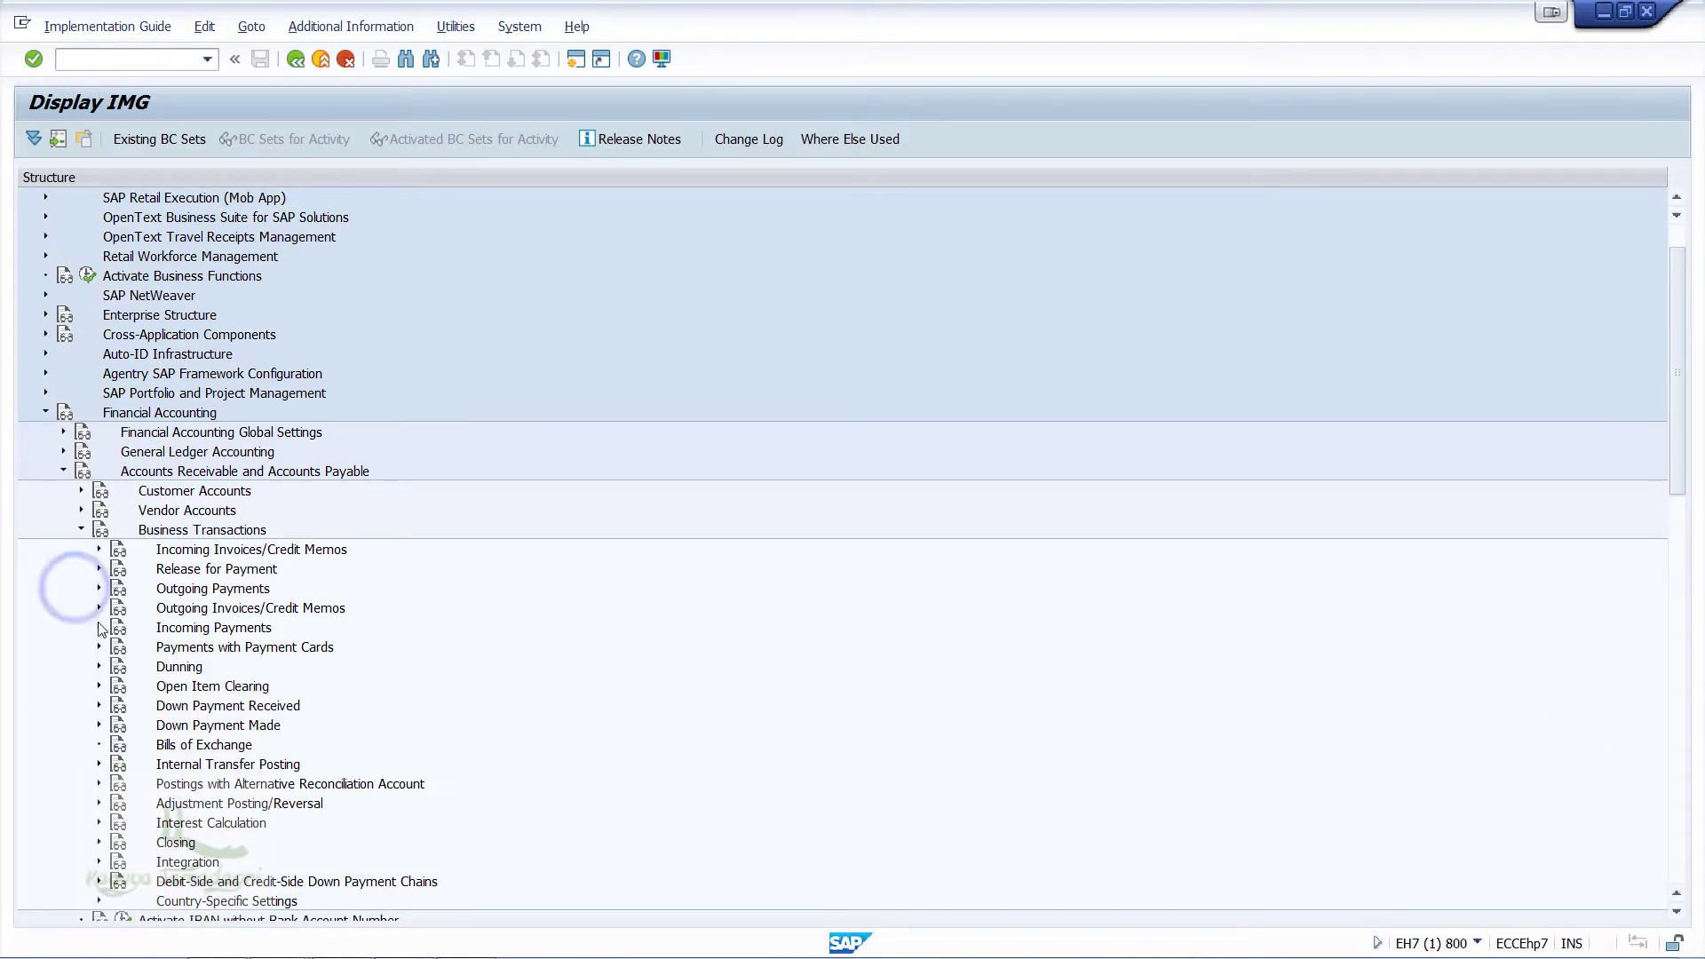
click(97, 589)
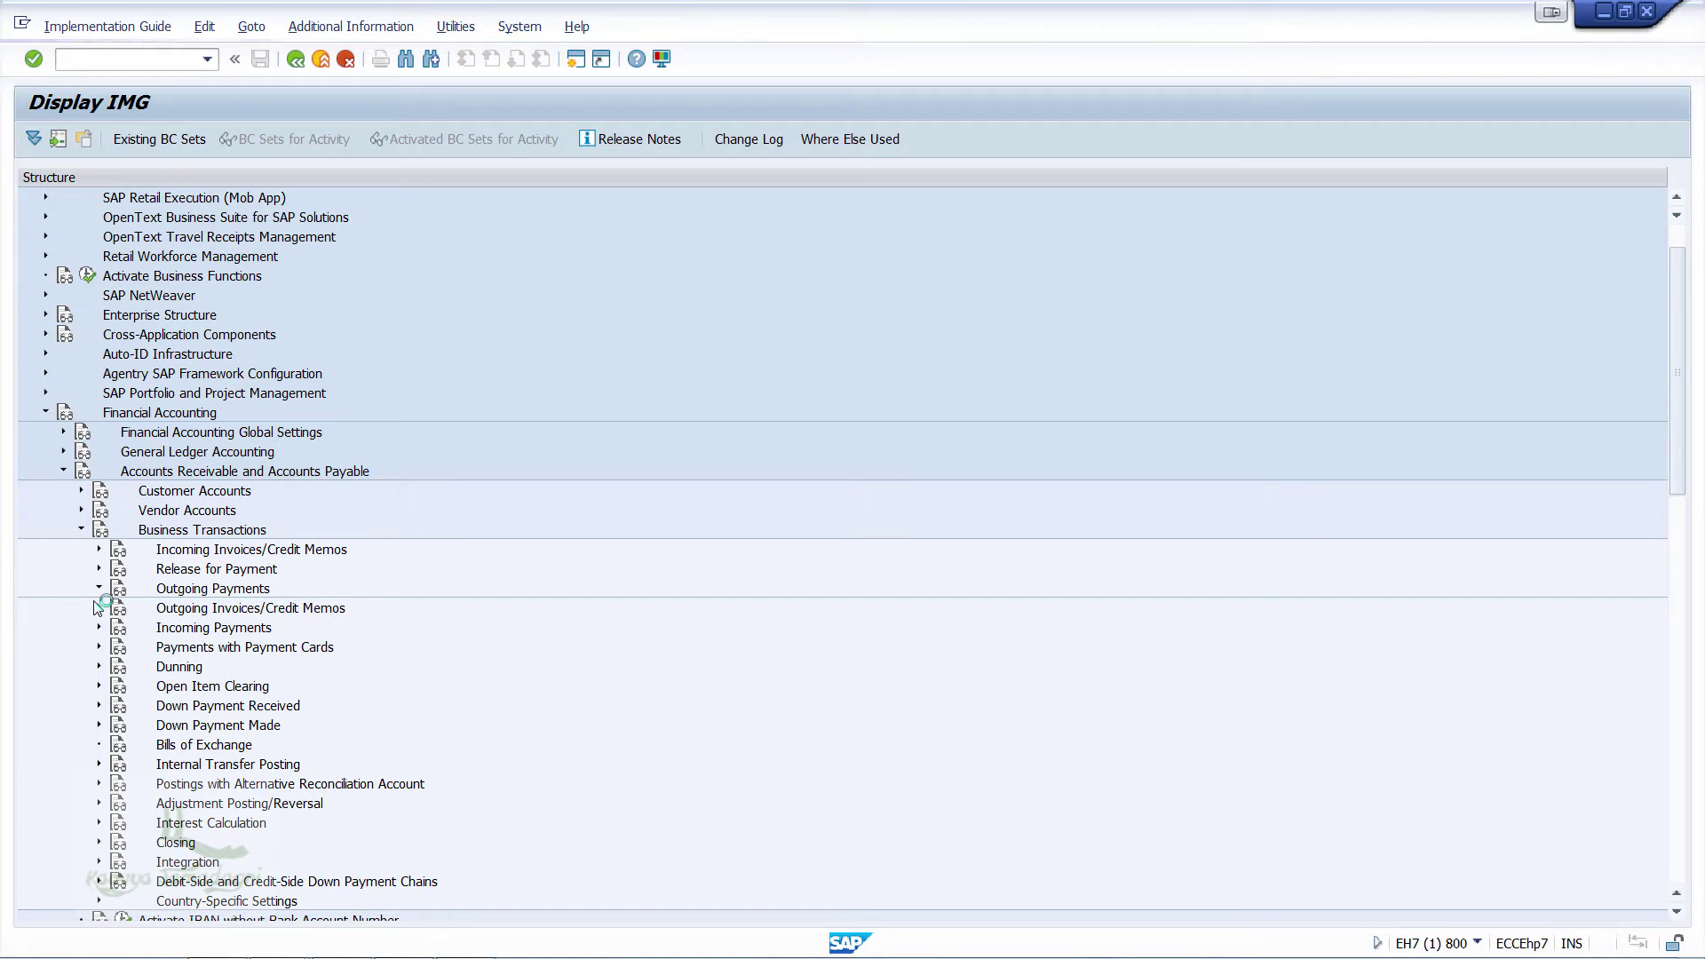
click(117, 607)
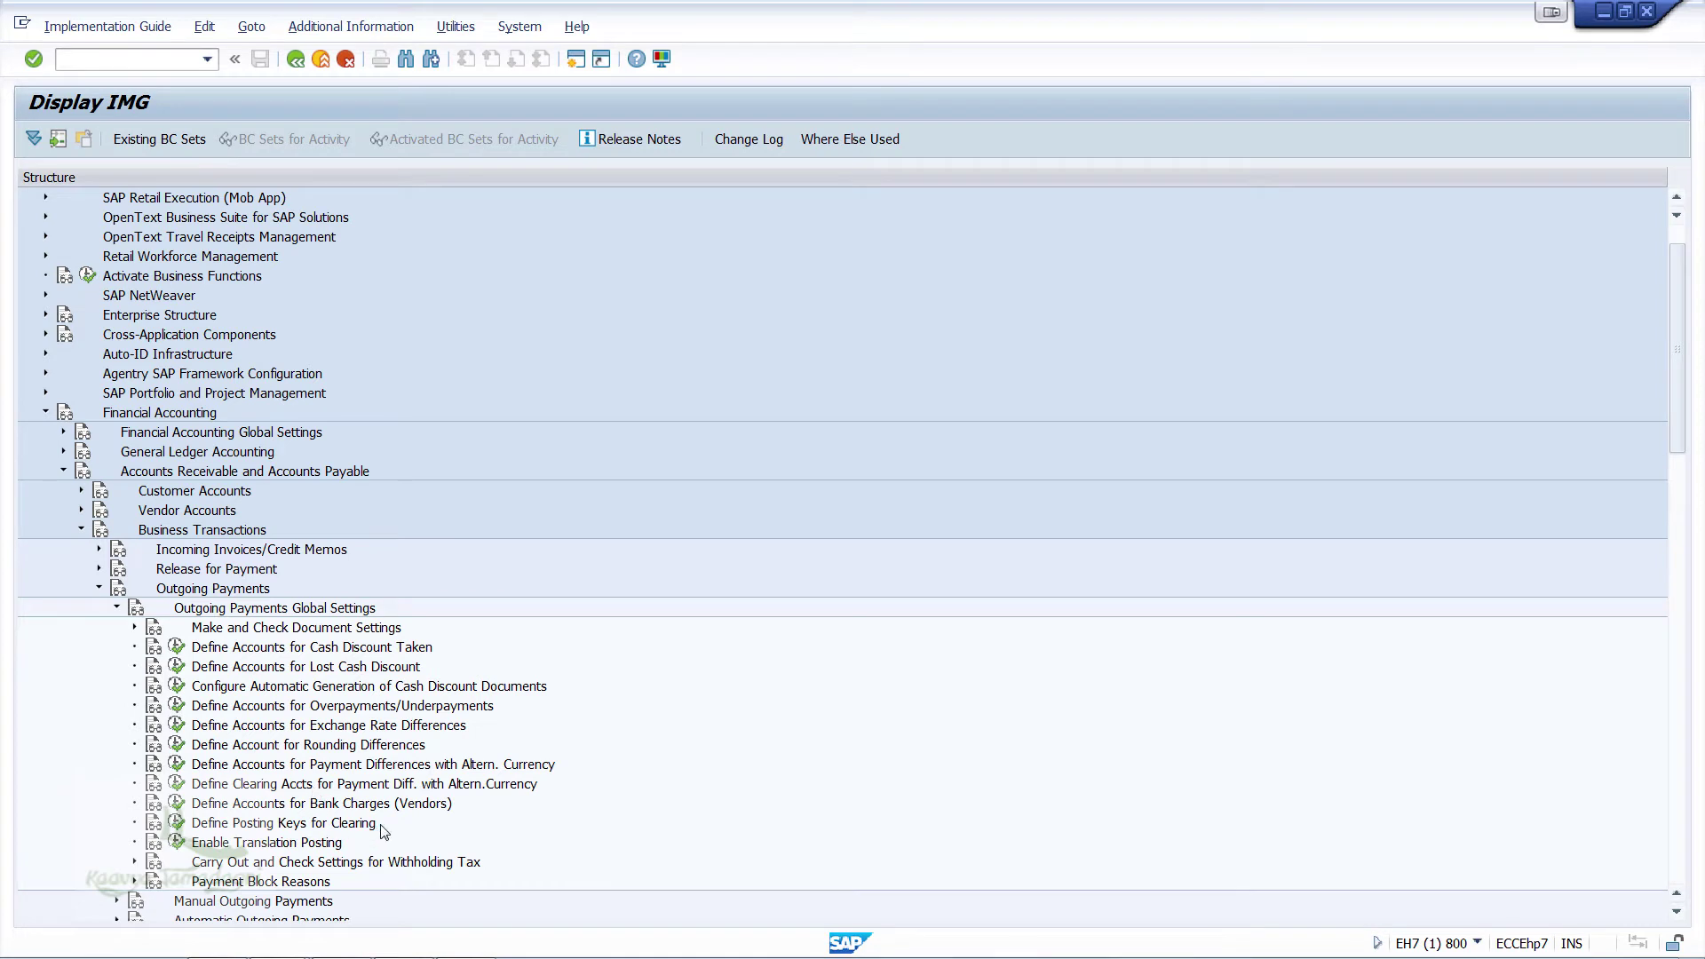
click(176, 804)
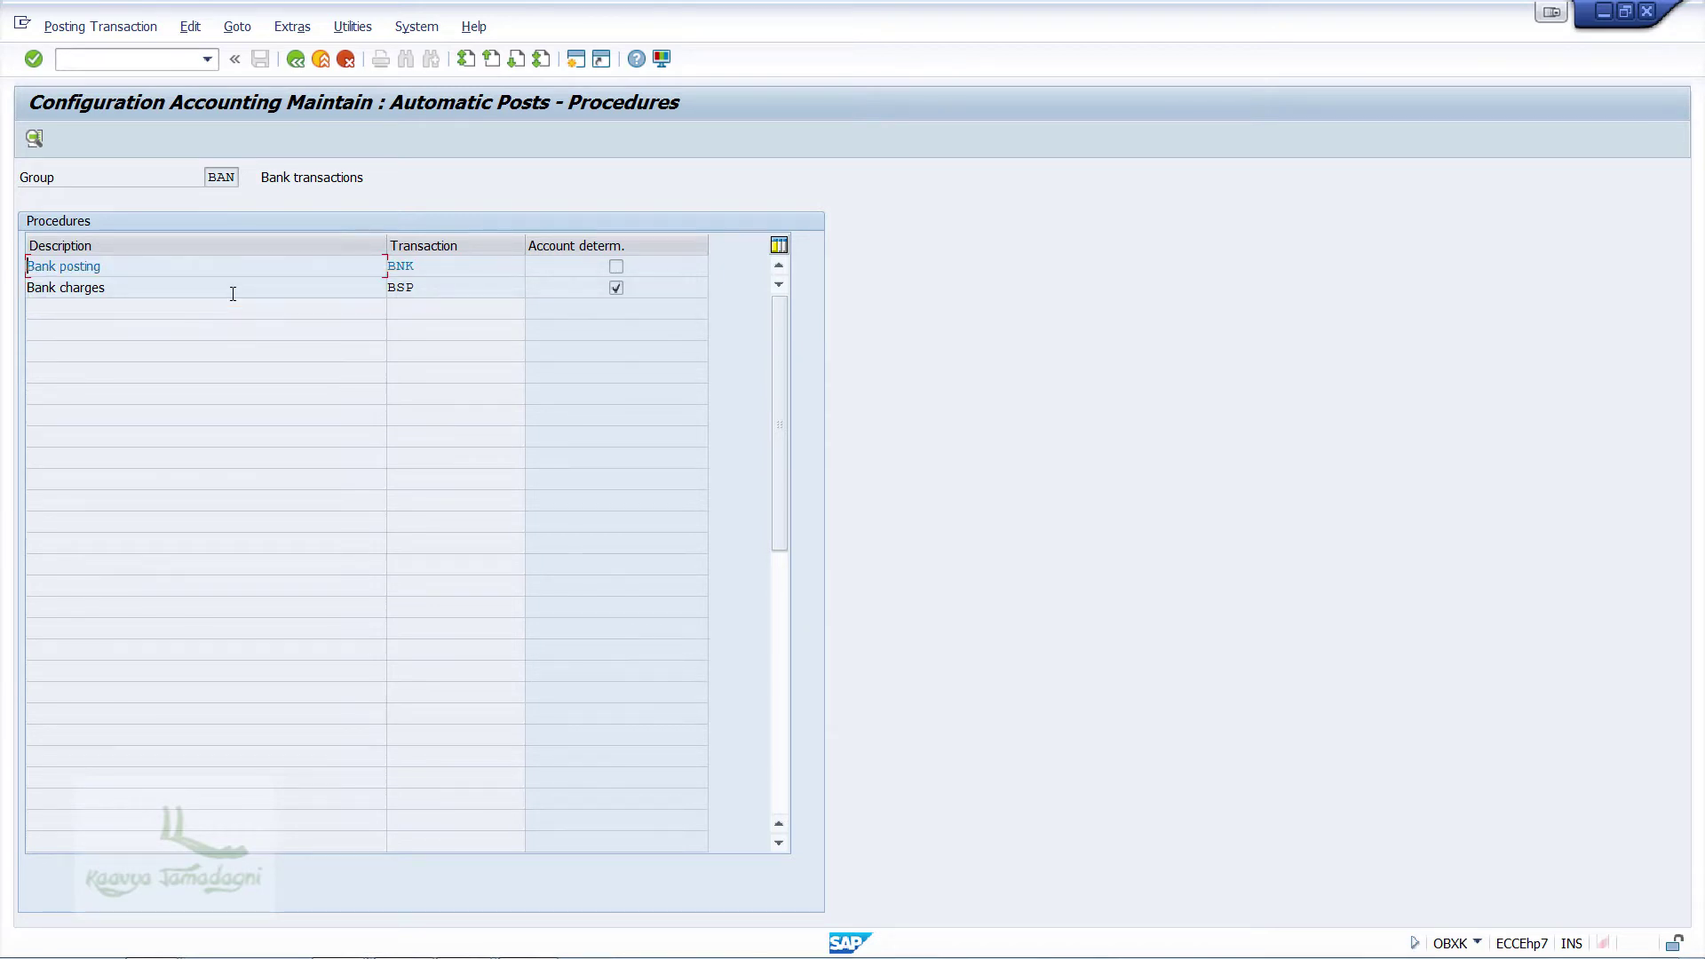
Step: Open the account assignment of the Bank charges (BSP) procedure for chart of accounts ABCC
click(247, 288)
double_click(247, 288)
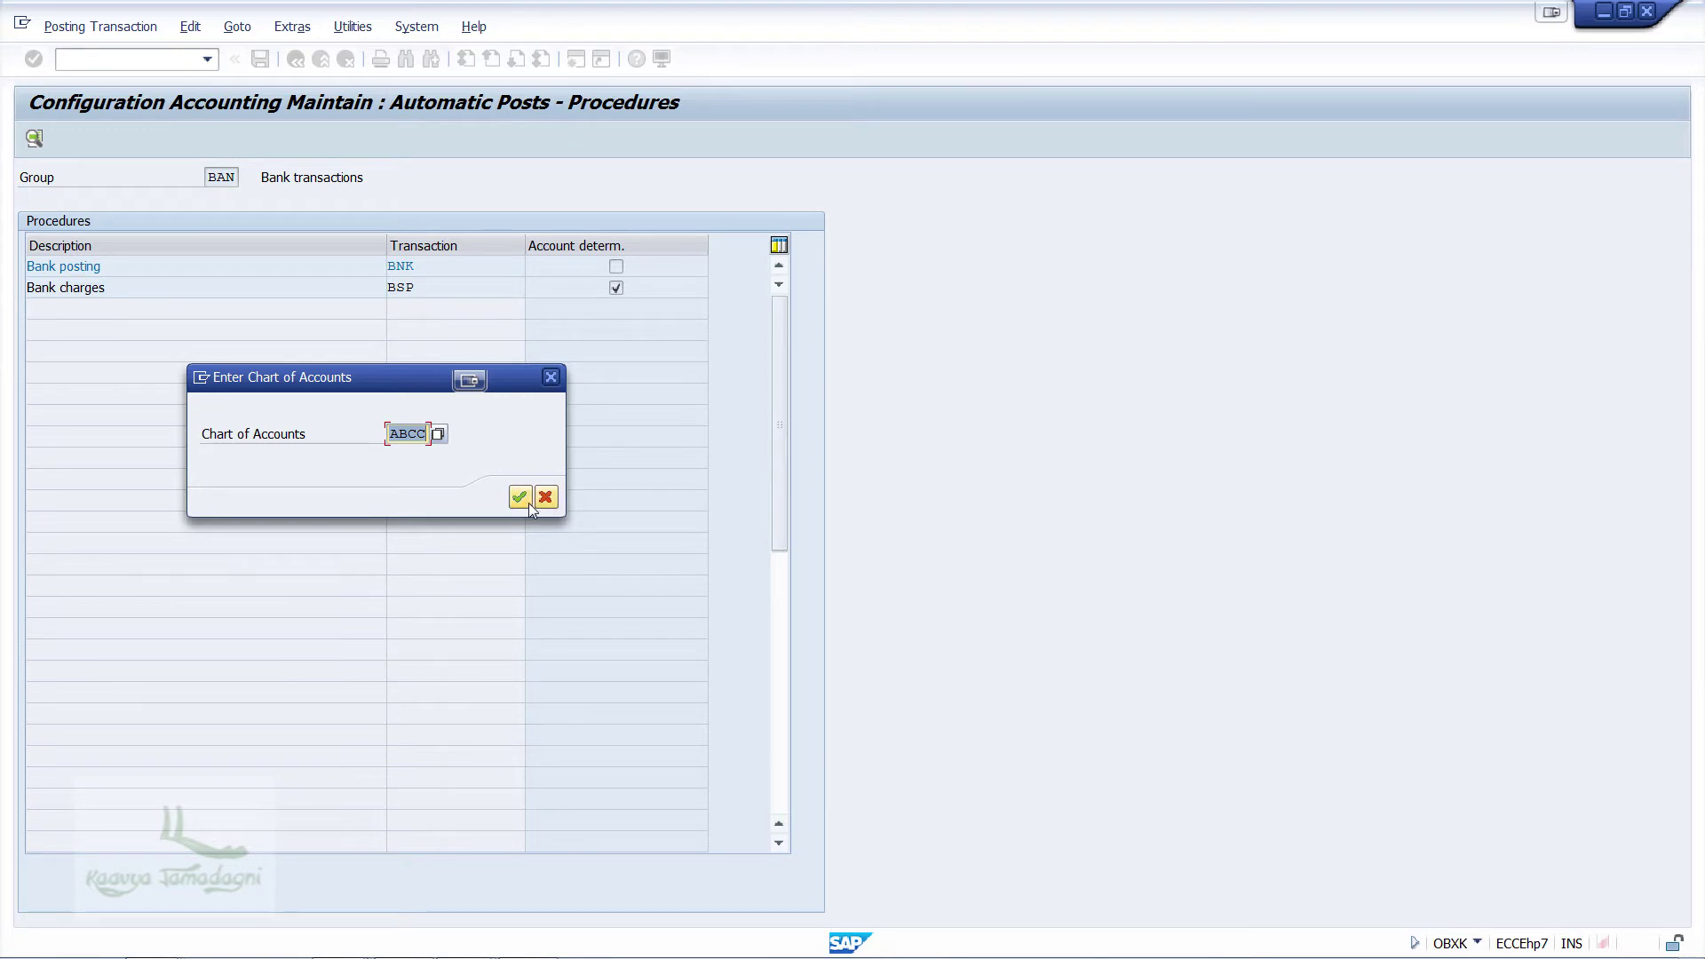
click(522, 501)
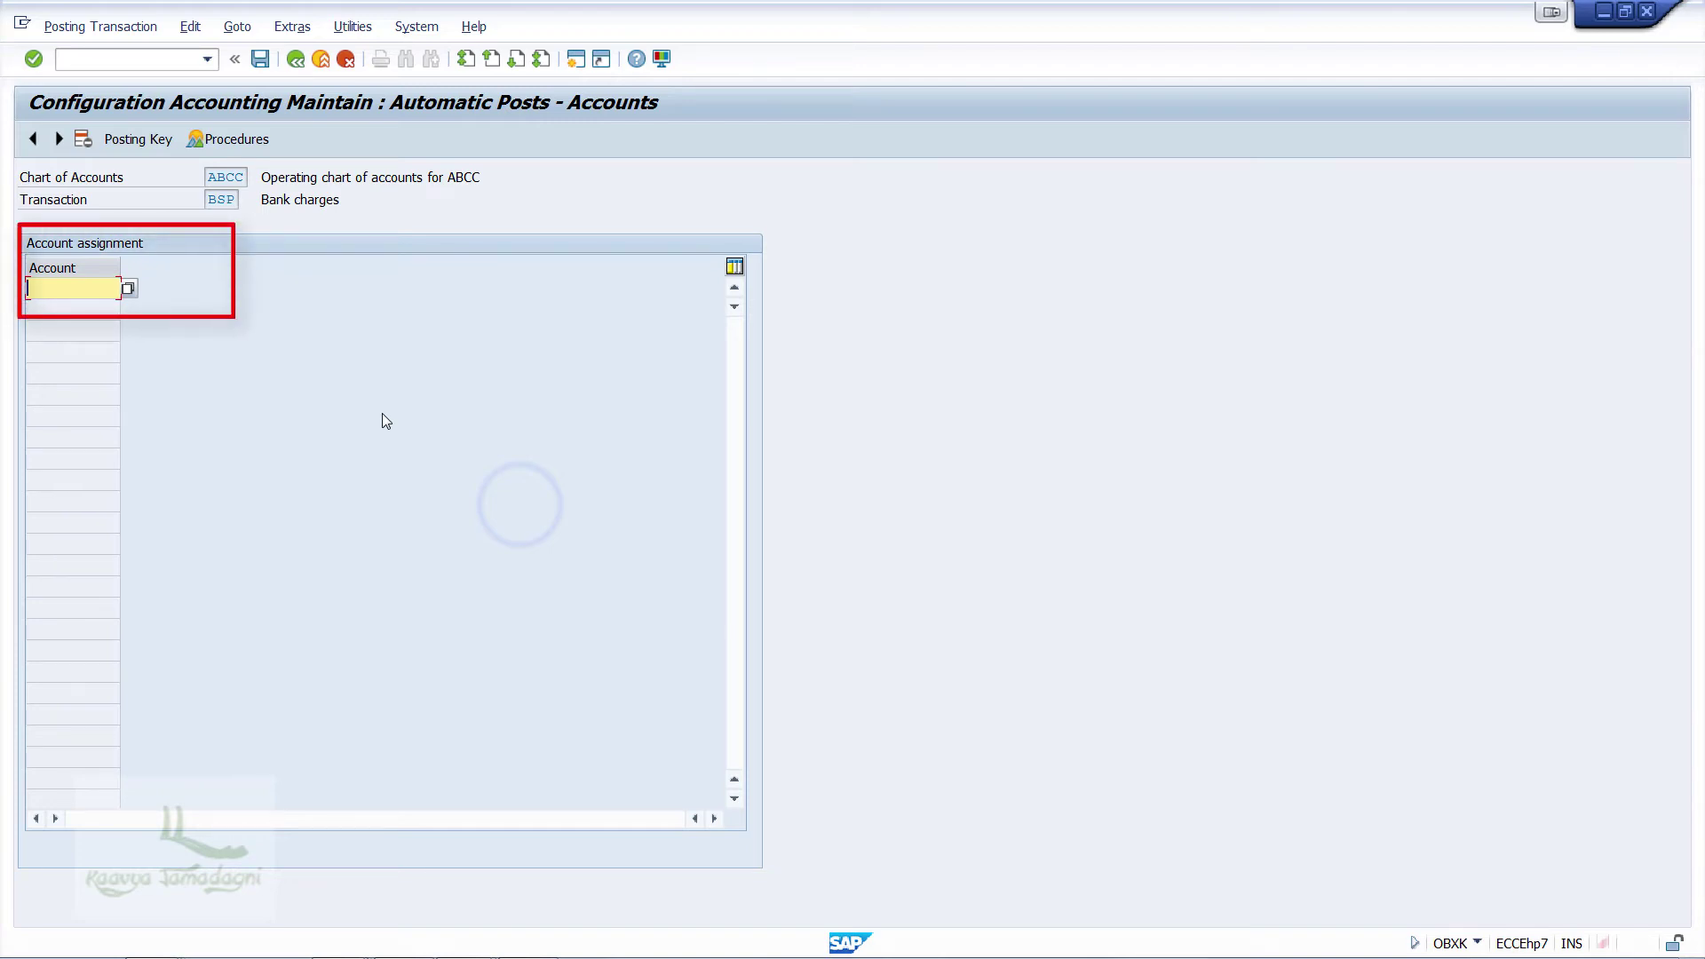
Step: Assign G/L account 30007 Bank Charges to the procedure and save it in the proposed customizing request
key(F4)
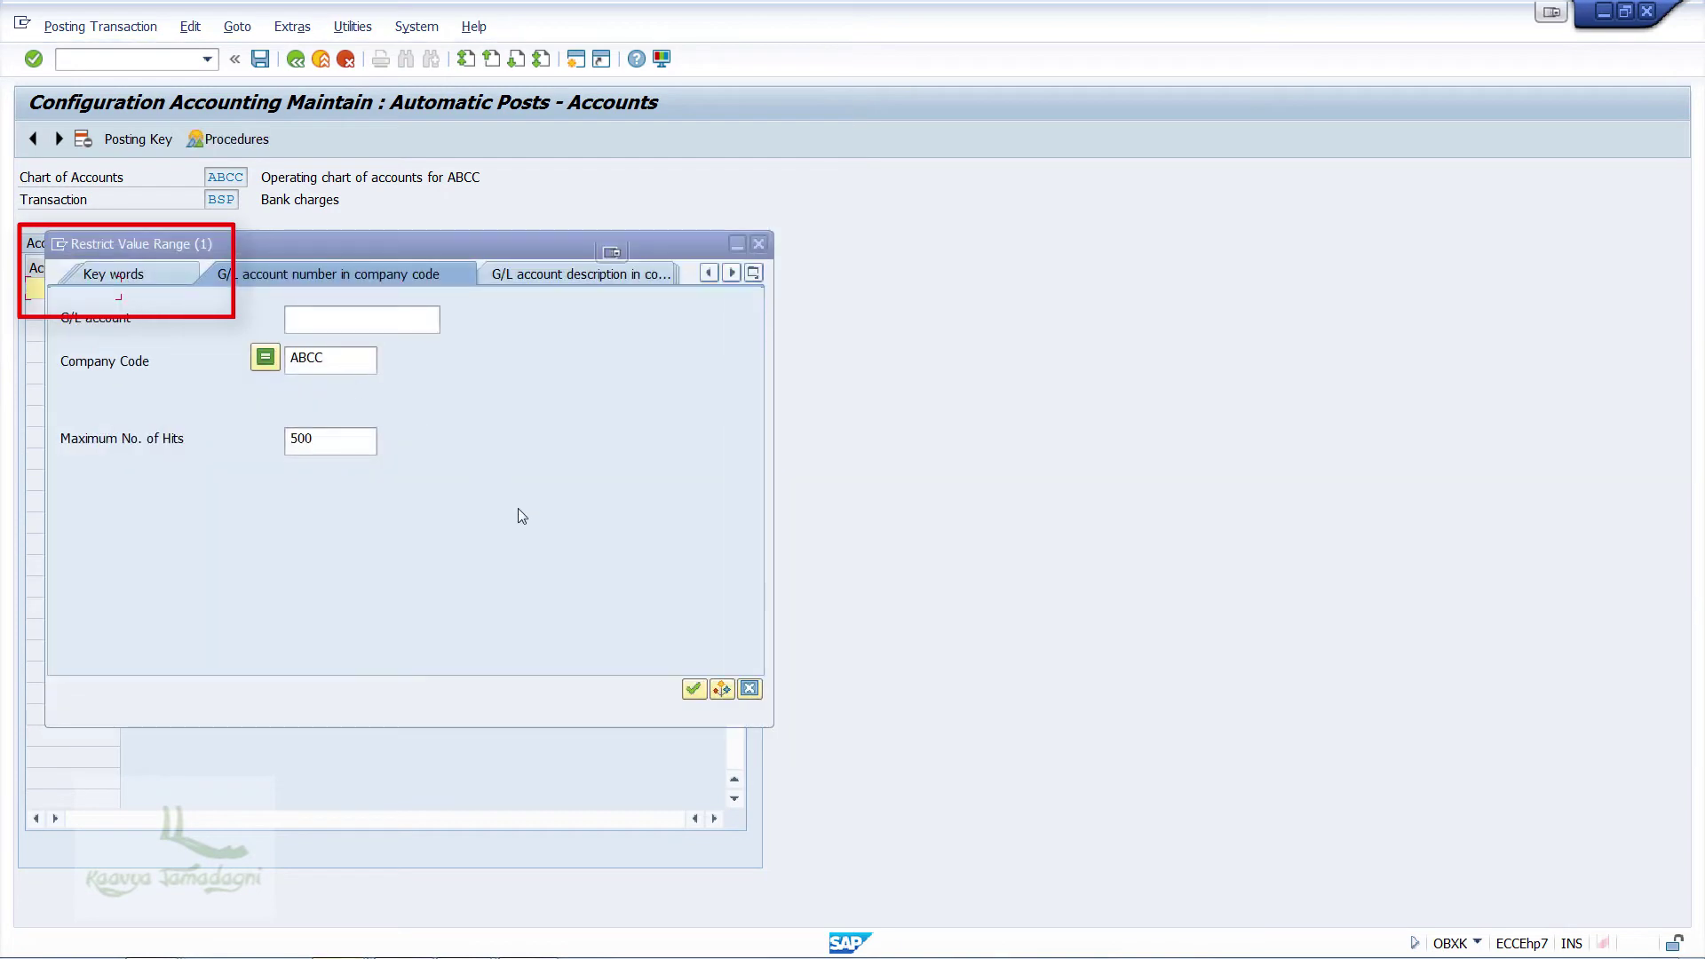
click(692, 690)
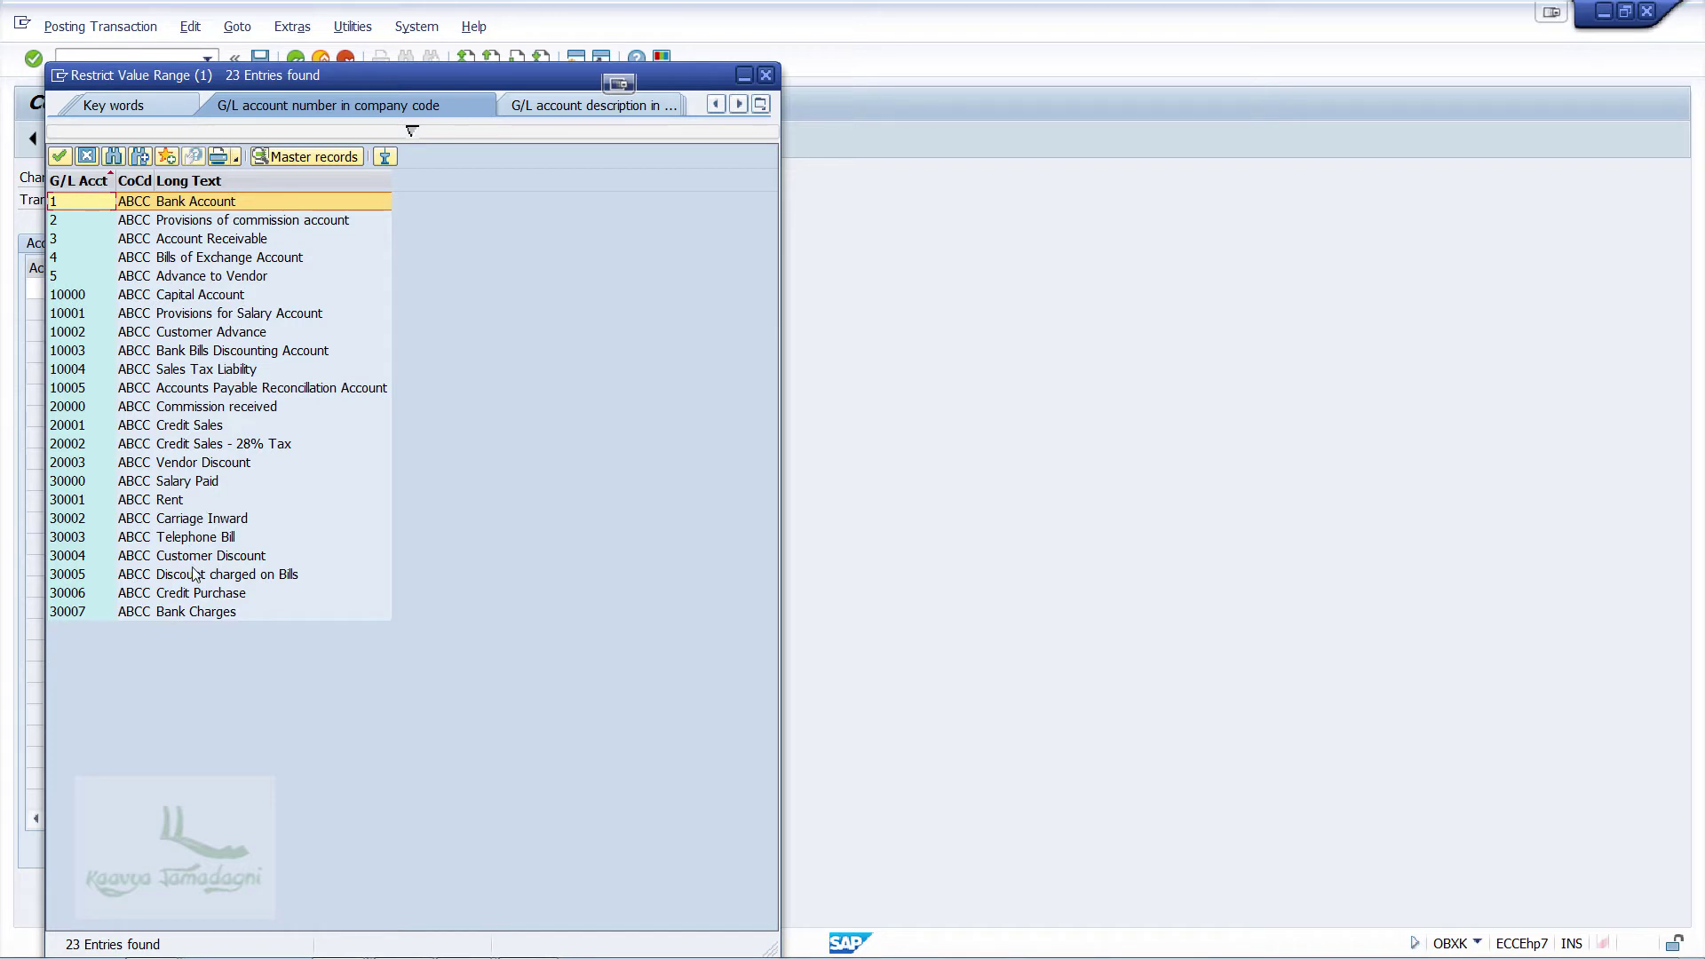
double_click(194, 615)
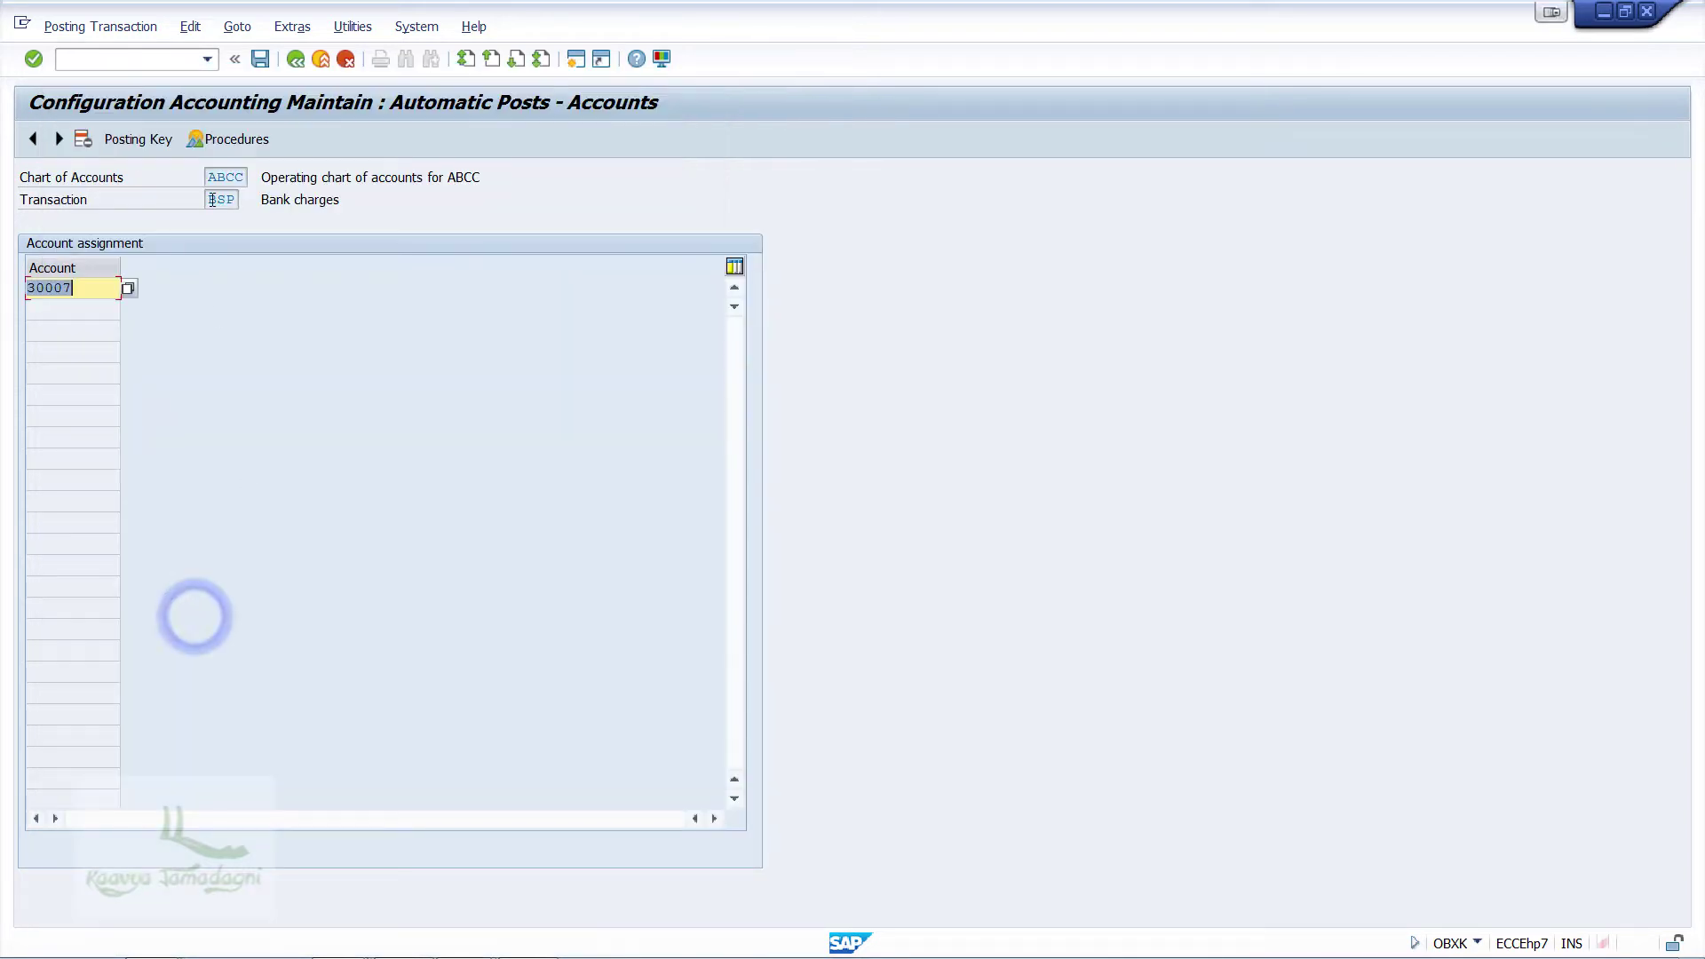
click(257, 60)
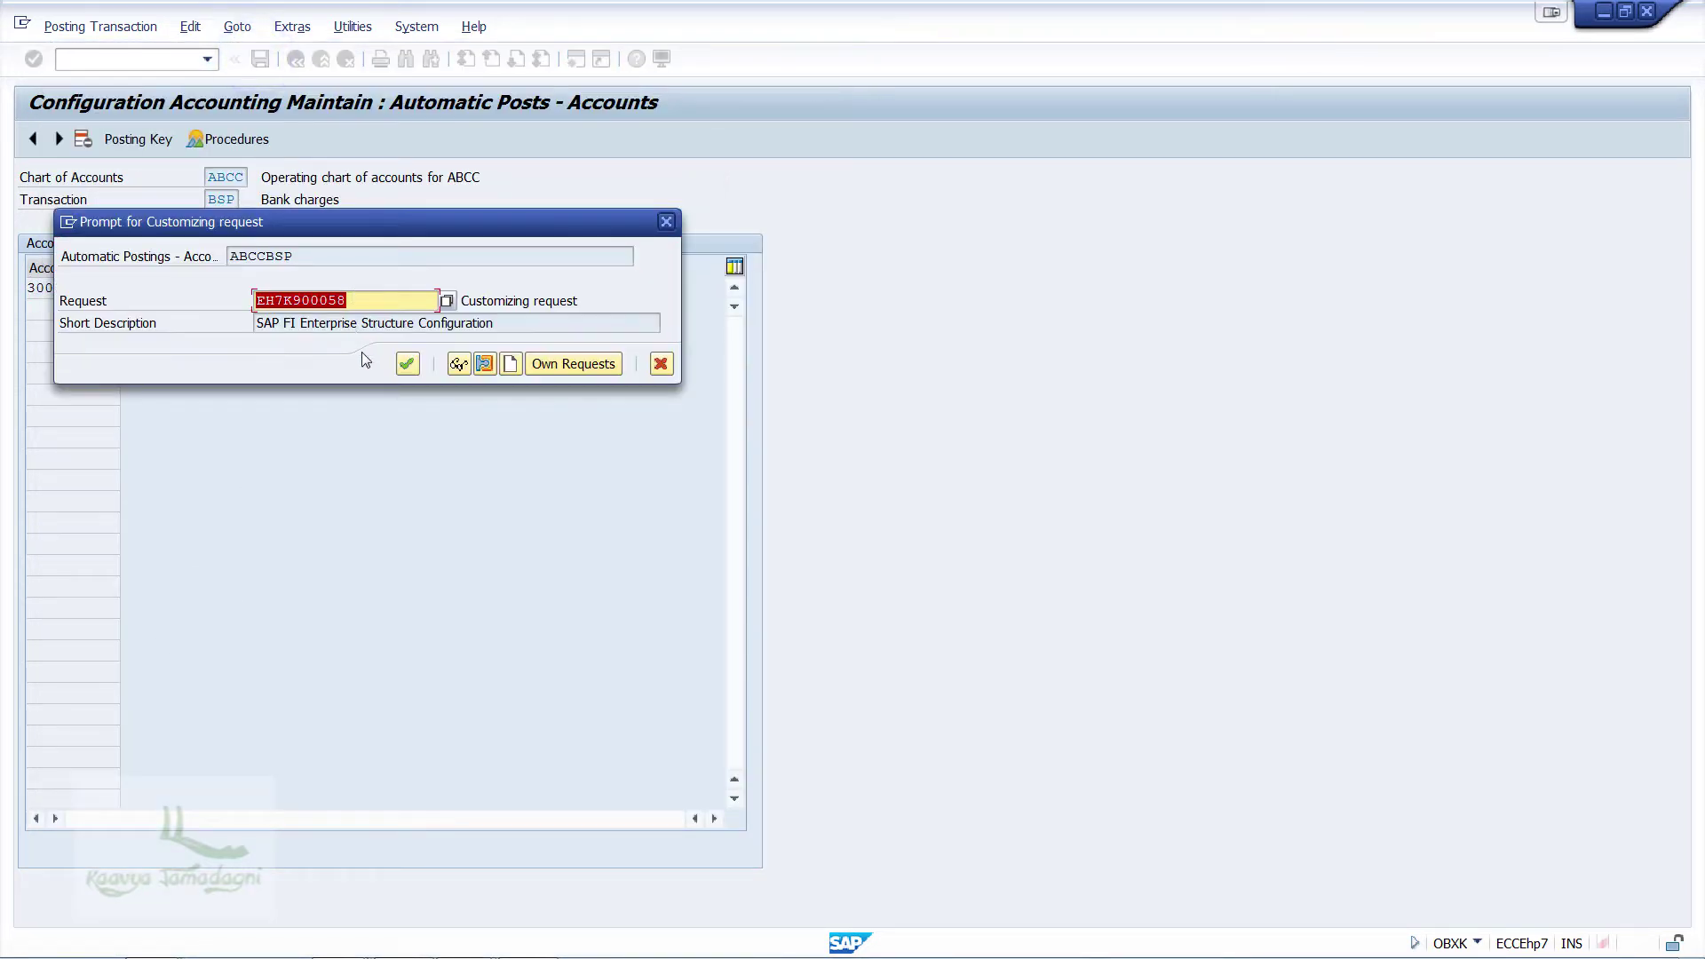
click(413, 370)
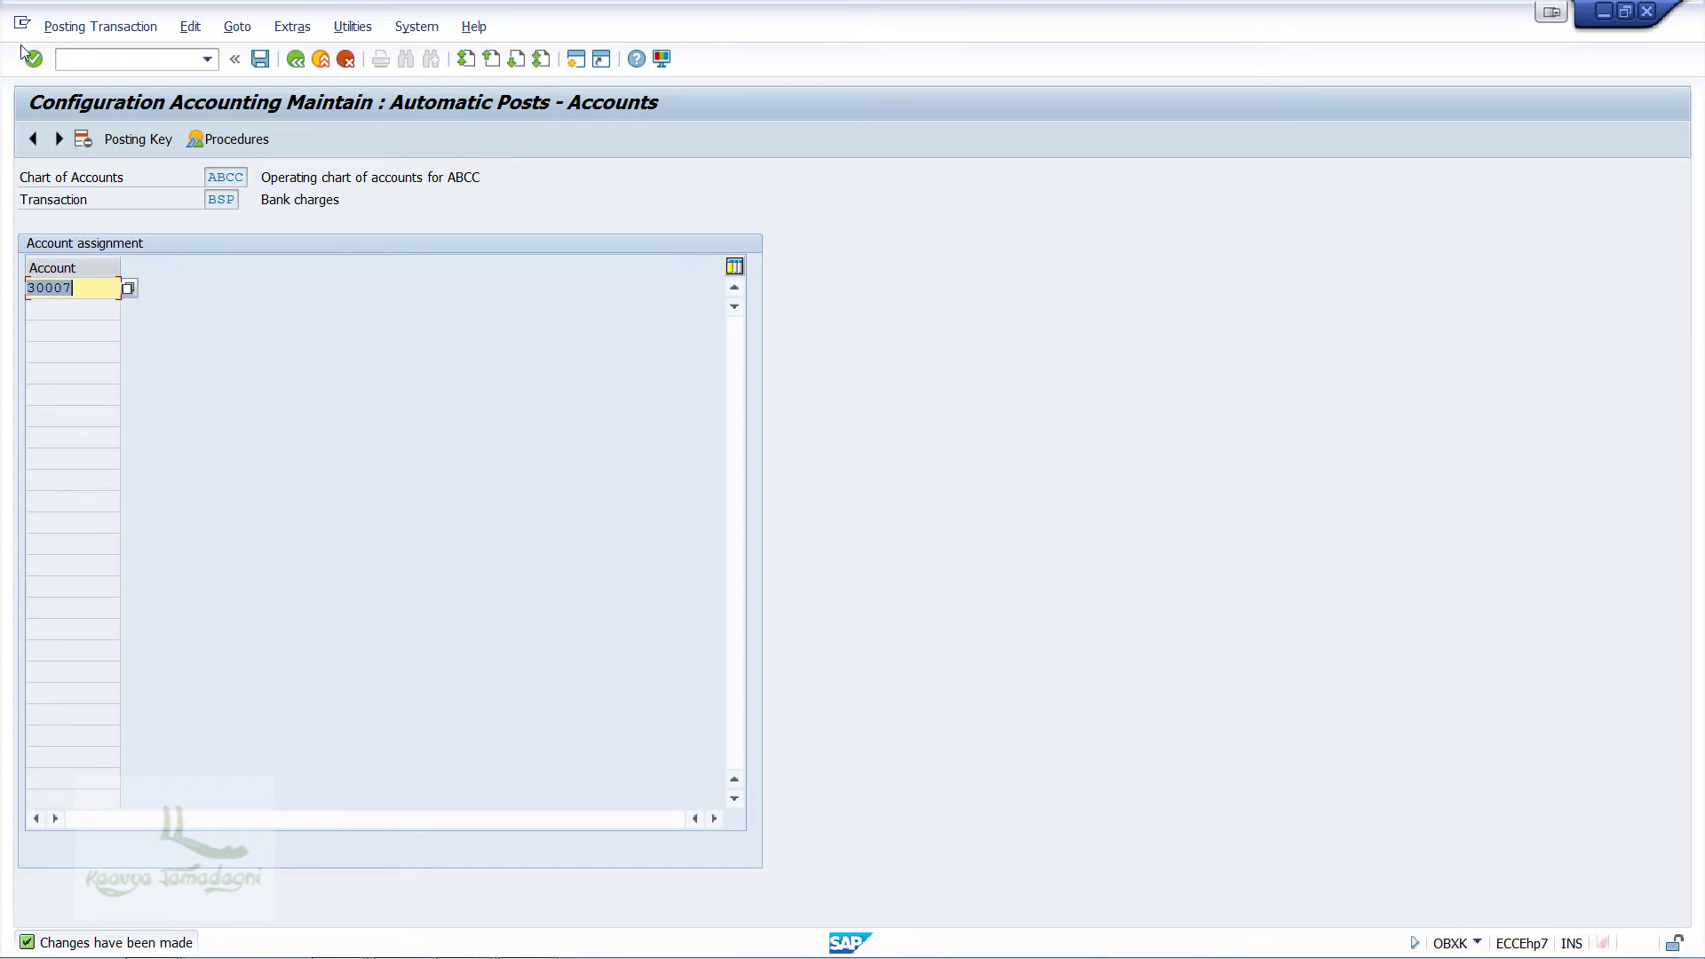
Step: Leave the configuration and open the vendor transaction F-43 Invoice - General under Accounts Payable document entry
click(68, 58)
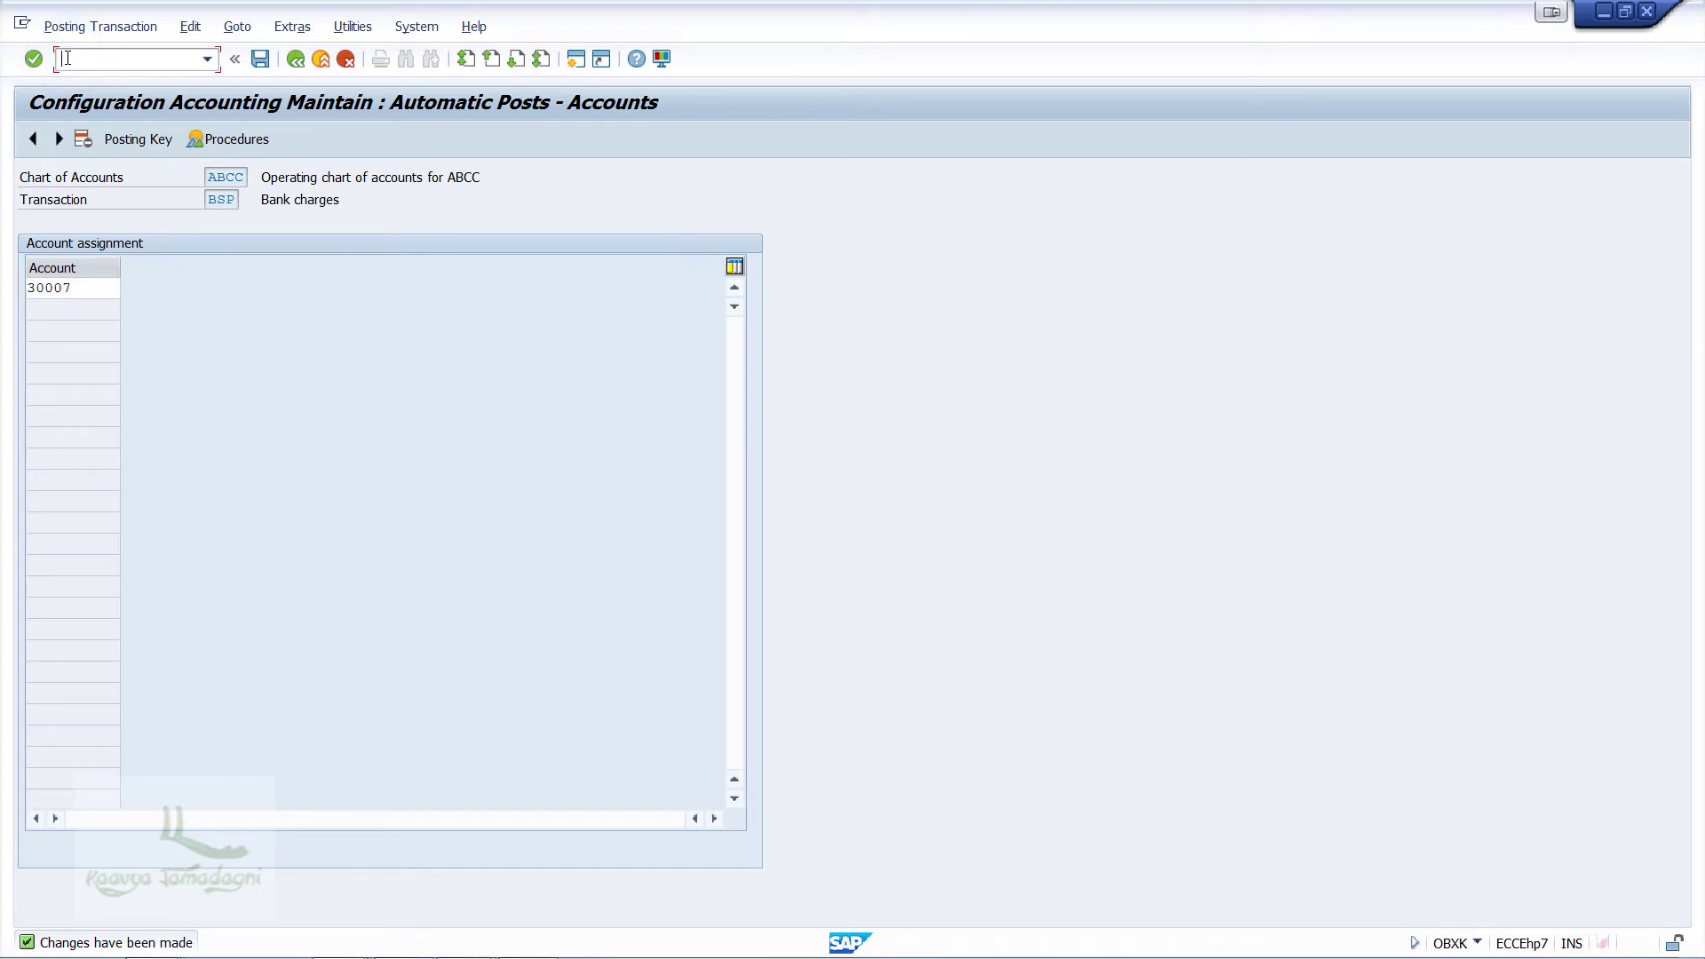
text(/n)
key(Return)
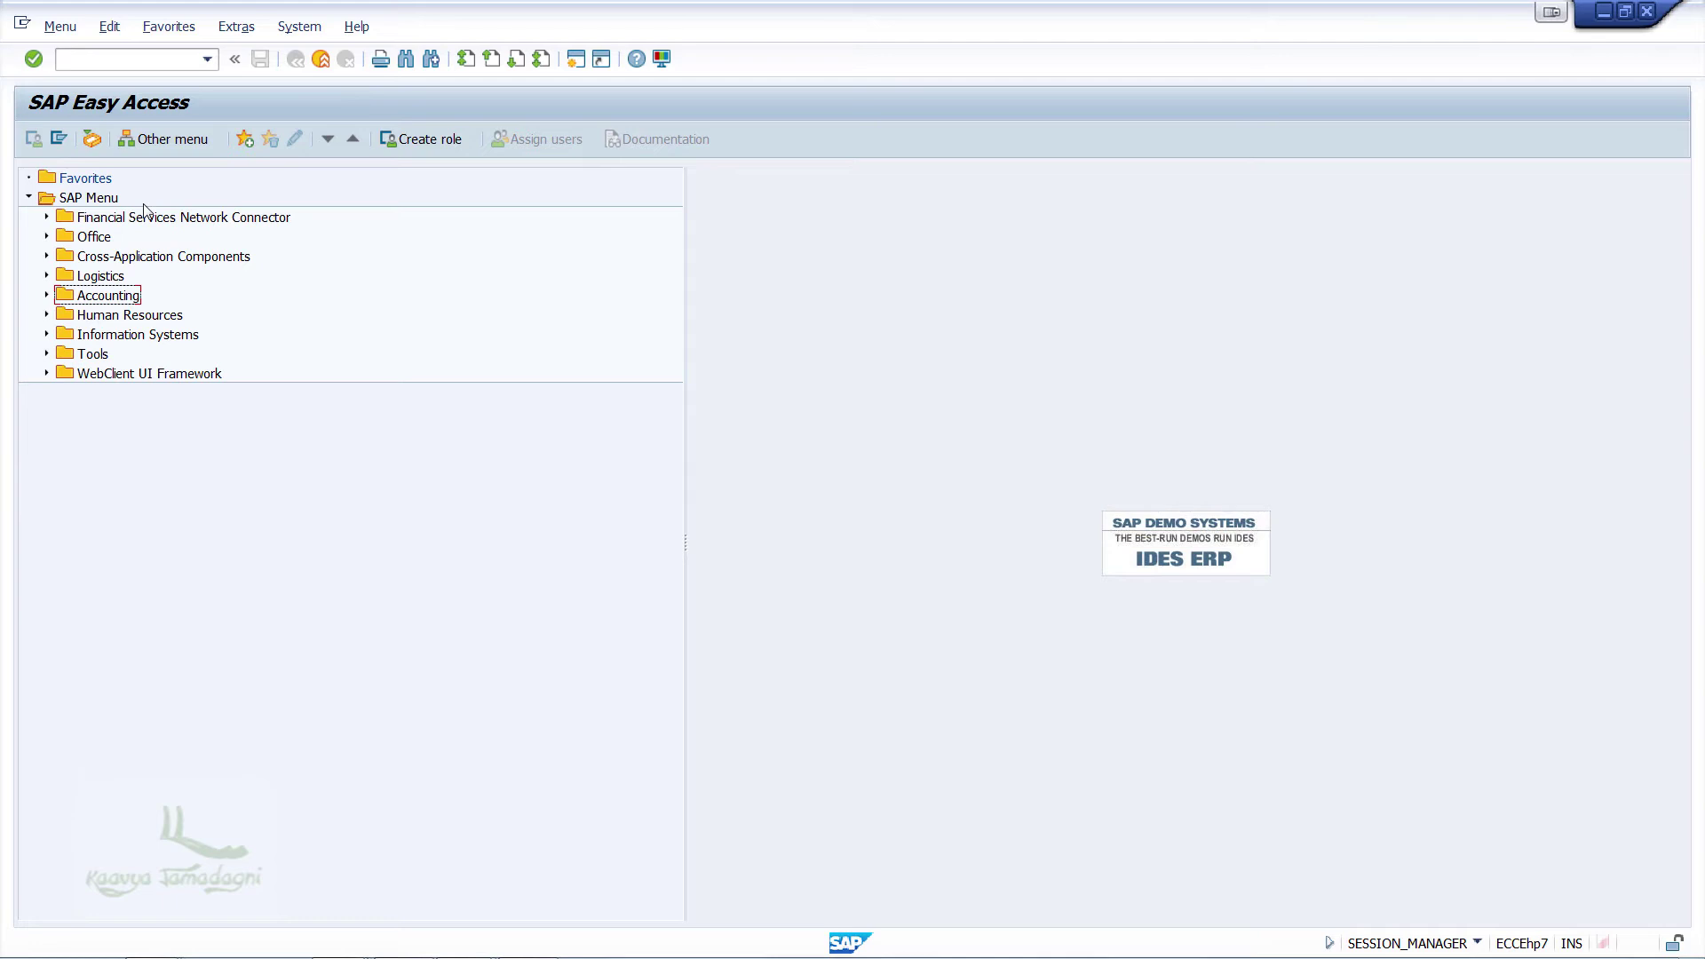
click(48, 295)
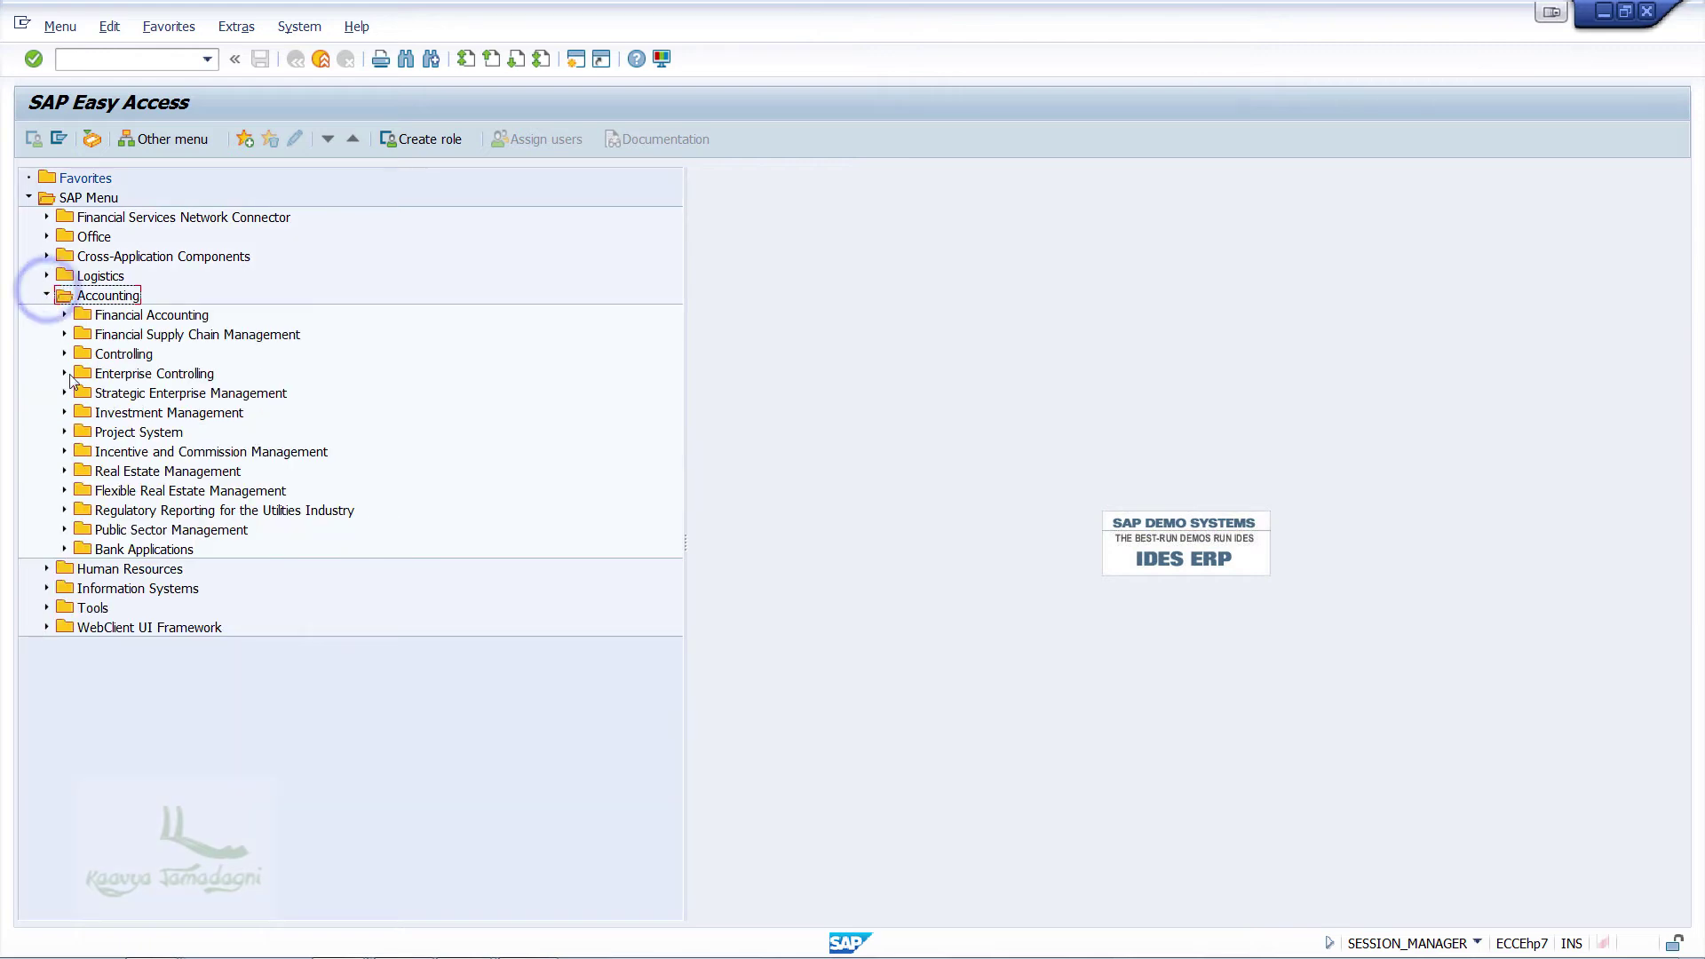
click(64, 315)
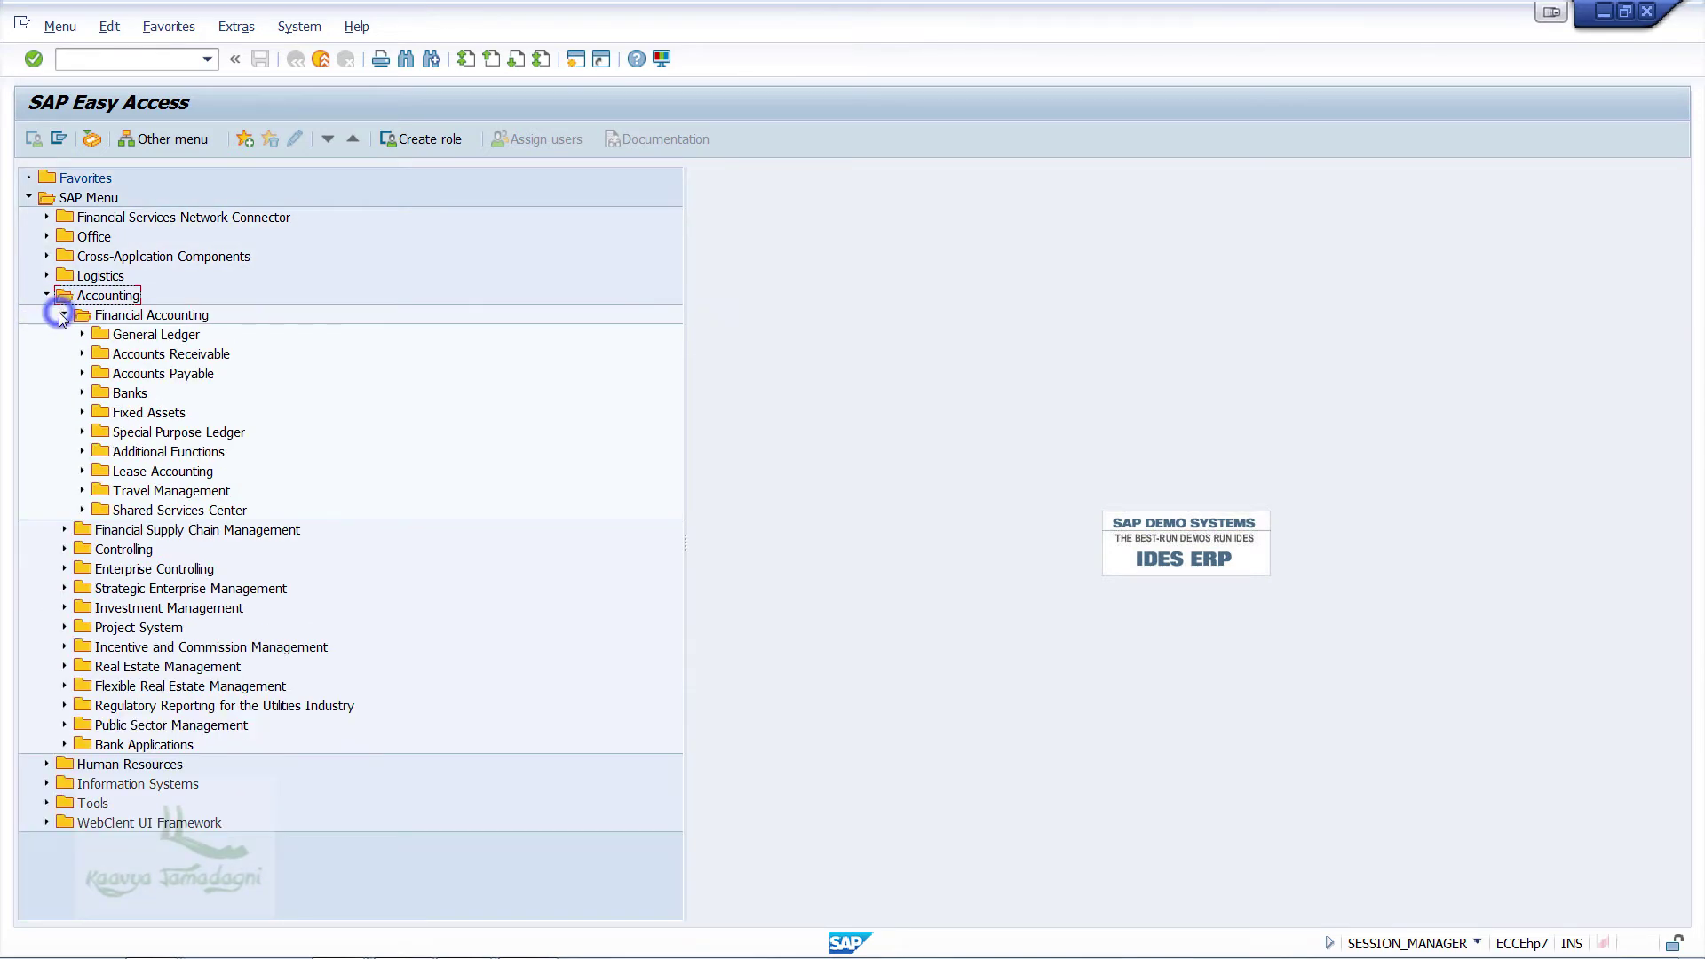
click(81, 374)
click(100, 392)
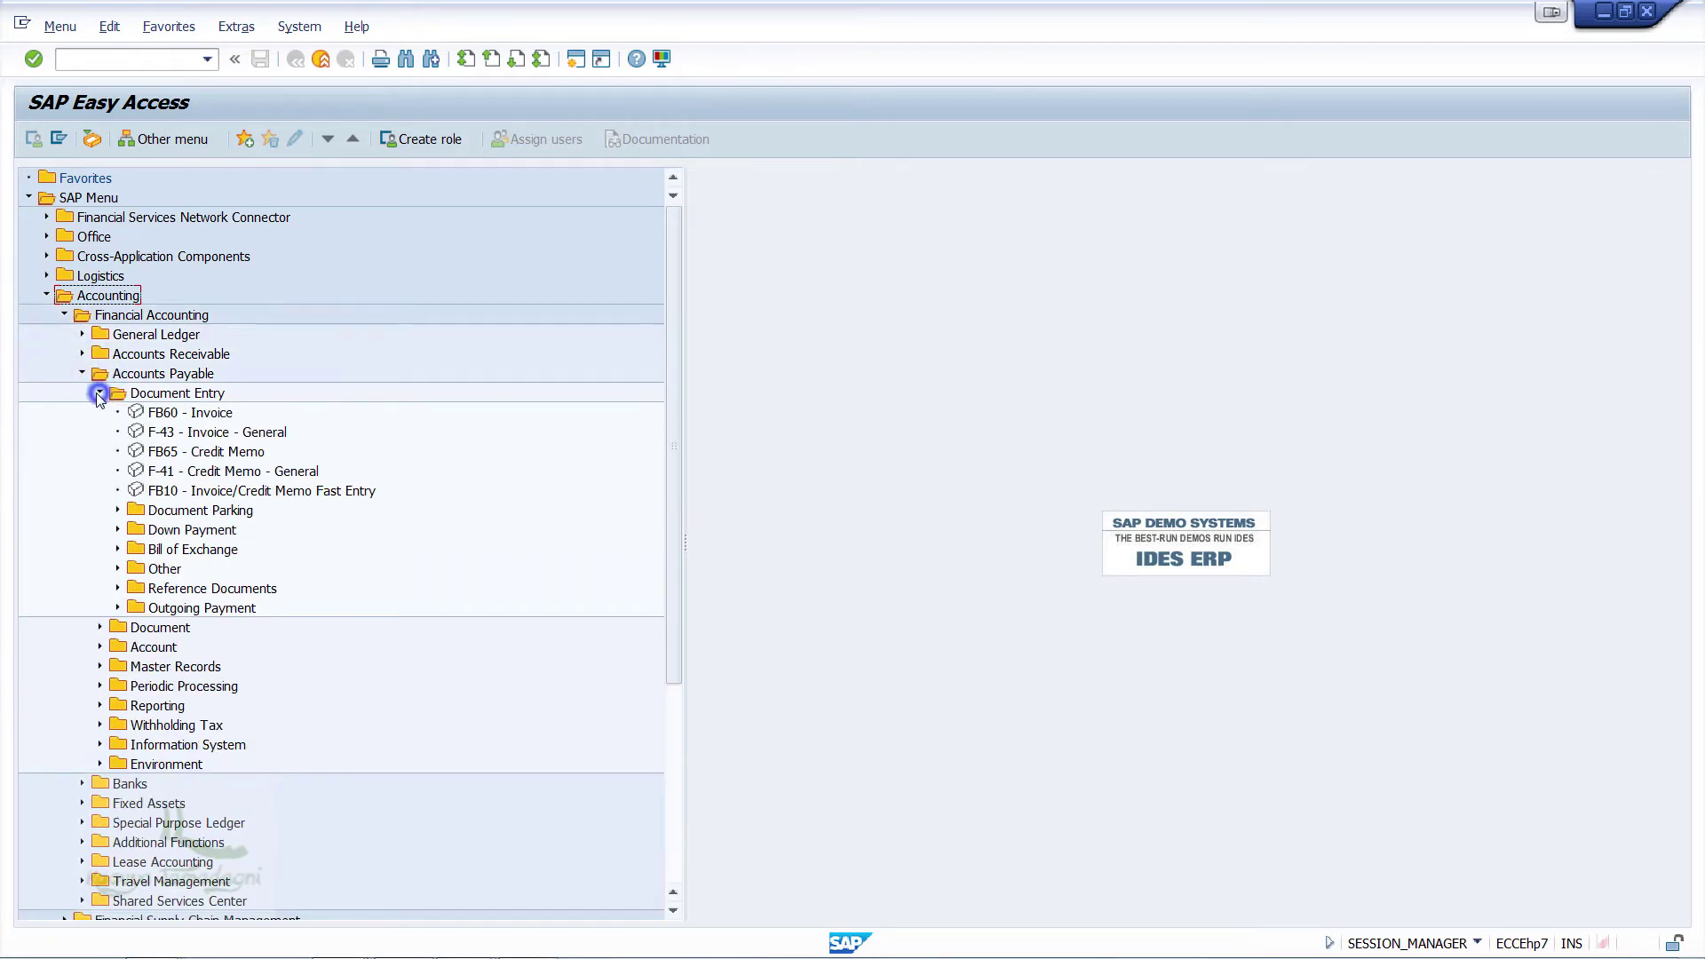
double_click(154, 434)
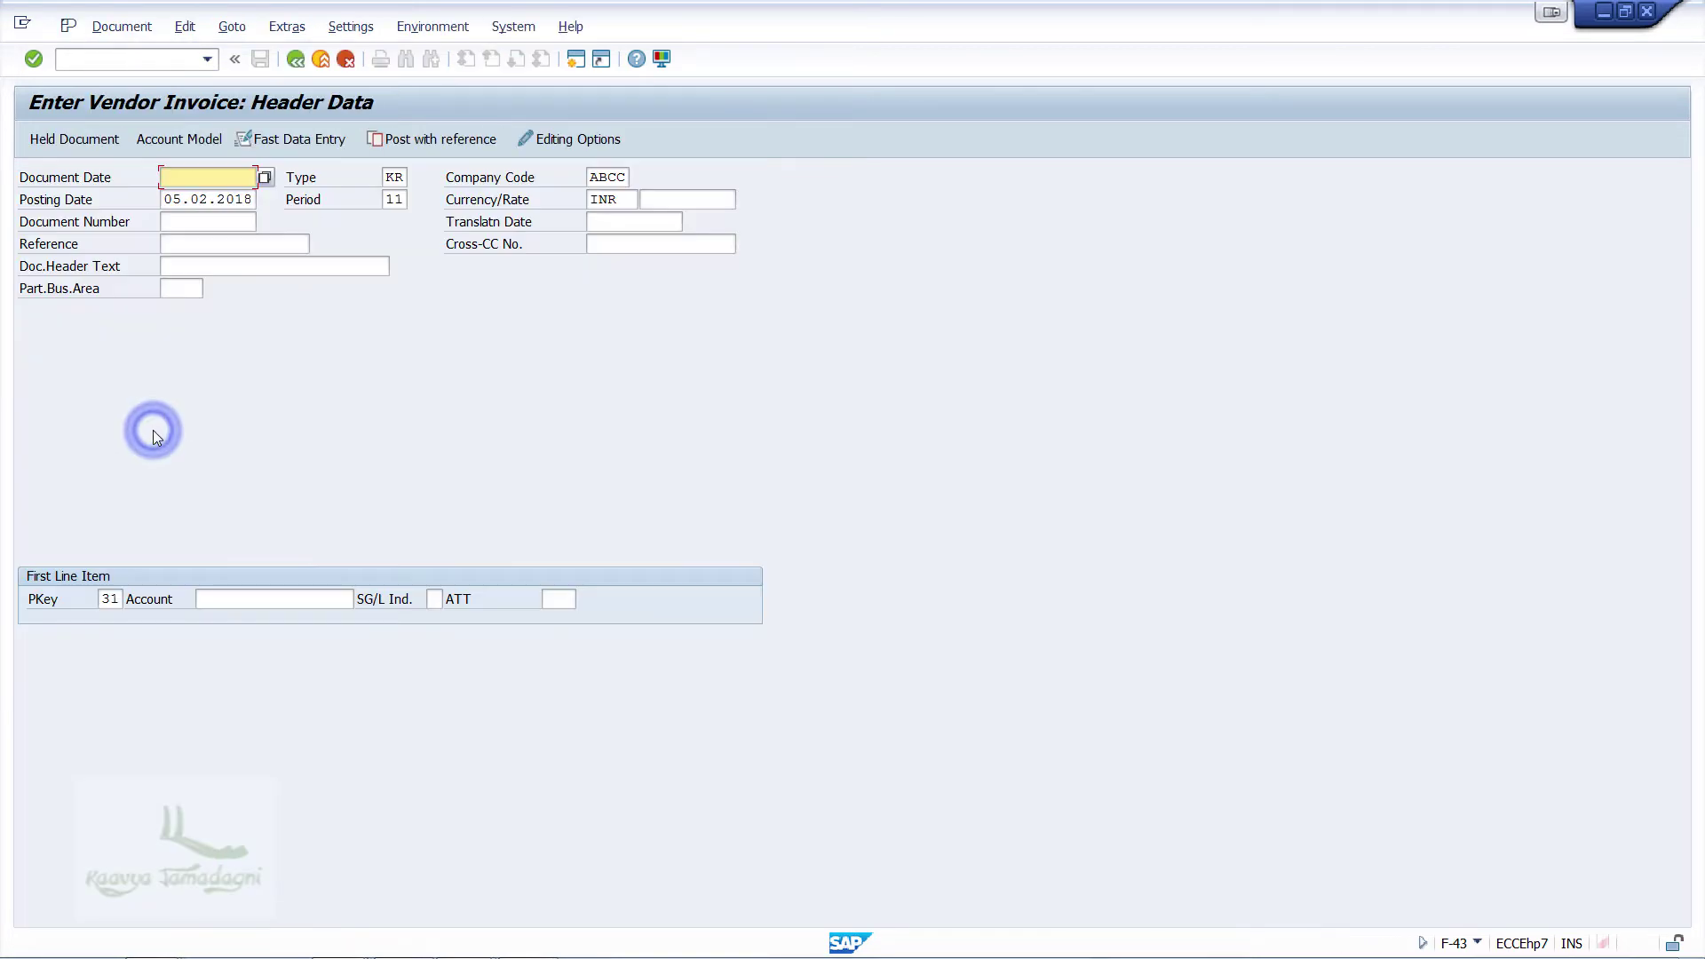
Step: Set the invoice's document date to 05.02.2018 and enter Airtel's vendor account for the first line item
key(F4)
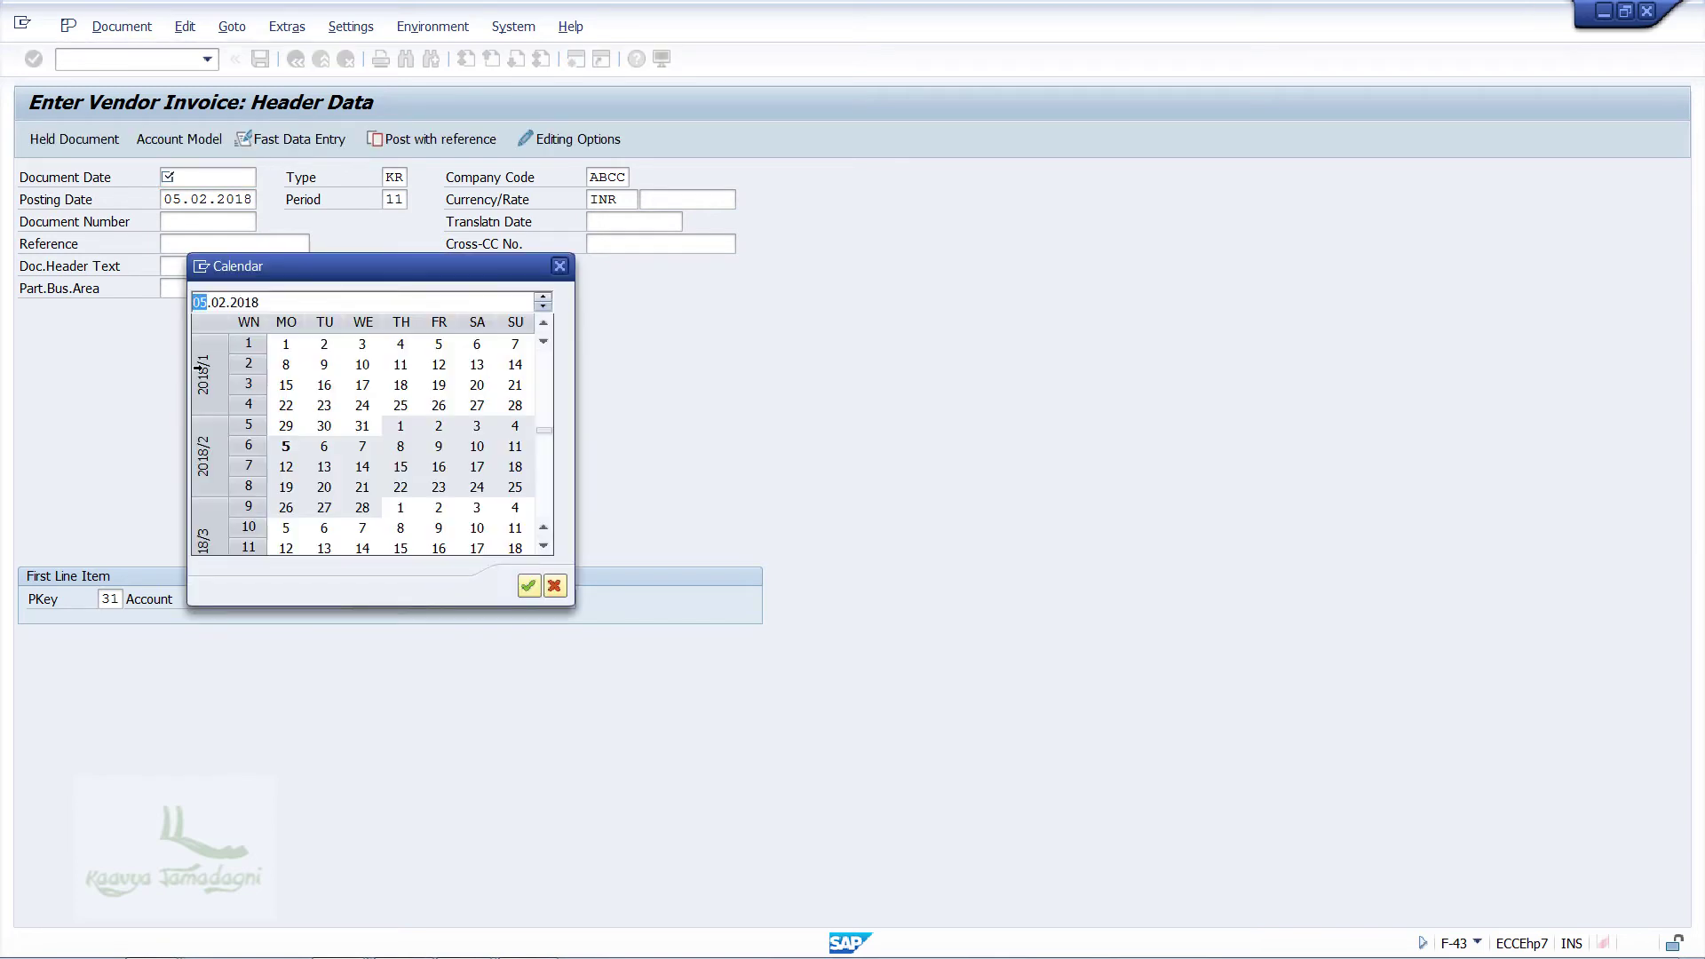
double_click(284, 447)
click(235, 594)
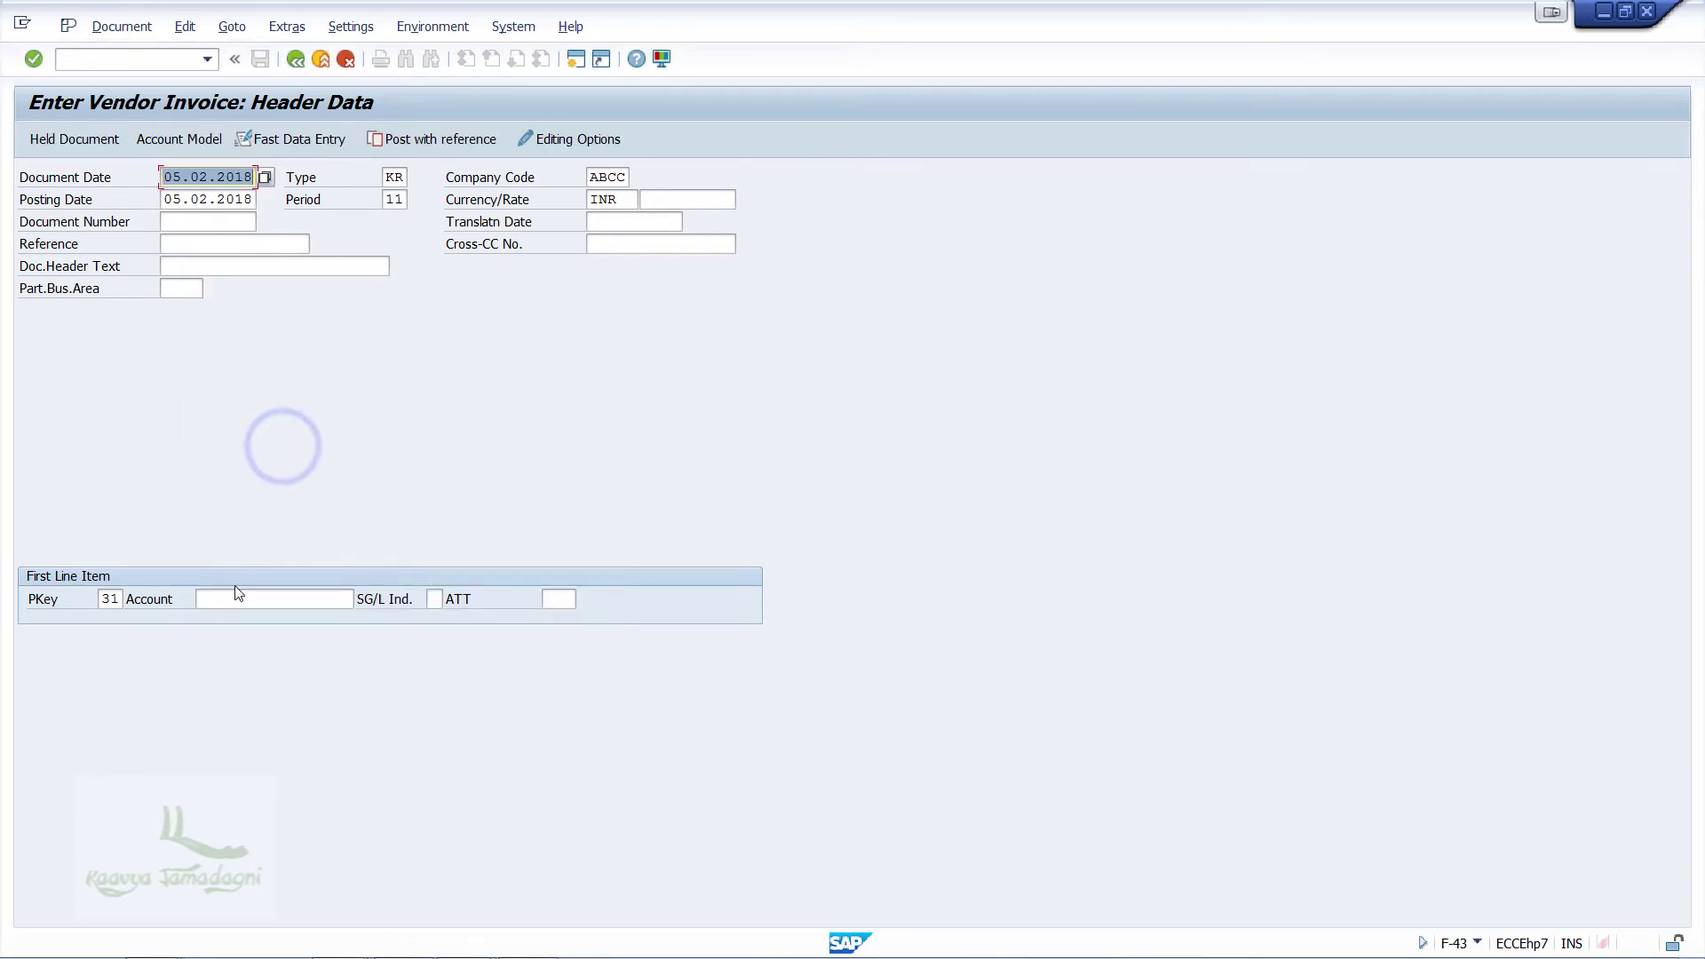
text(8000001)
key(Return)
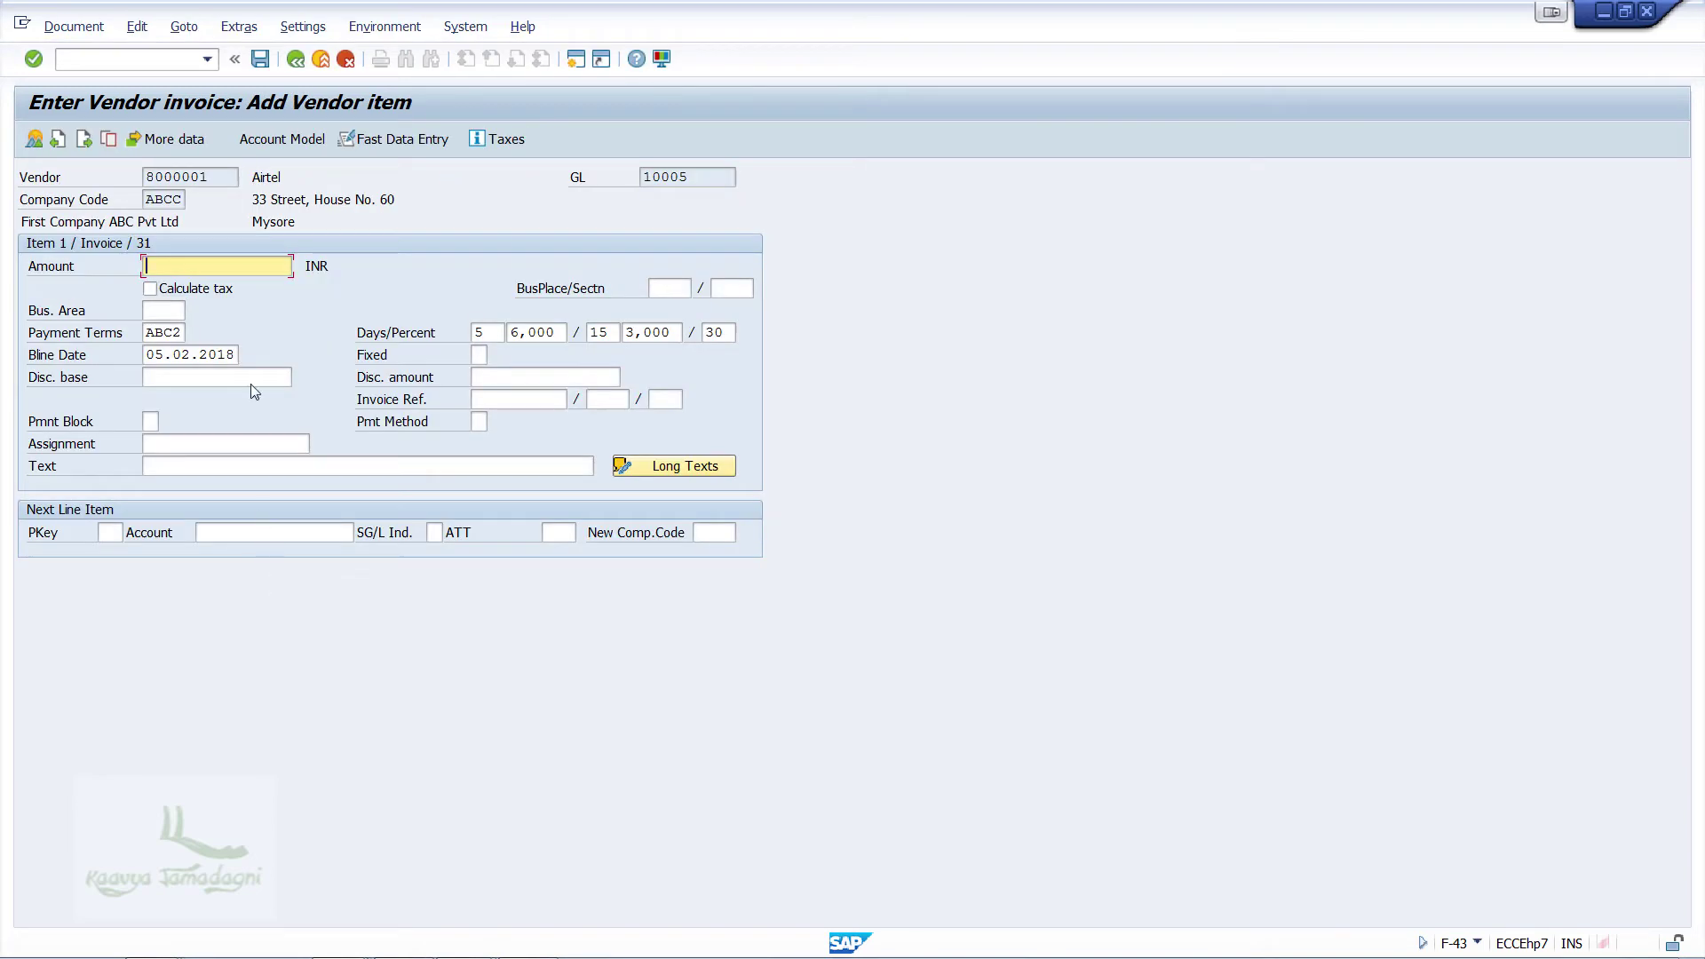
Step: Enter 10000 INR for the vendor item and set the next line item to posting key 40 with G/L account 30006 Credit Purchase
text(10000)
click(111, 532)
text(40)
key(Tab)
key(F4)
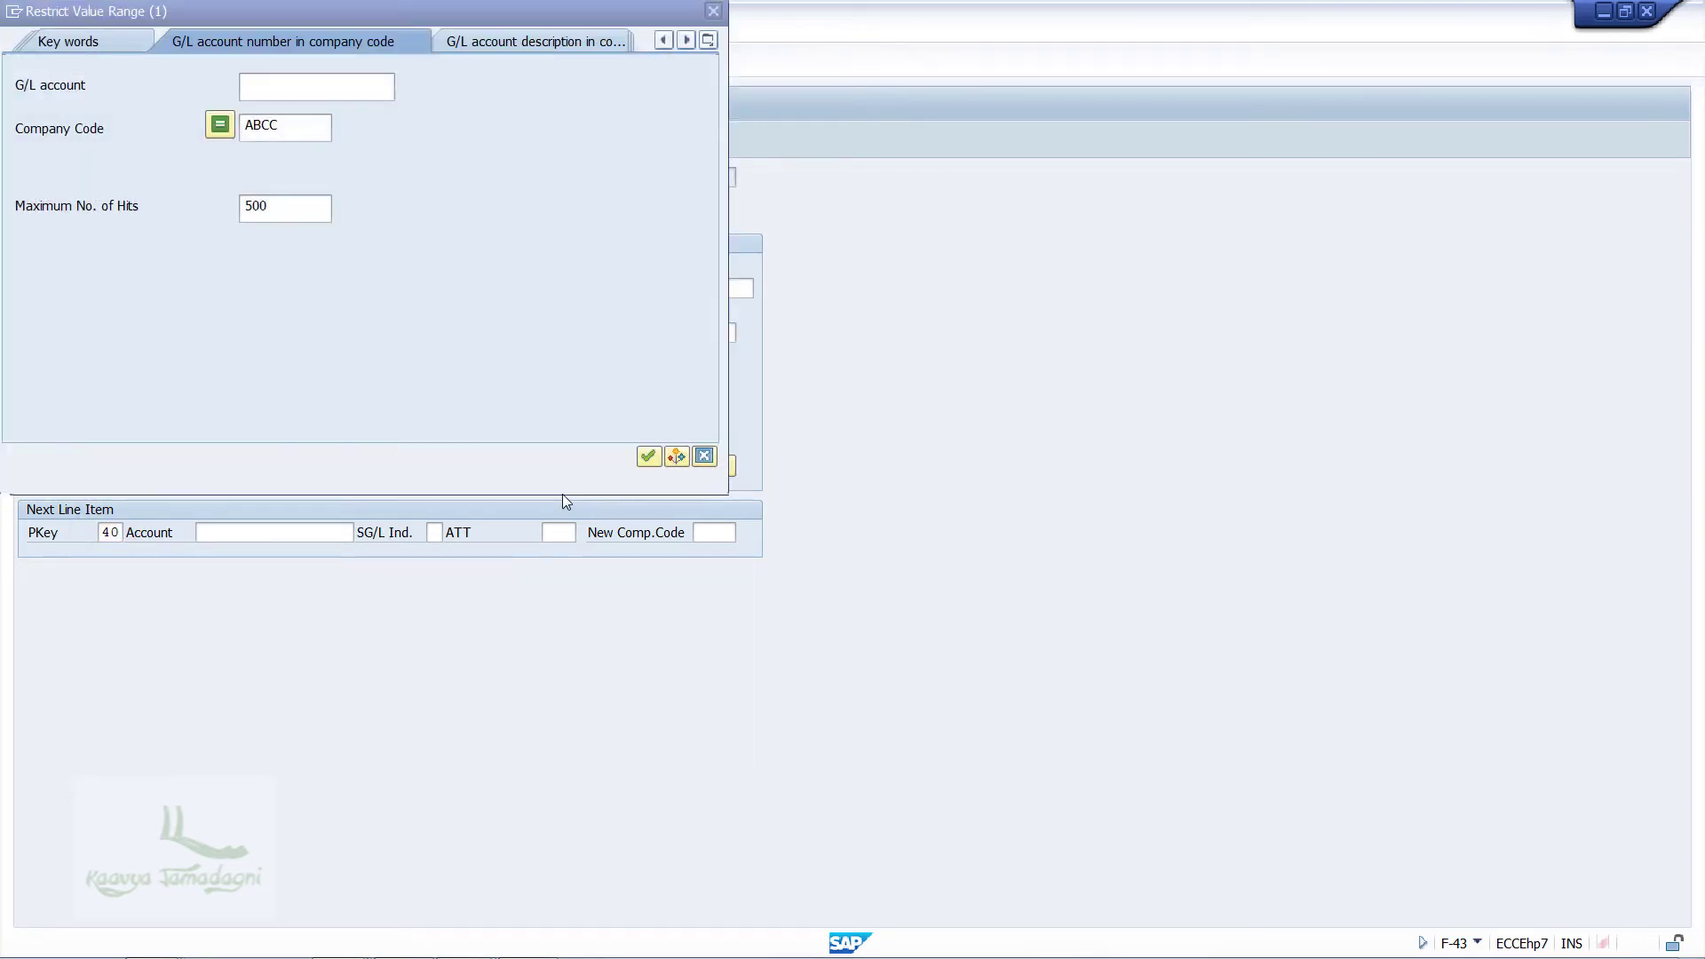
key(Return)
click(188, 531)
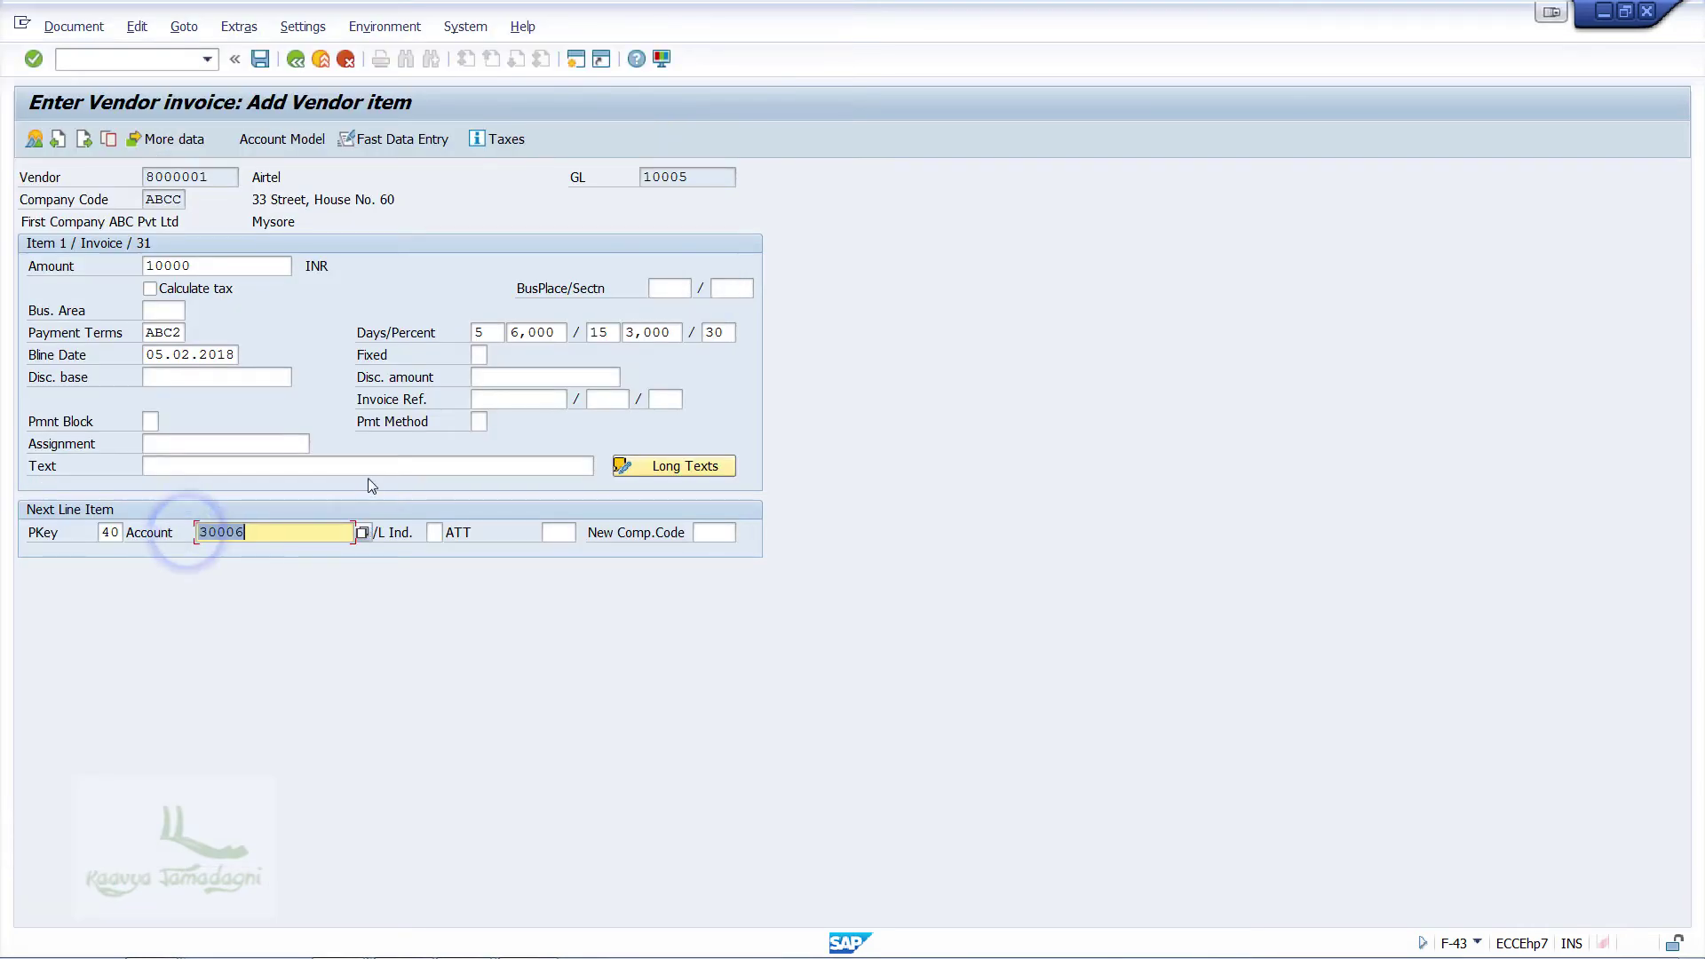
Step: Enter 10000 INR for the Credit Purchase debit item, display the document overview and post the vendor invoice
key(Return)
text(0000)
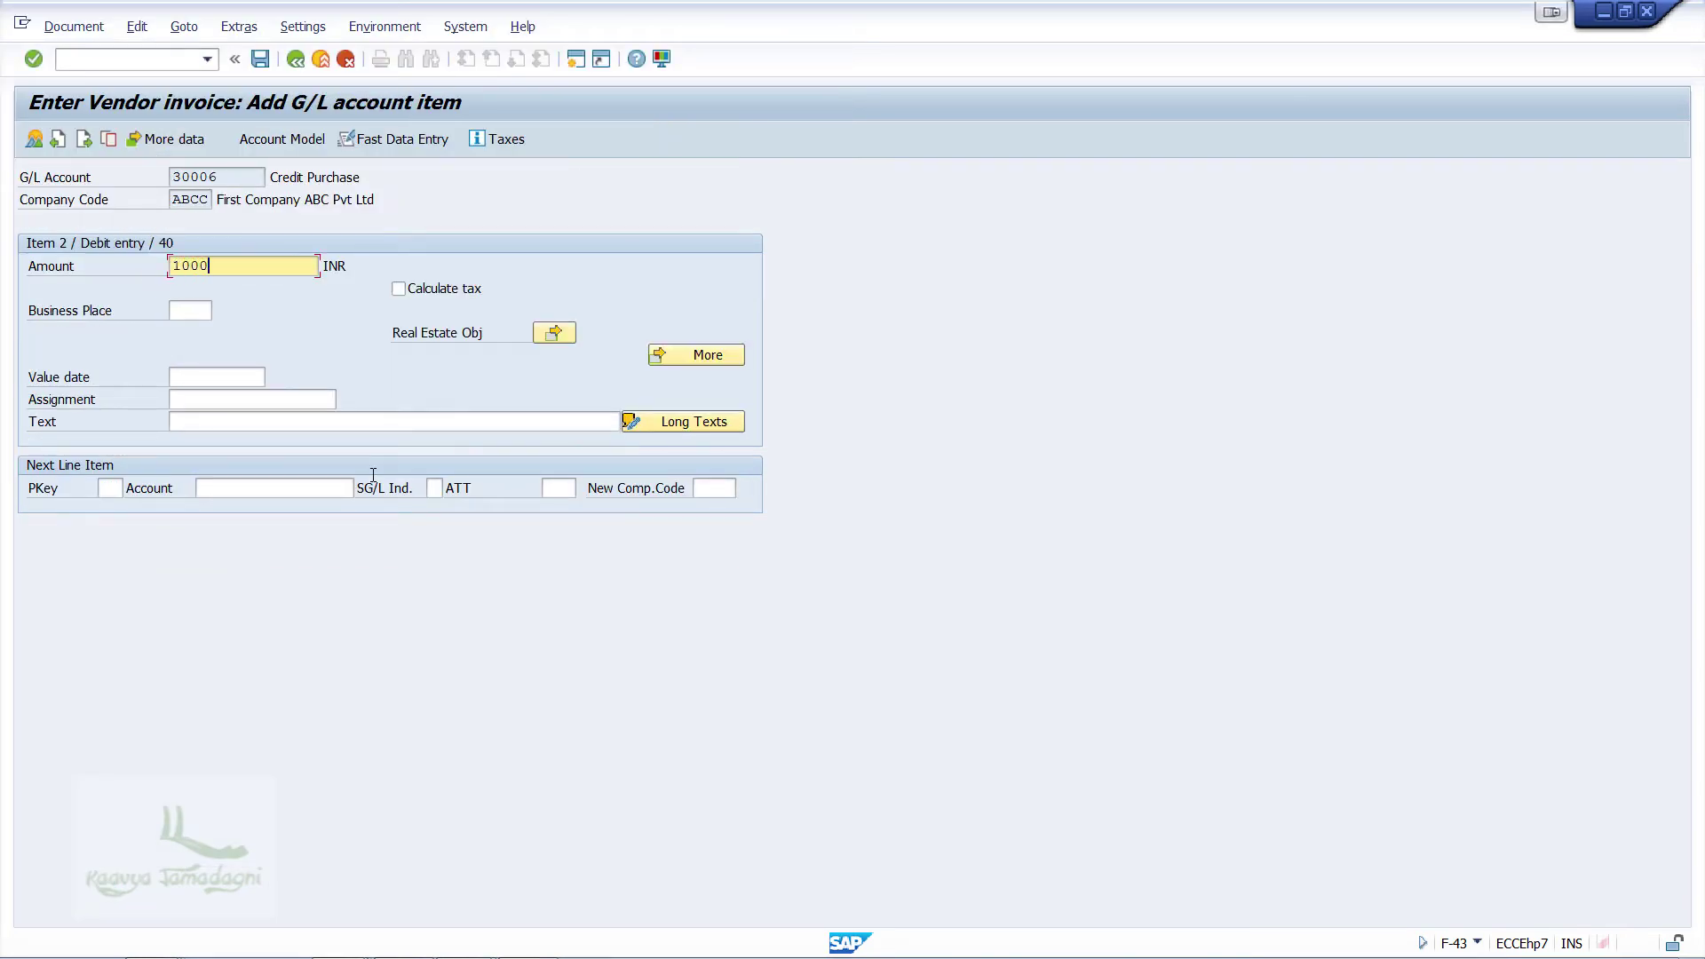
click(34, 140)
click(260, 60)
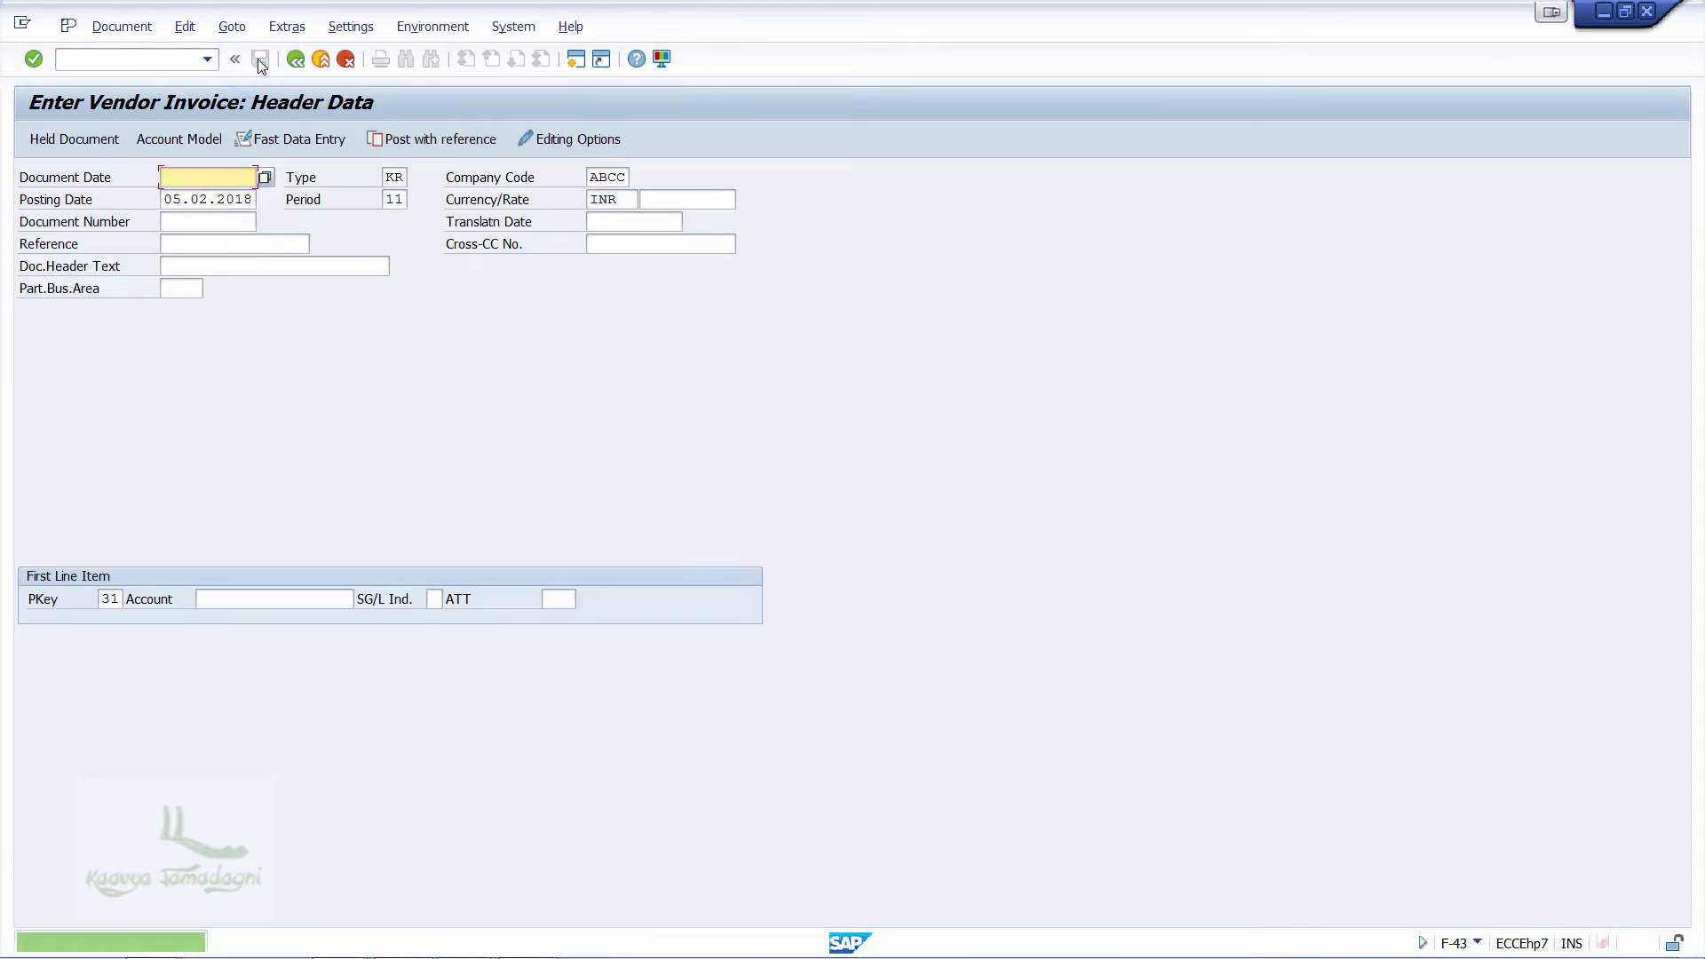
Step: Leave the invoice entry and open F-53 Post under the Accounts Payable outgoing payment transactions
click(151, 60)
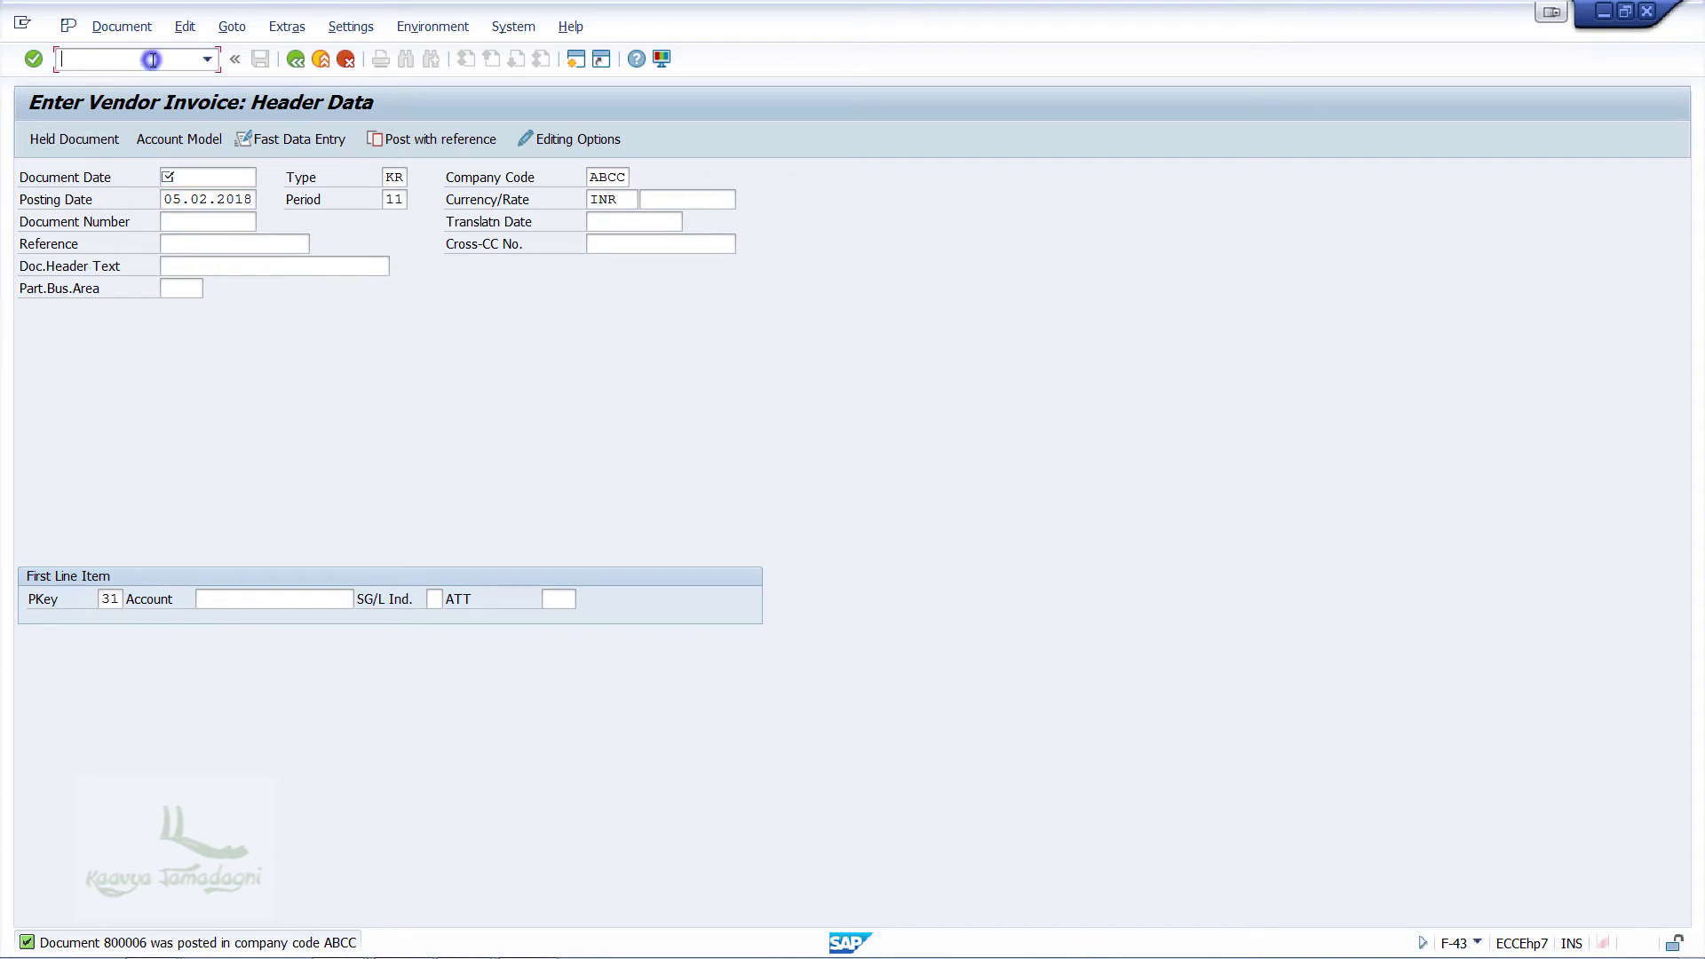
text(/n)
key(Return)
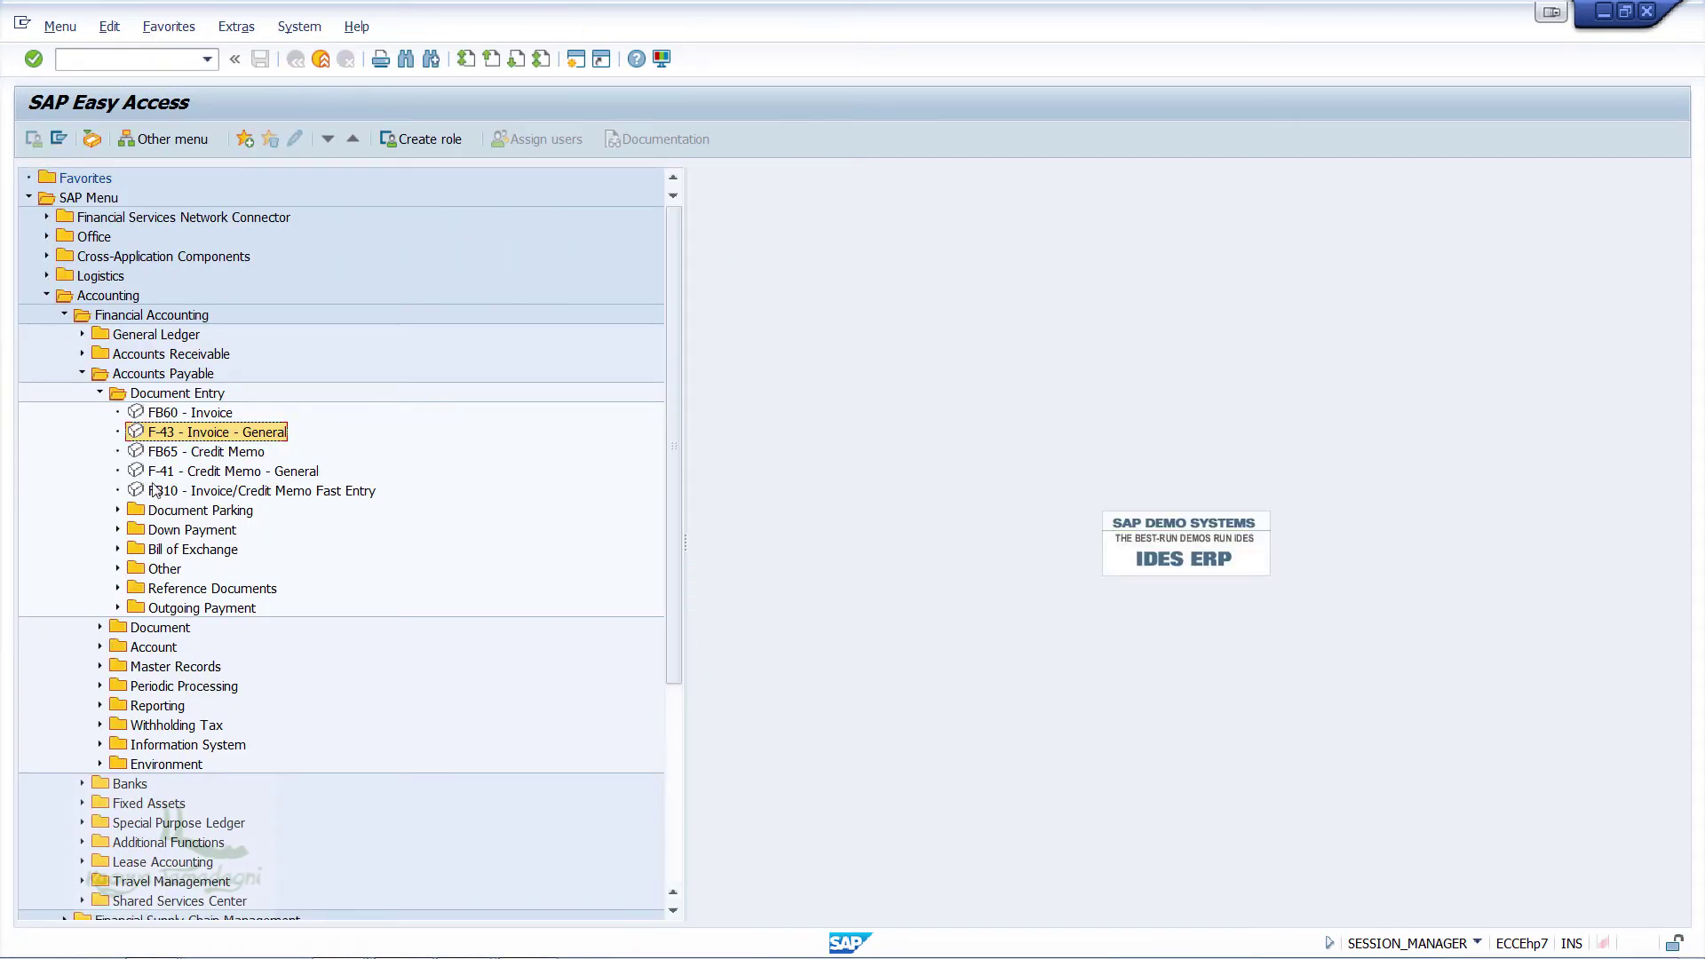
click(118, 608)
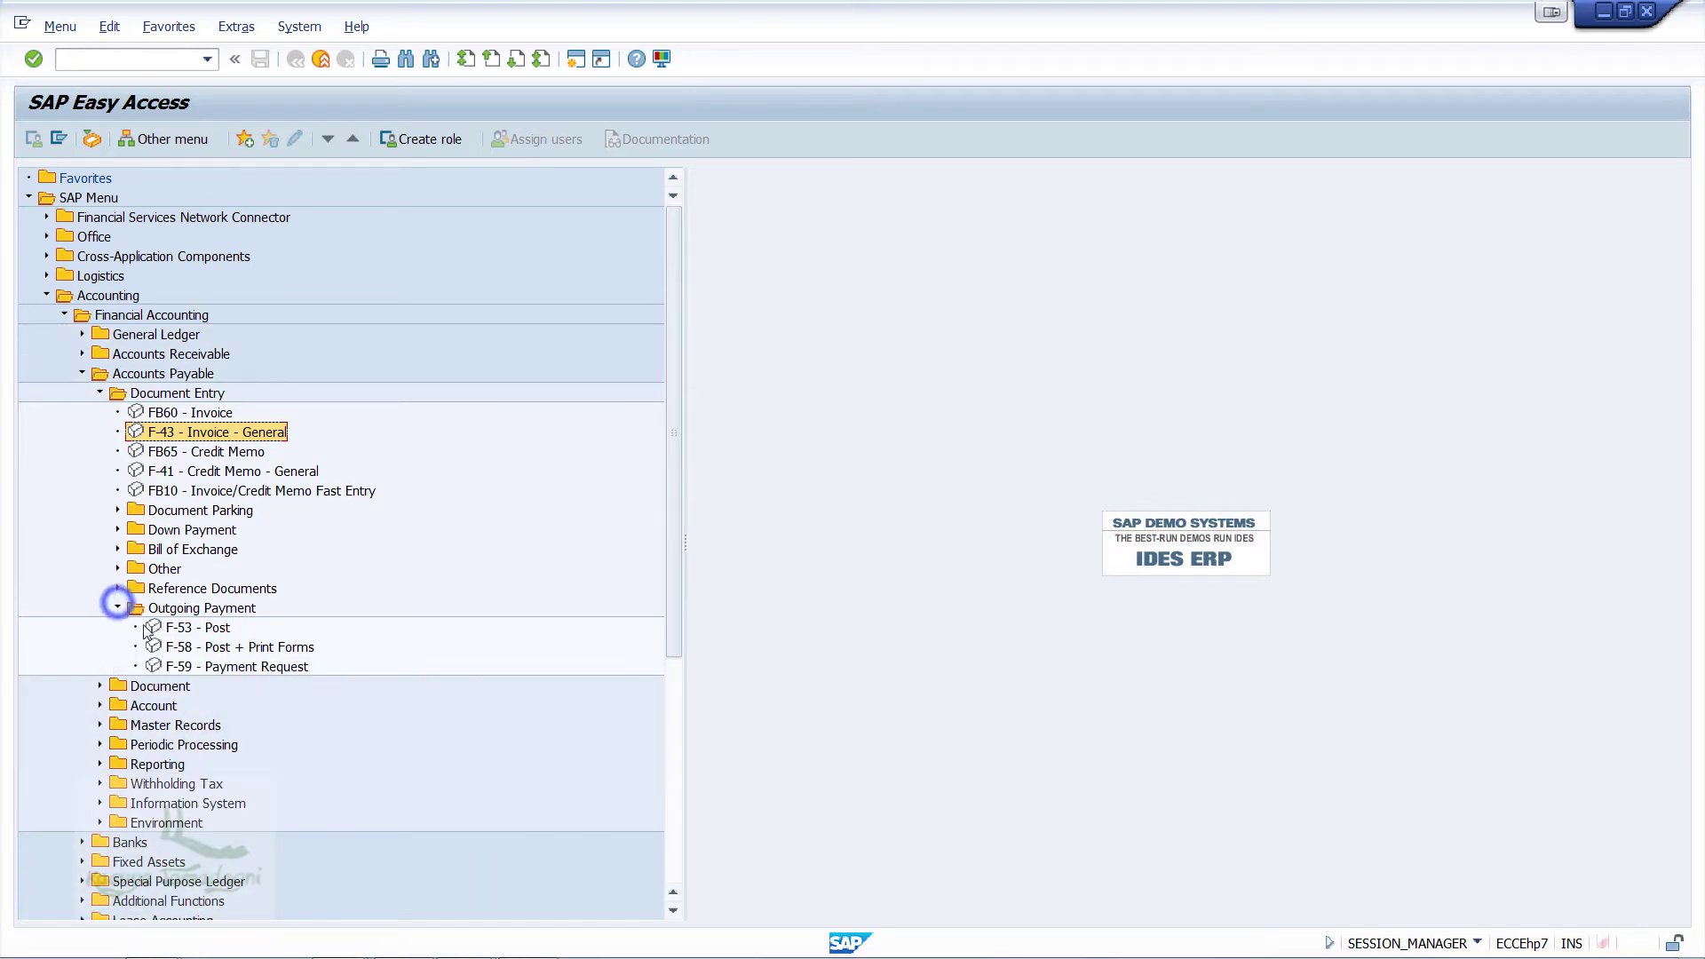
click(181, 629)
double_click(180, 629)
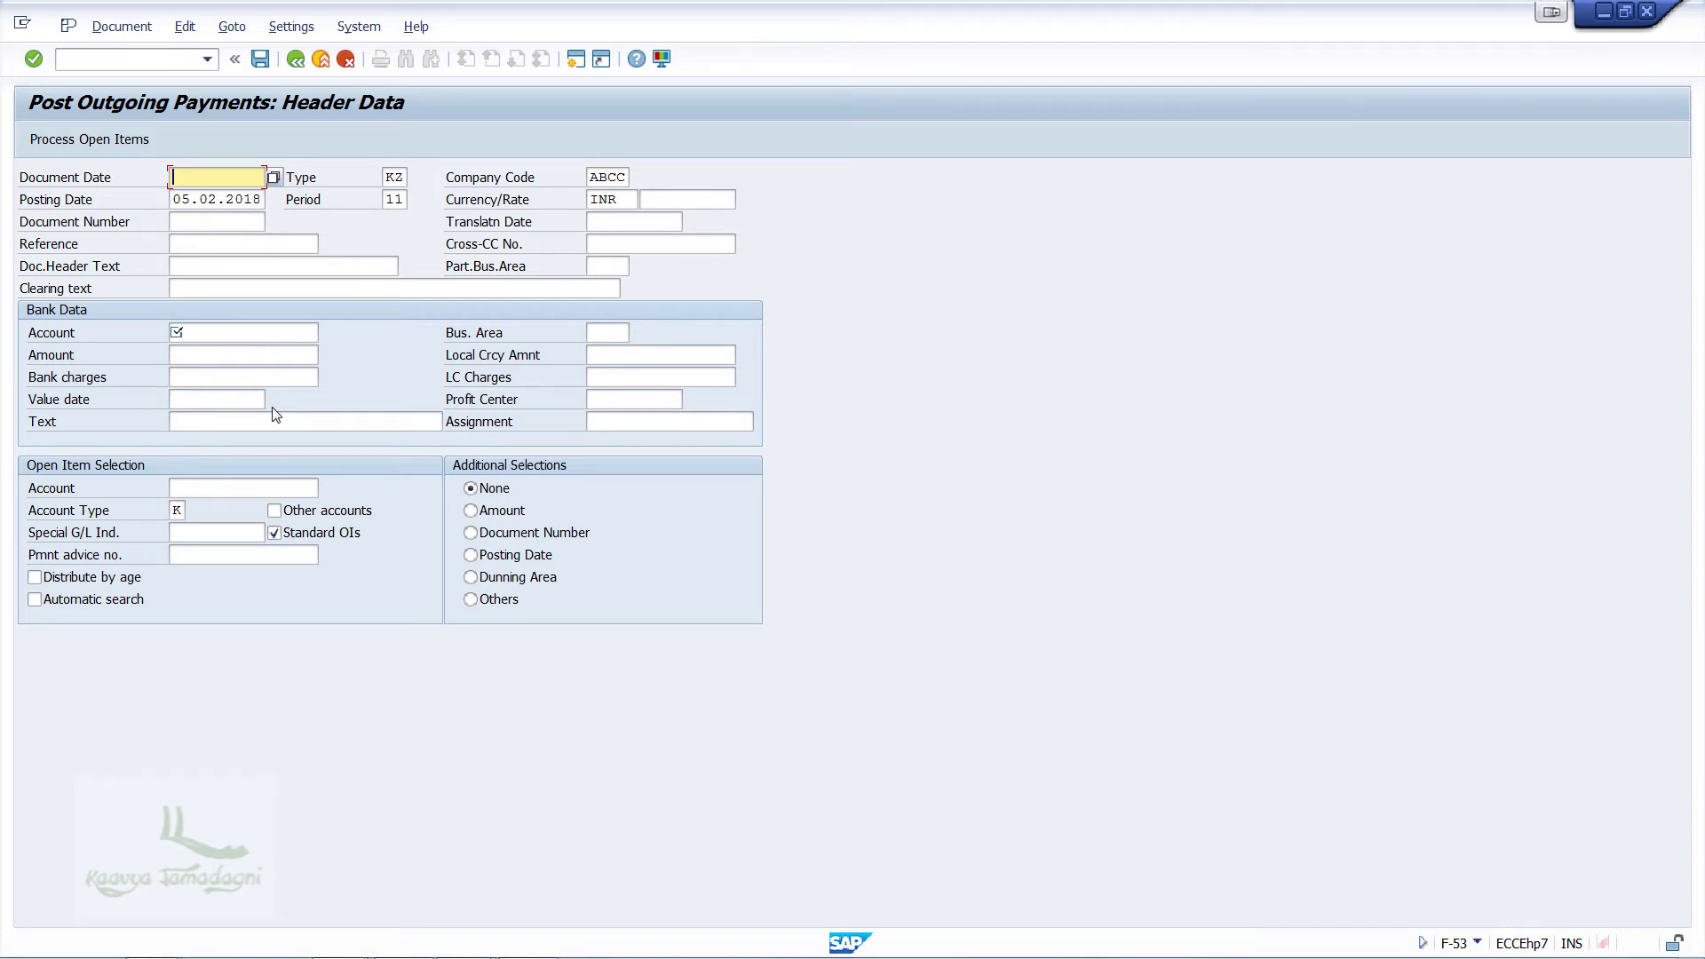
Step: Enter the payment with document date 05.02.2018, bank account 1, amount 10050 and bank charges 50
key(F4)
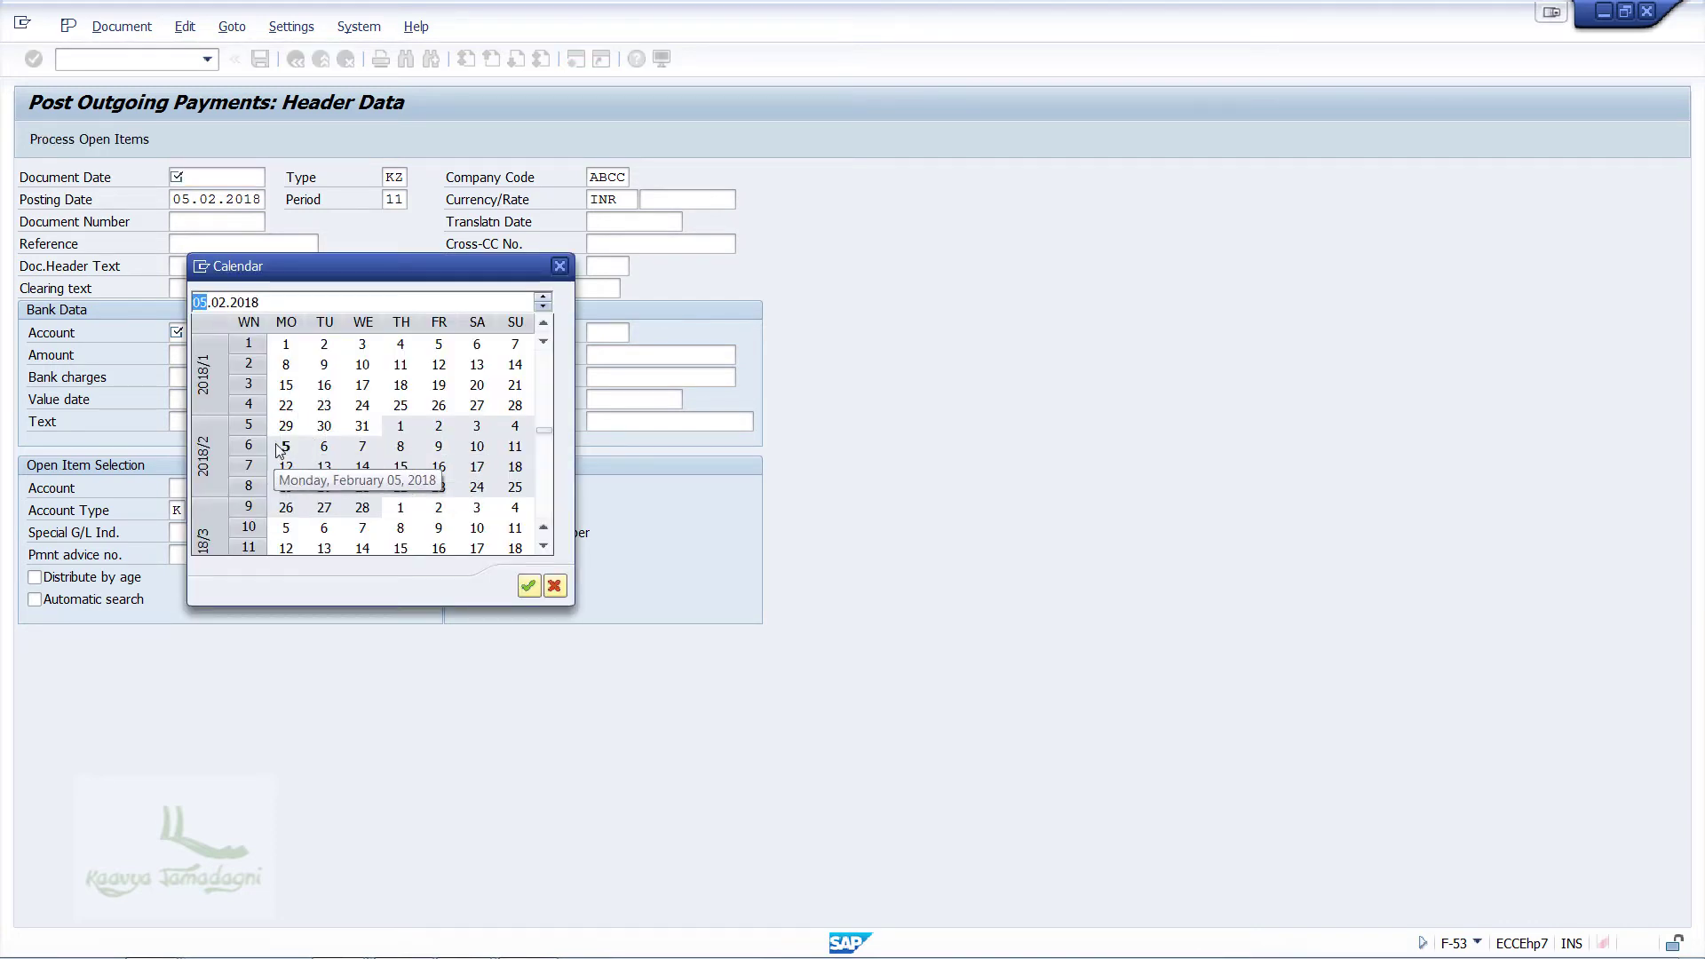
double_click(282, 445)
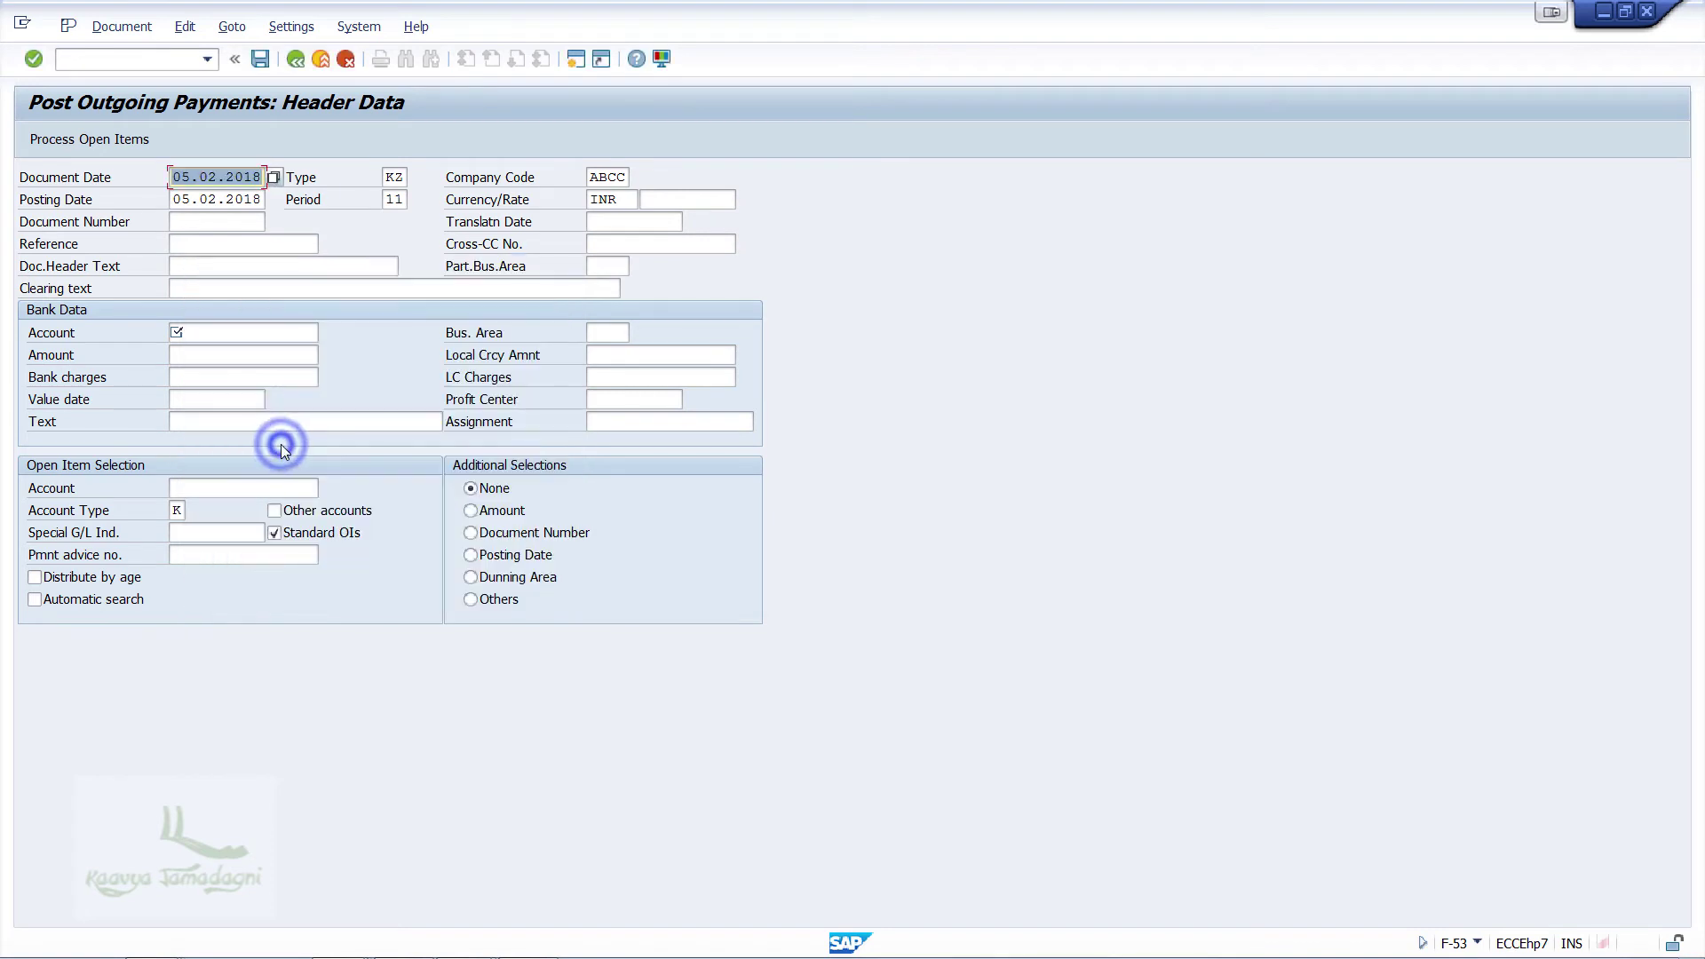
click(227, 338)
text(1)
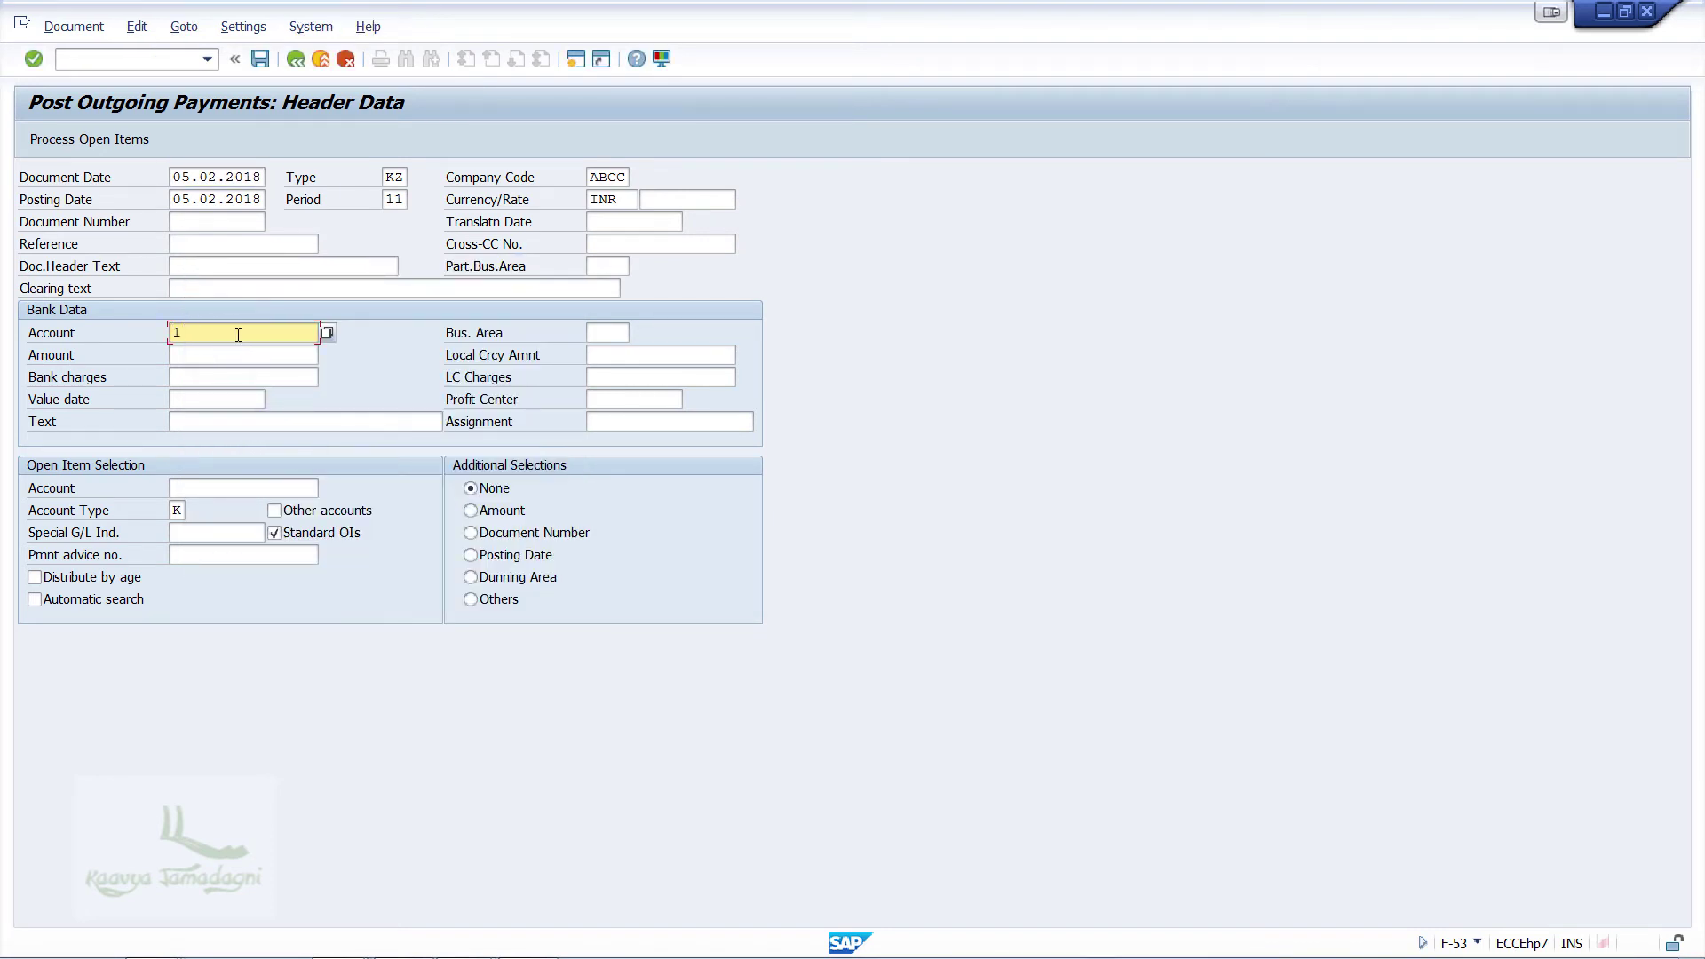
click(226, 350)
text(10050)
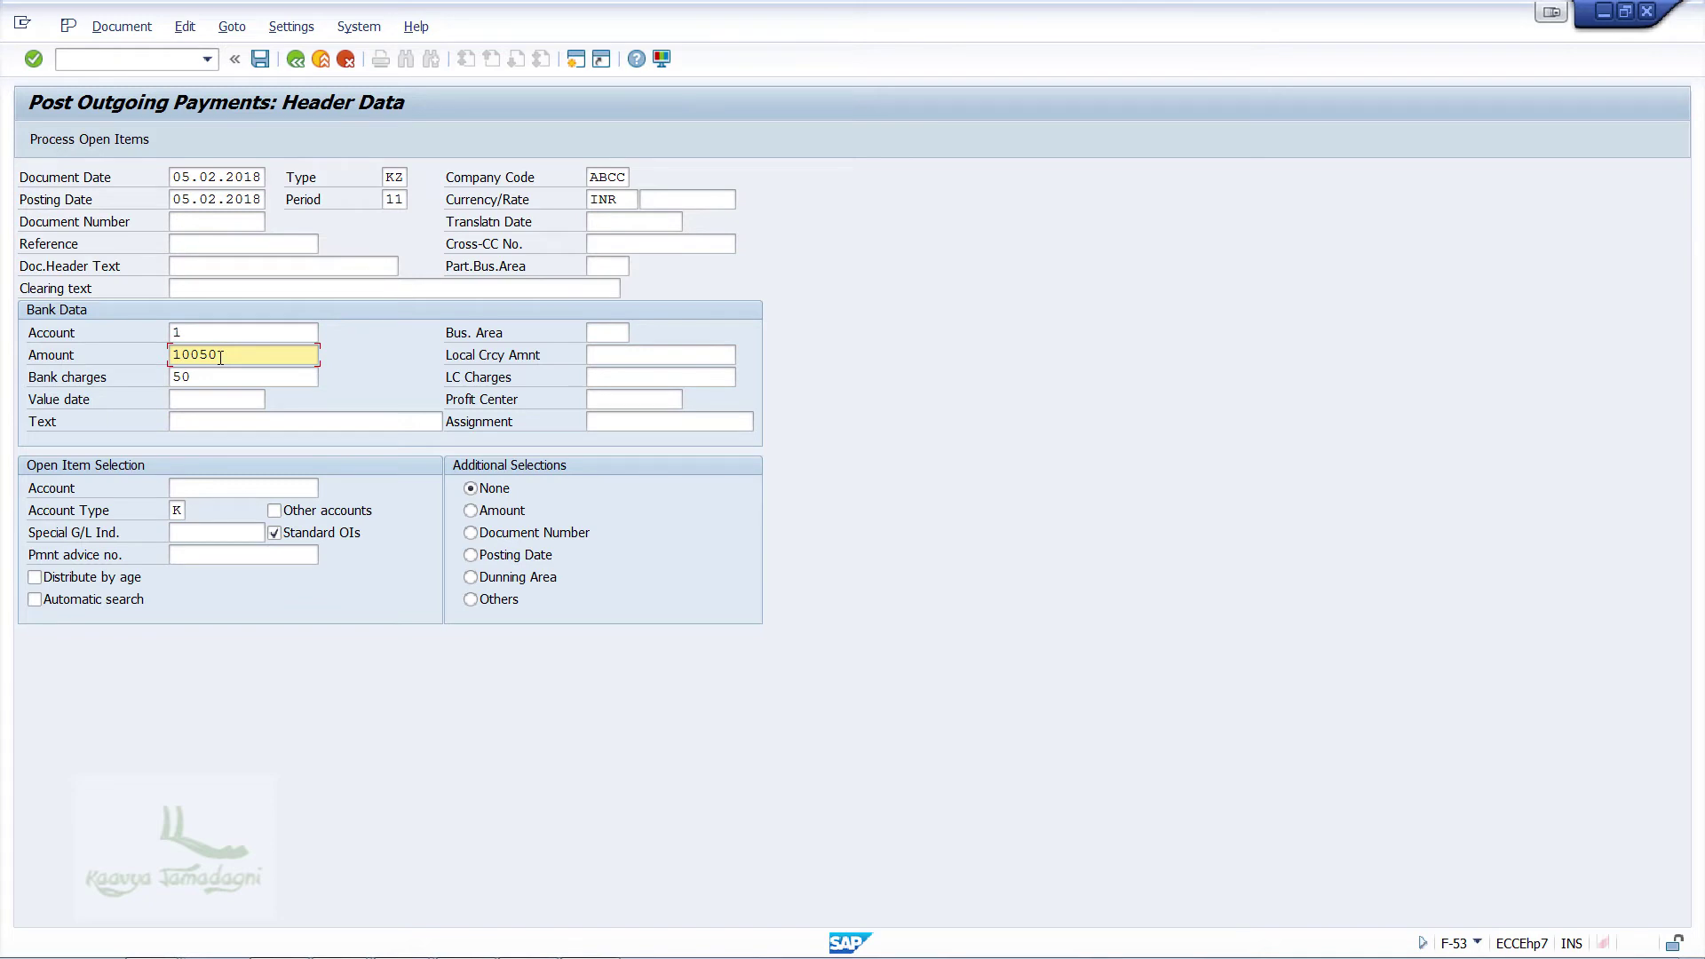
Step: Enter Airtel's vendor account in the open item selection and process its open items
click(218, 487)
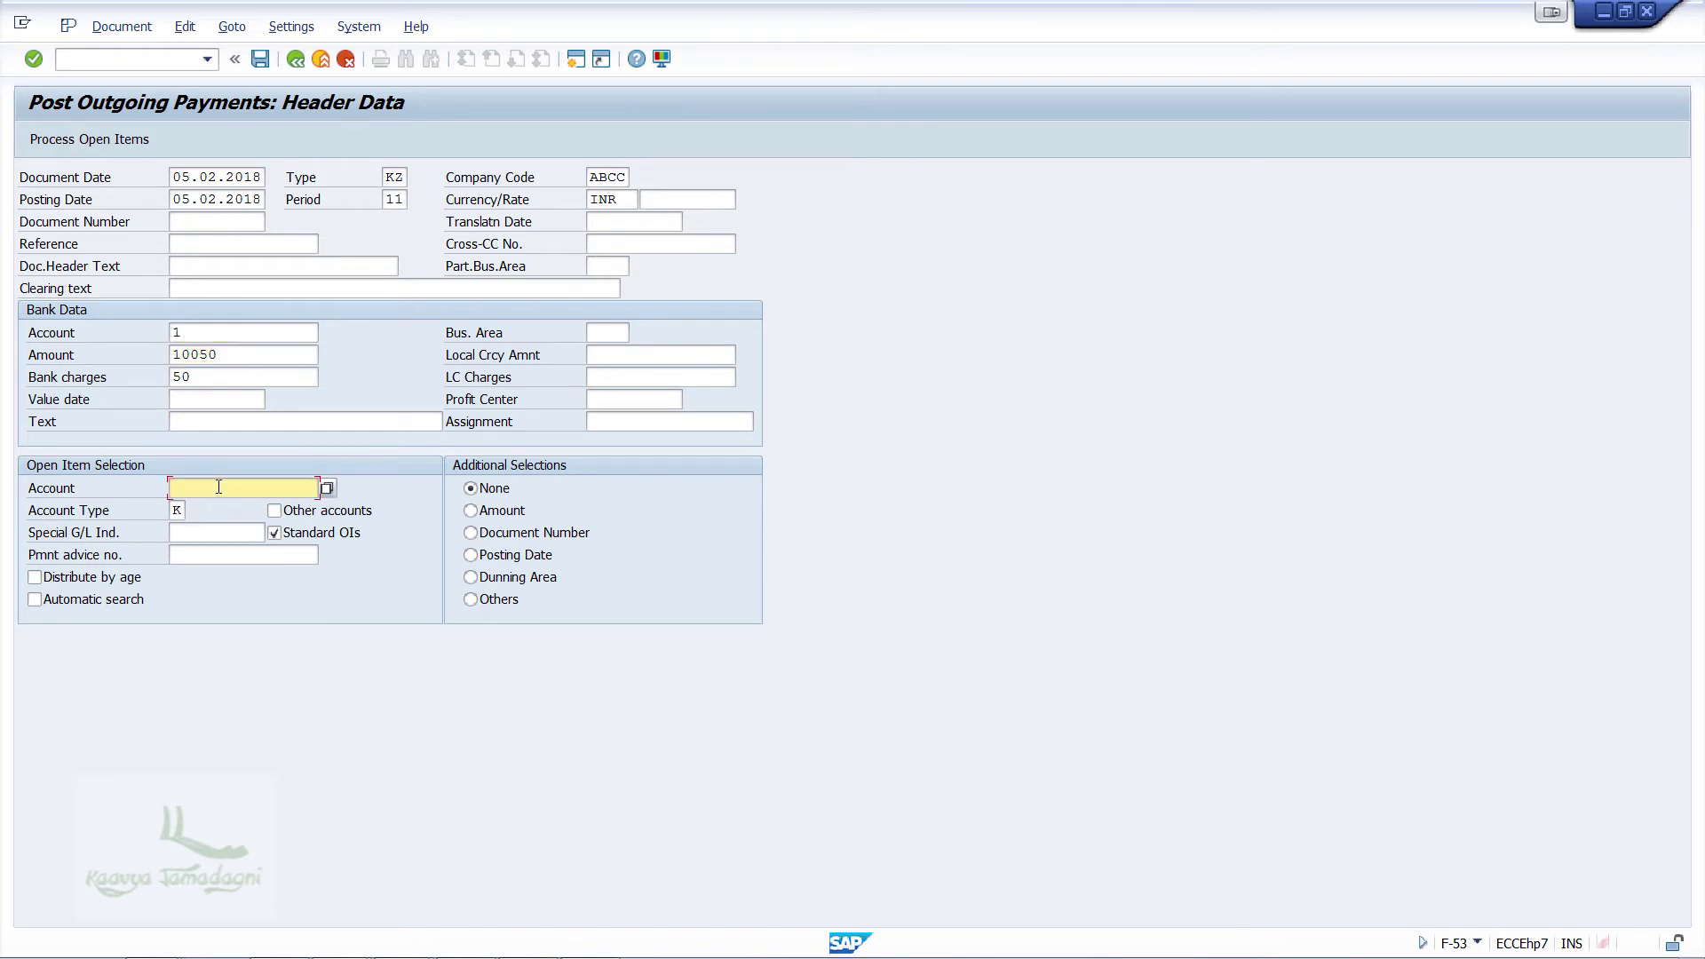
text(8000001)
key(Return)
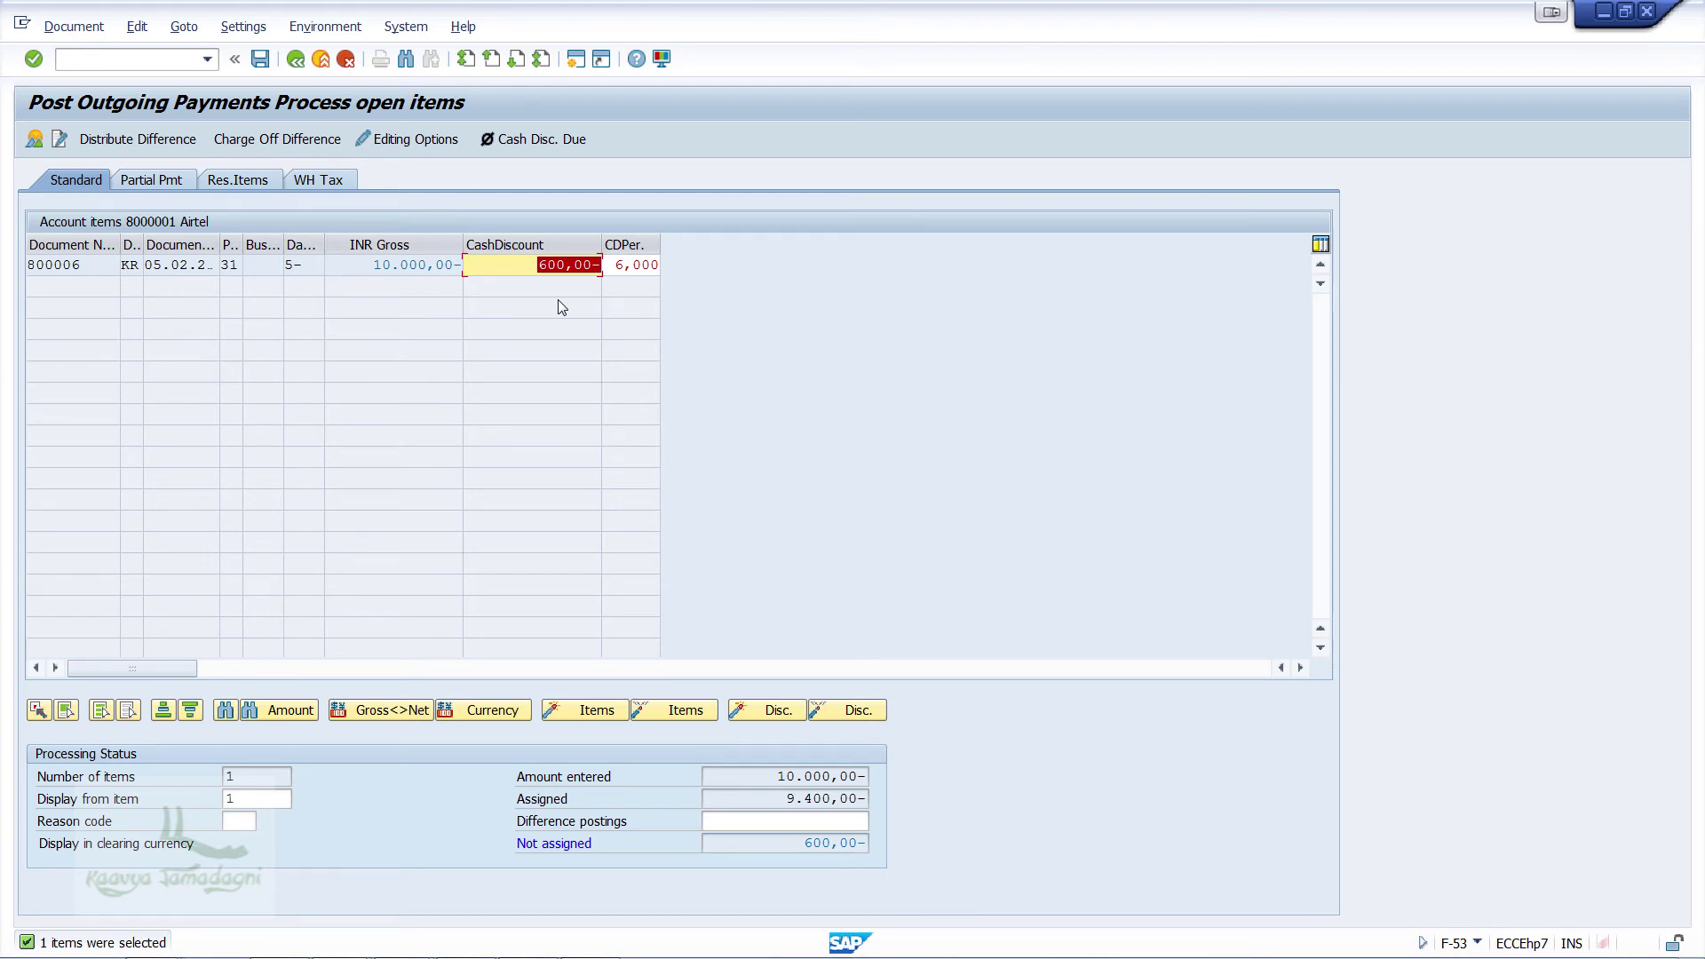
Step: Remove the cash discount from the open vendor invoice and simulate the payment document
key(Return)
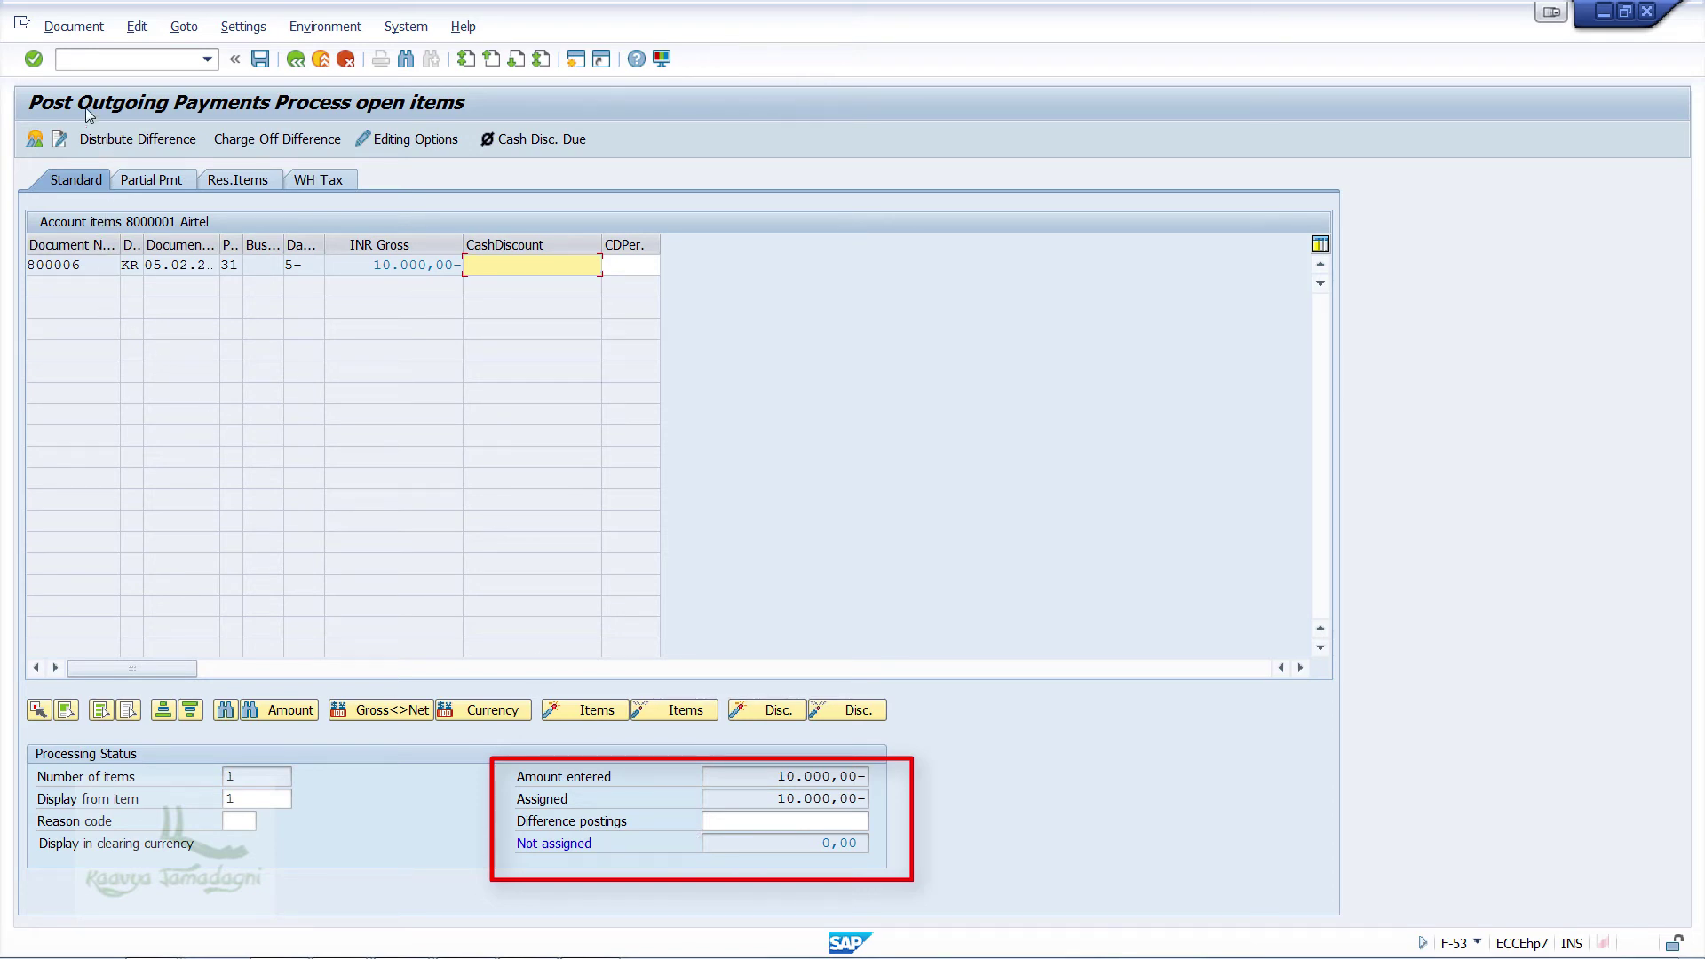
click(74, 27)
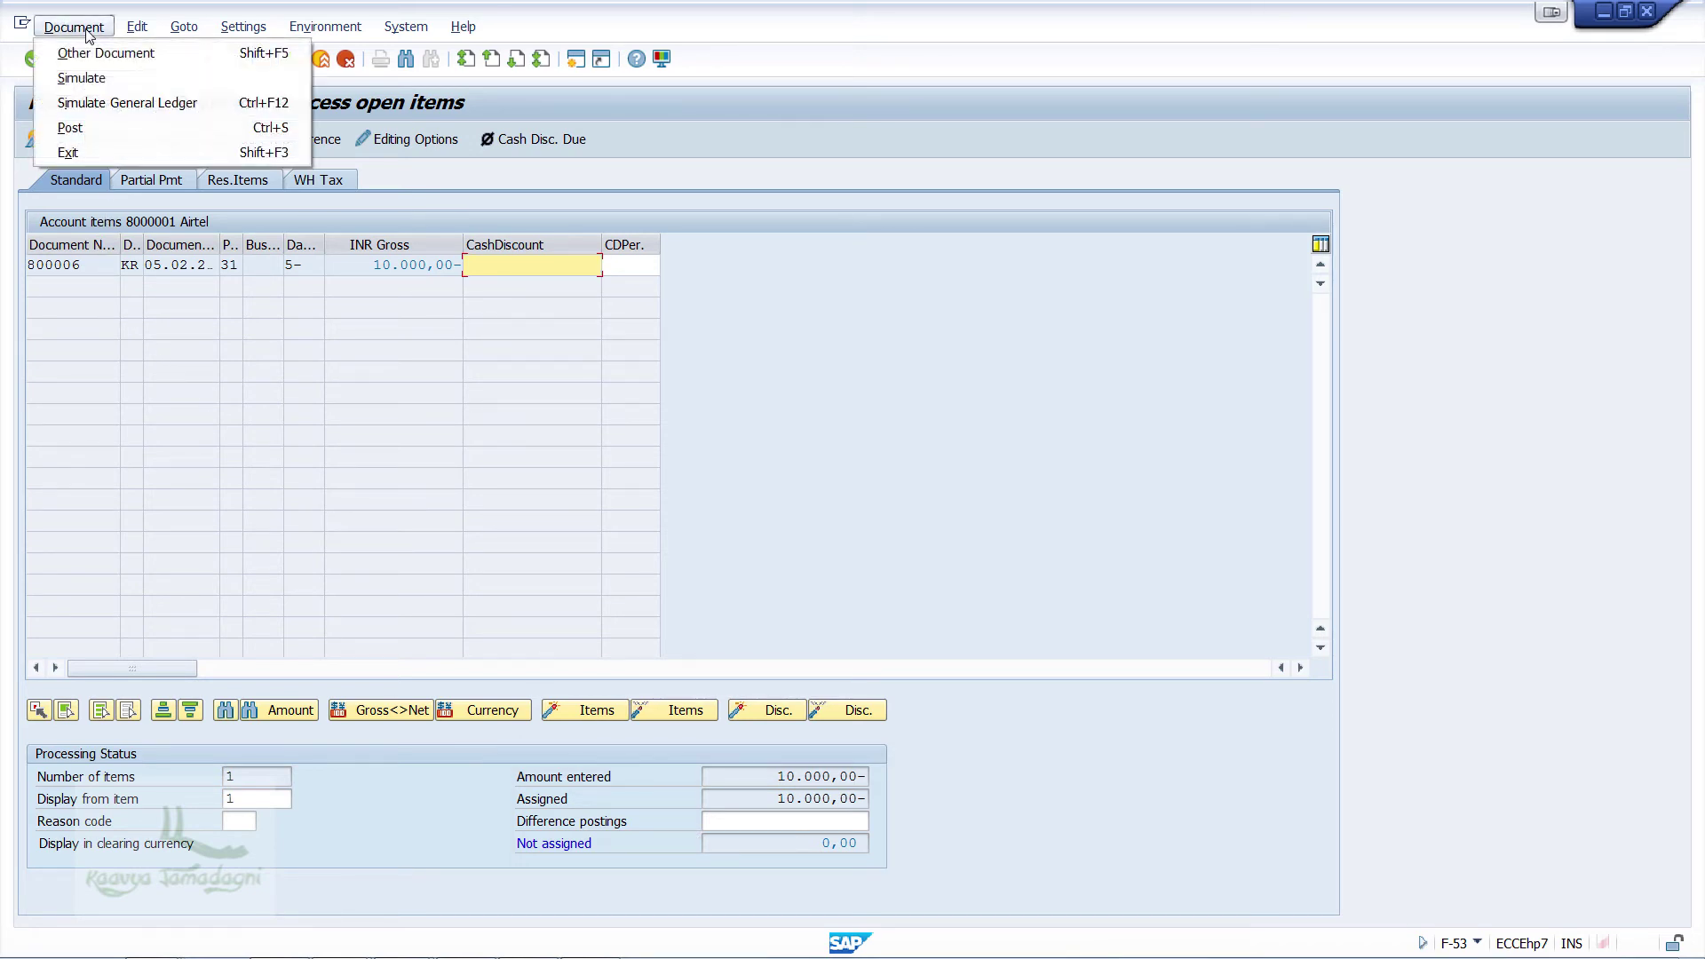
click(83, 80)
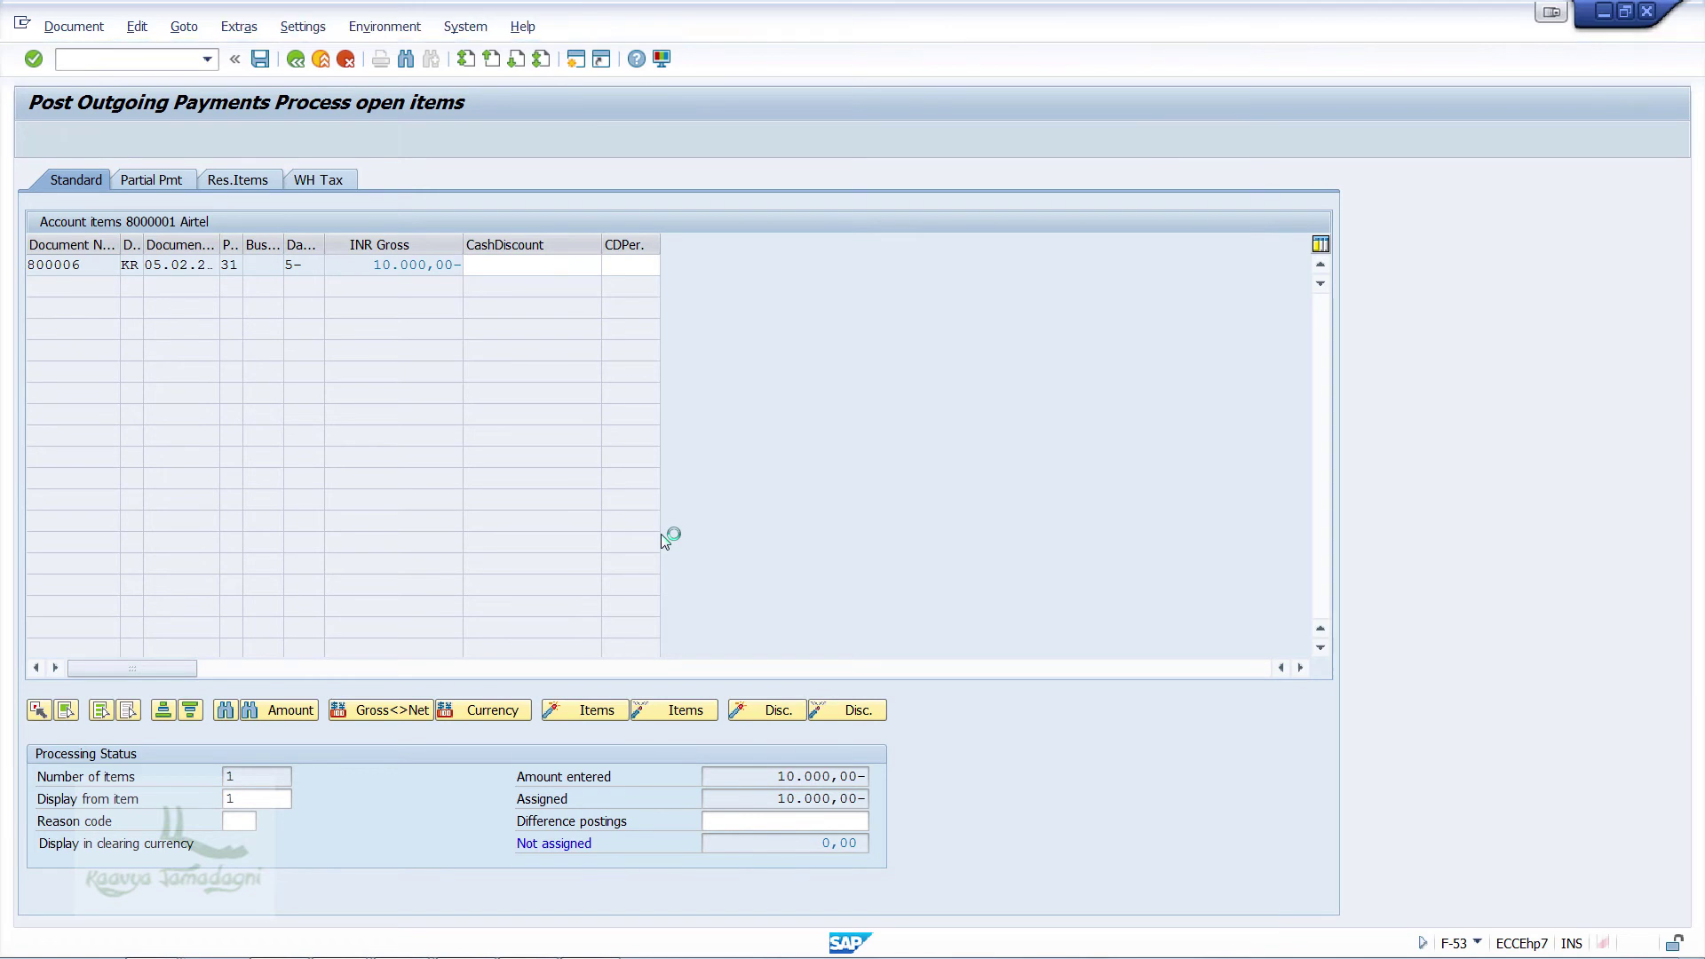
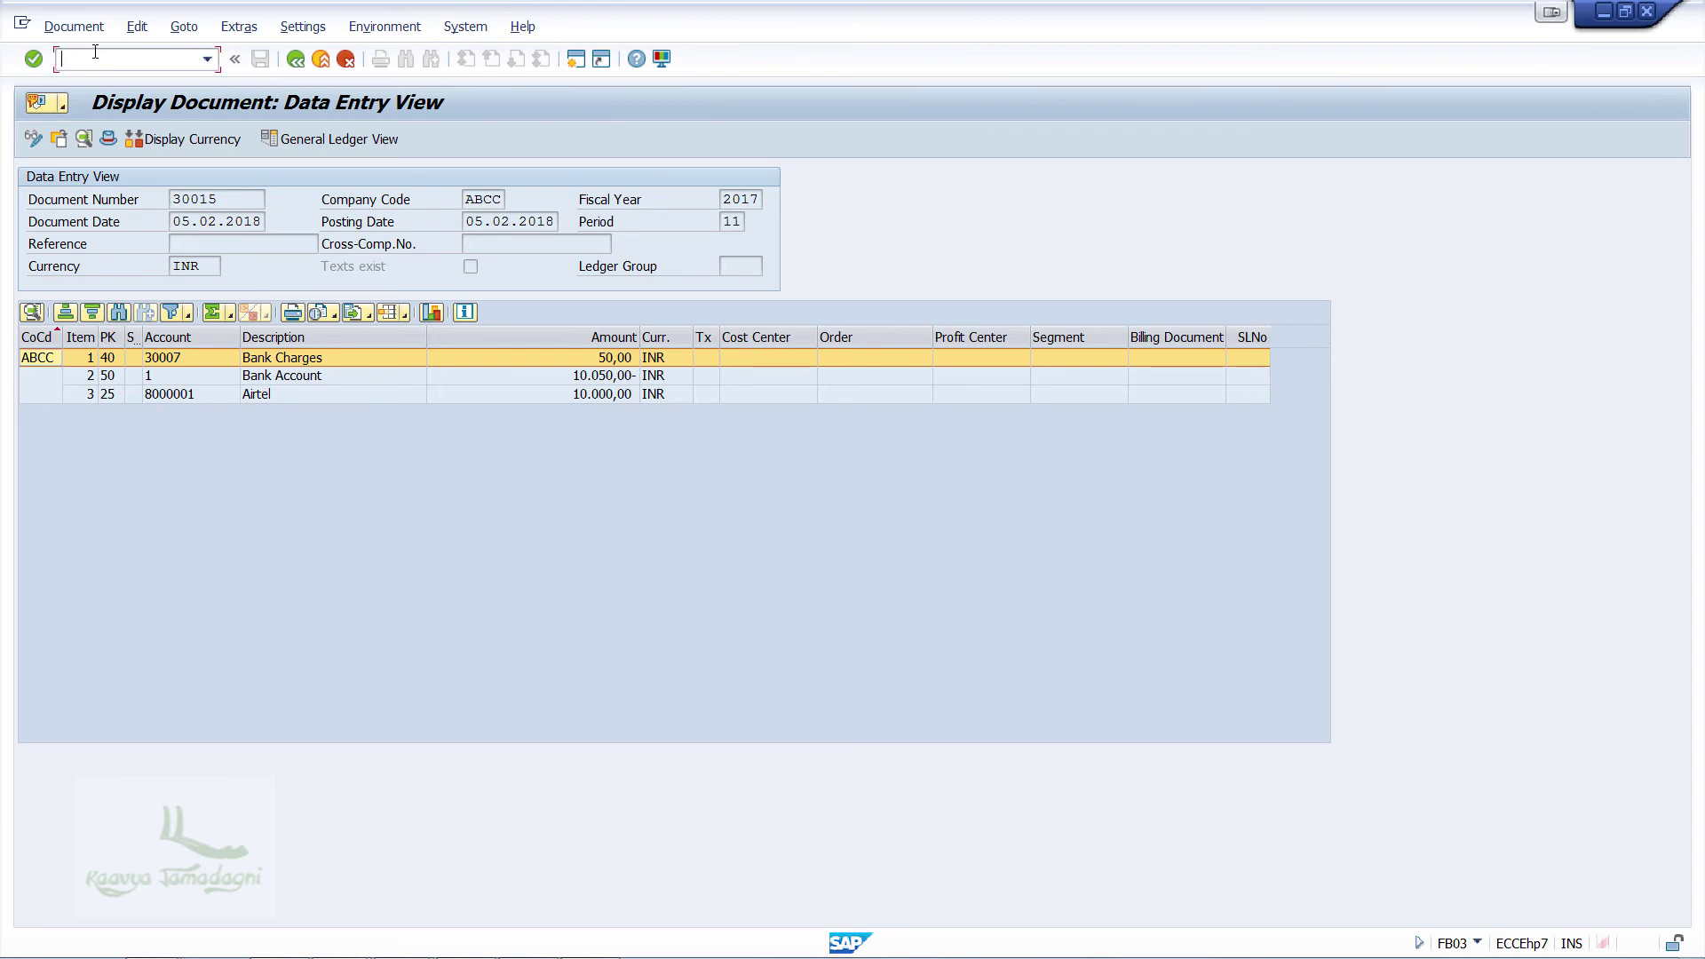
Step: Open the G/L Account Line Item Display (FBL3N) and add 30007 Bank Charges to the multiple selection of G/L accounts
text(/nfs10n)
key(Return)
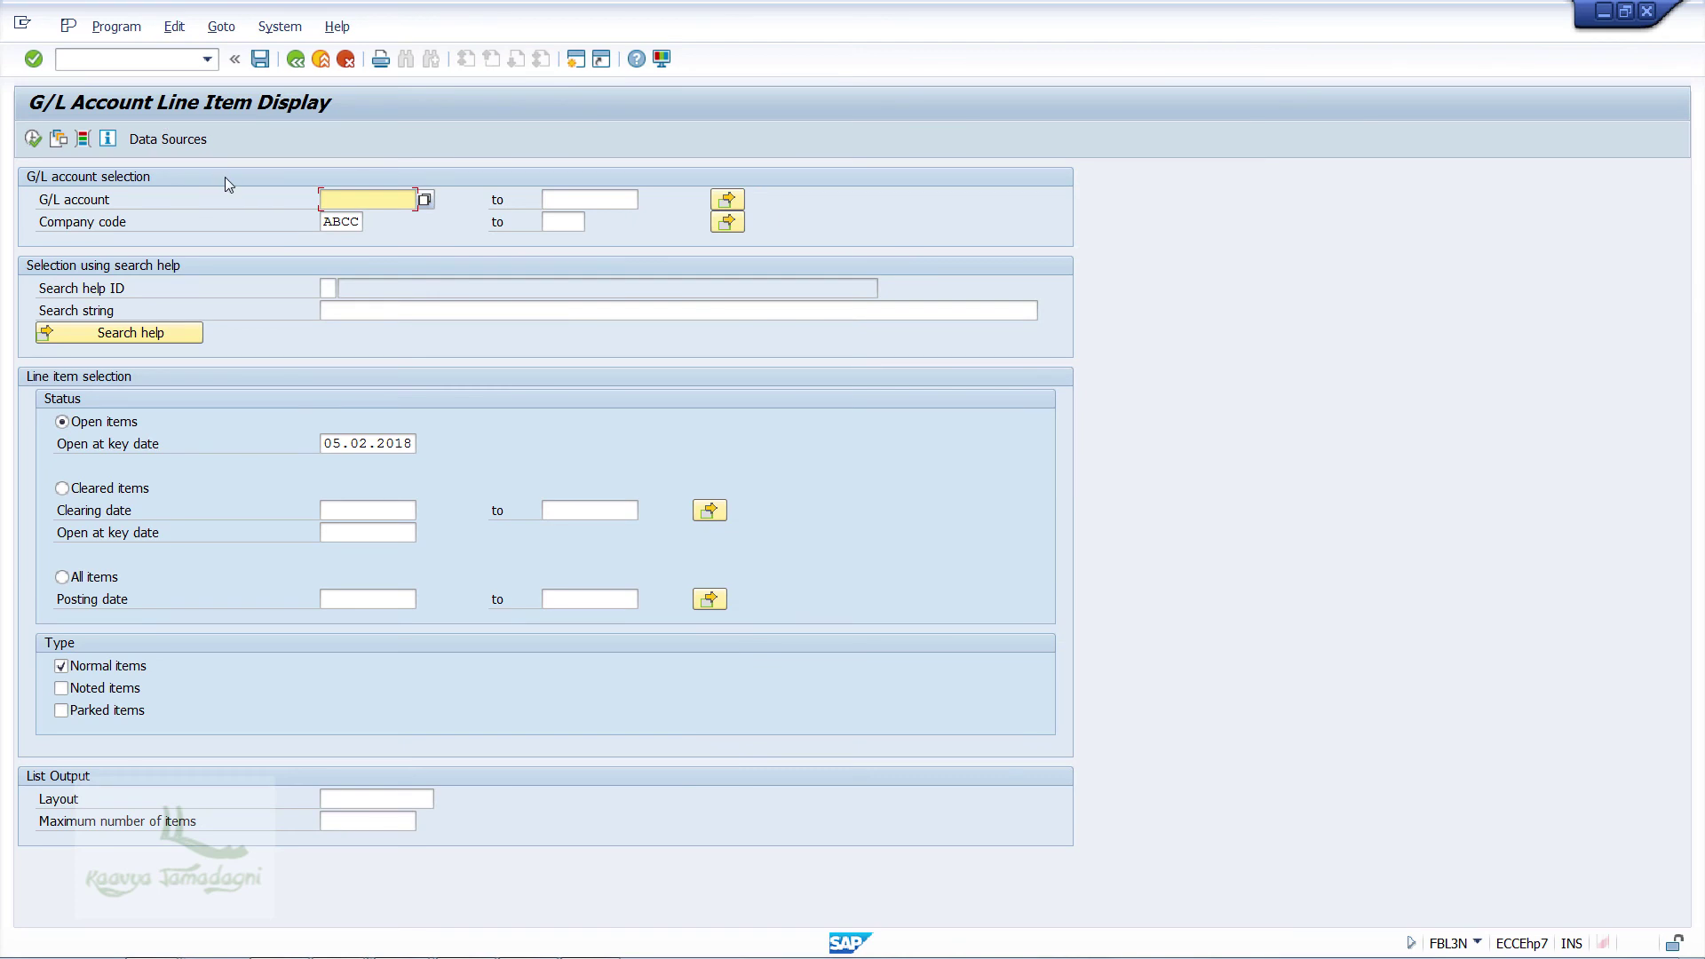
key(F4)
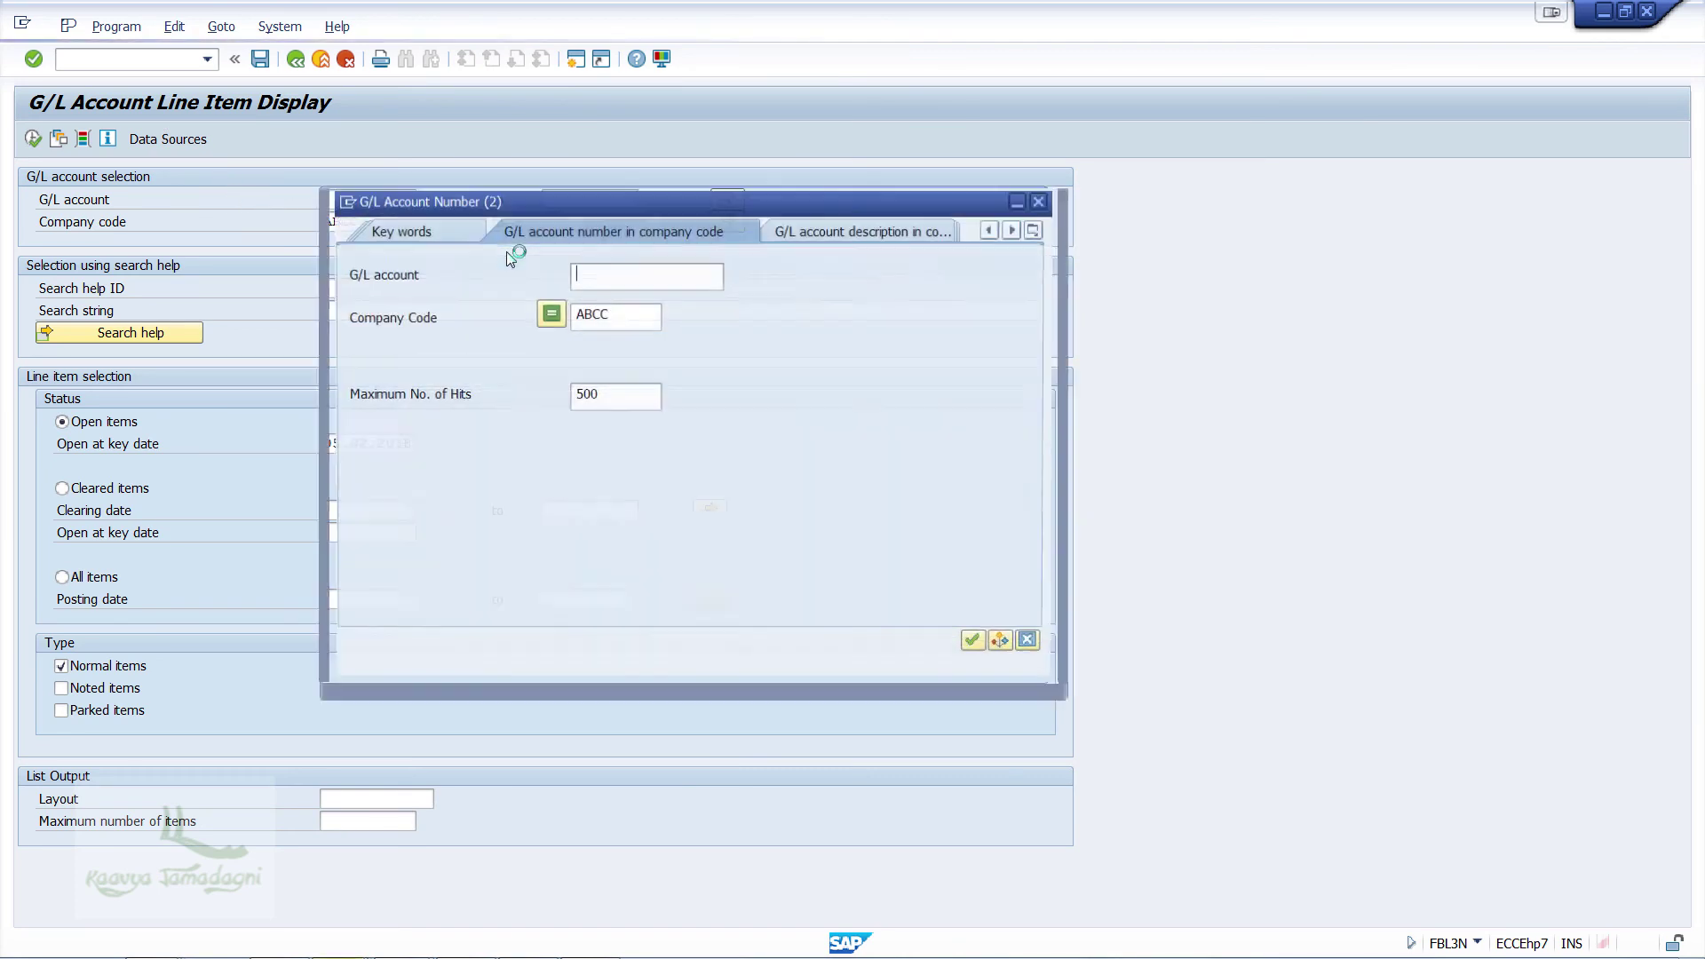
key(Escape)
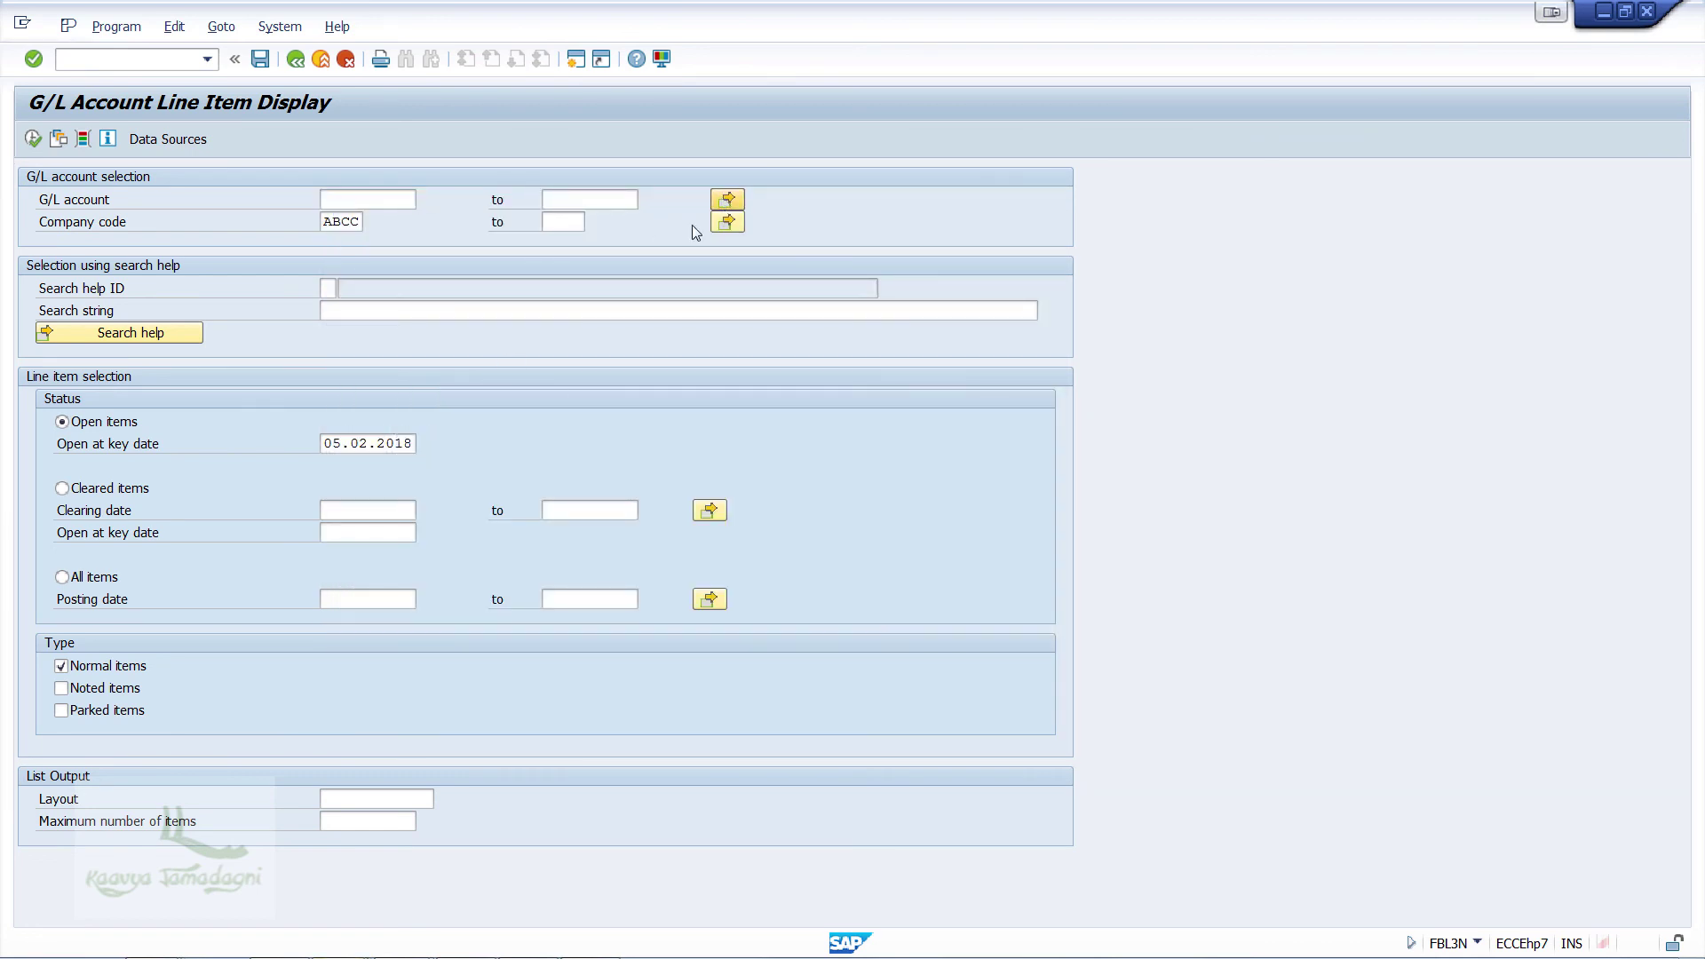
click(727, 199)
key(F4)
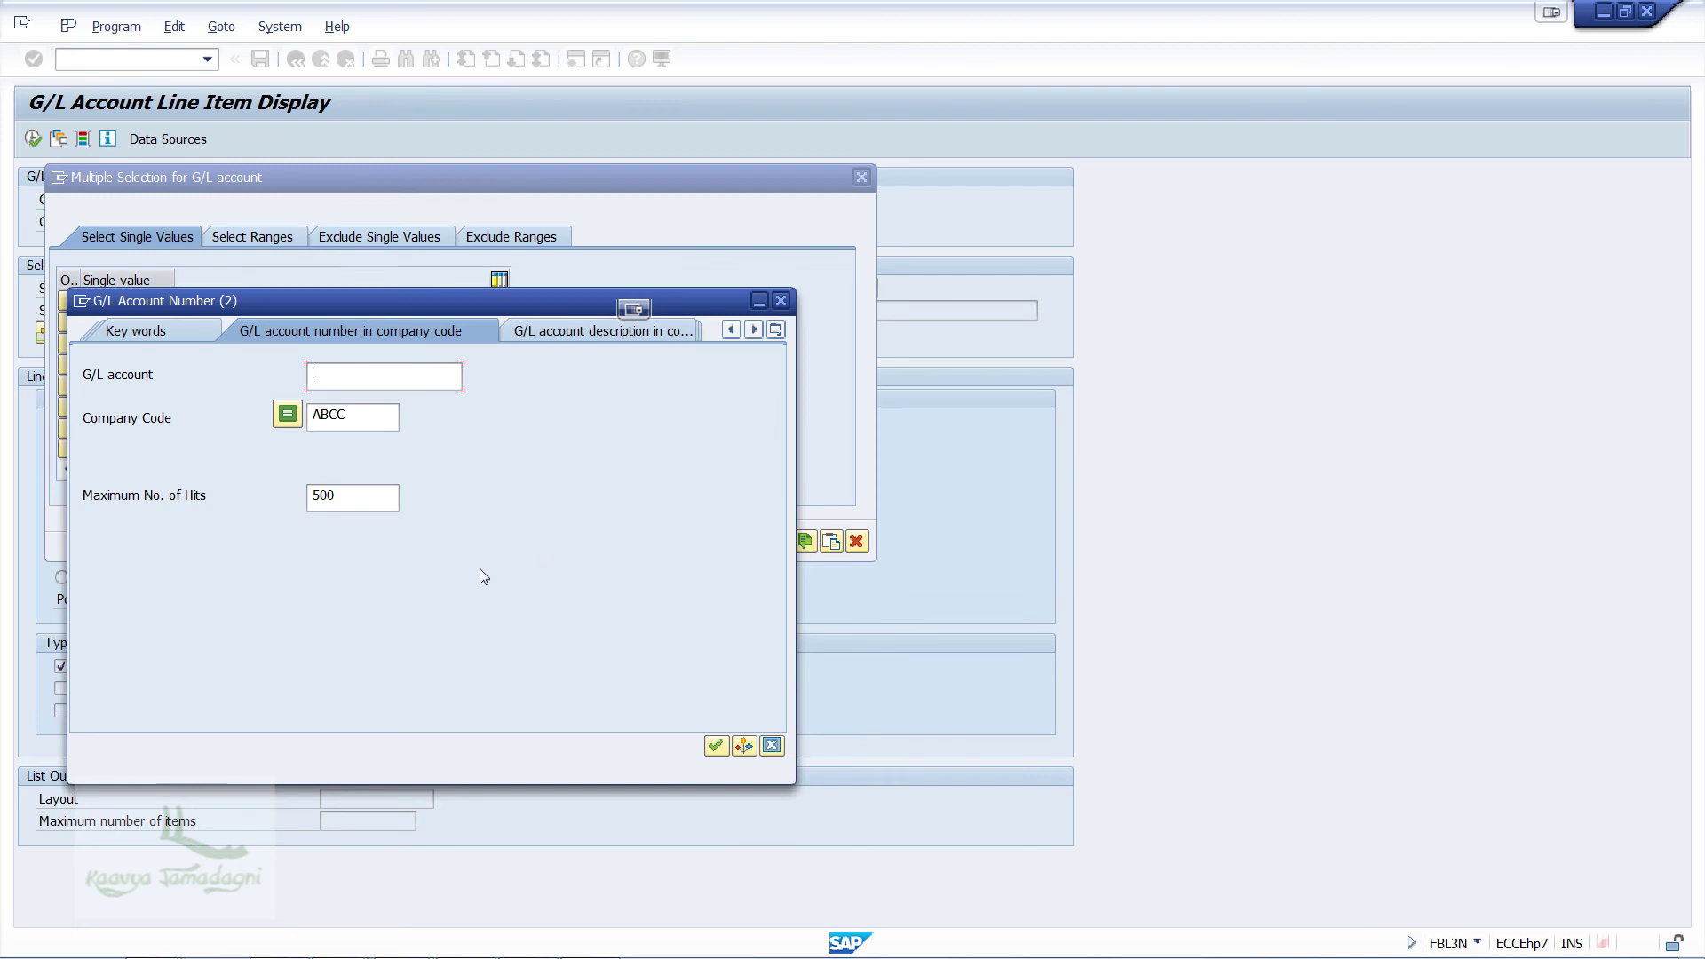
key(Return)
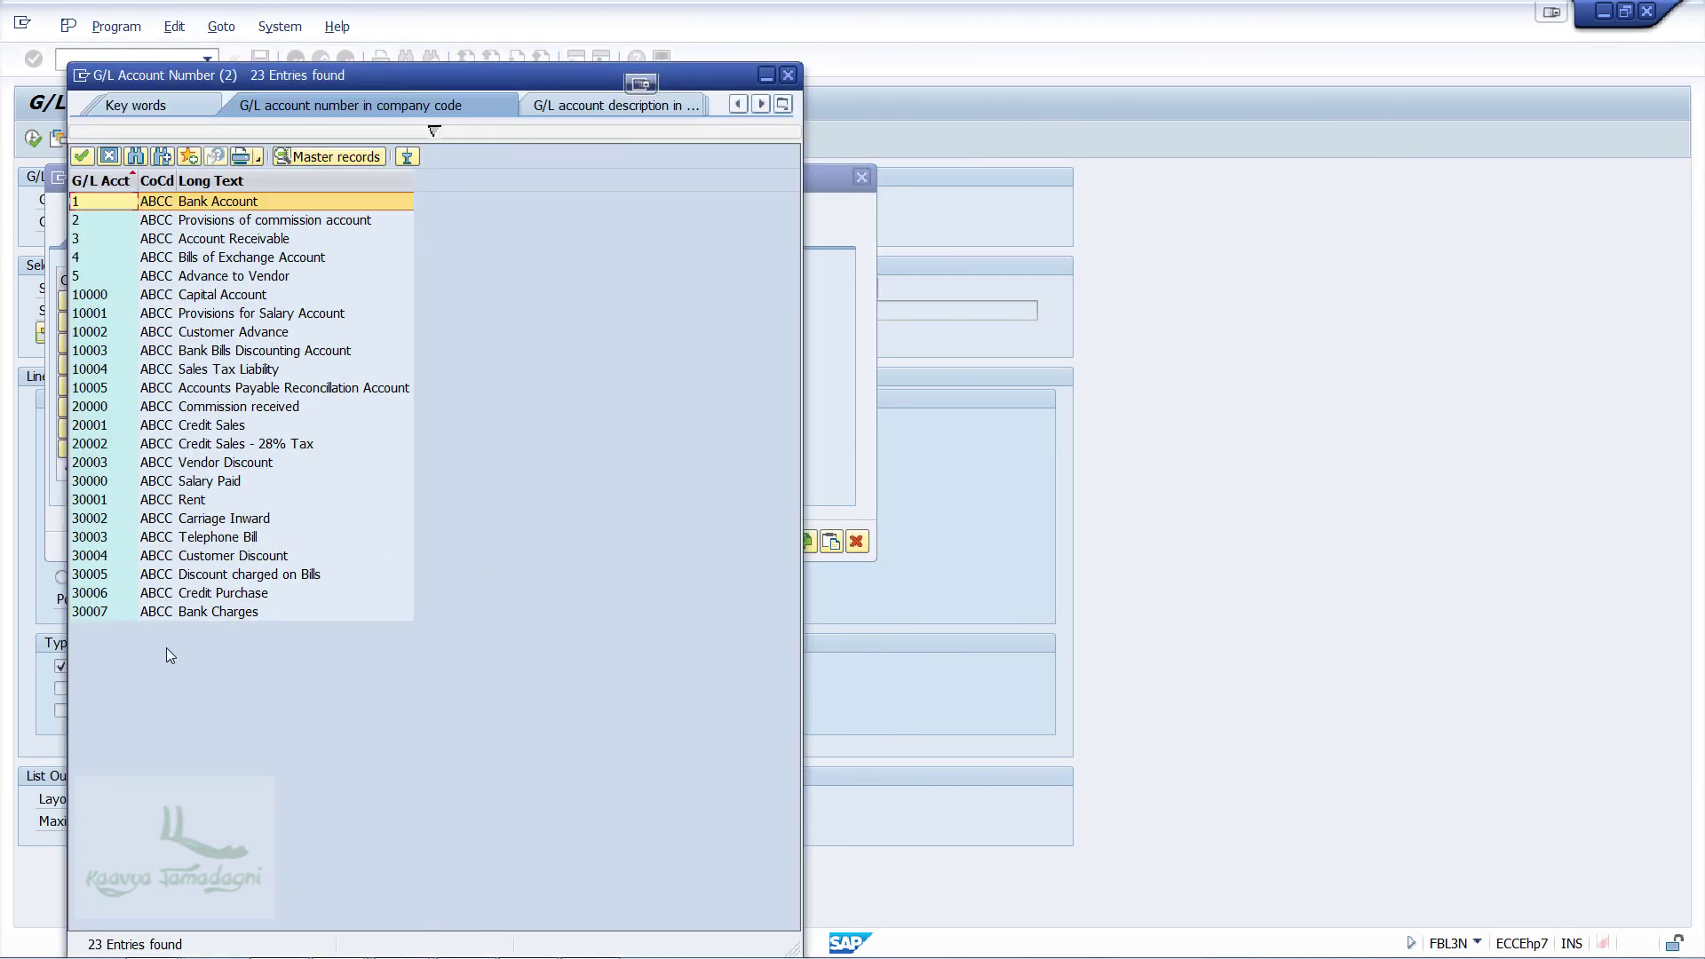
double_click(213, 611)
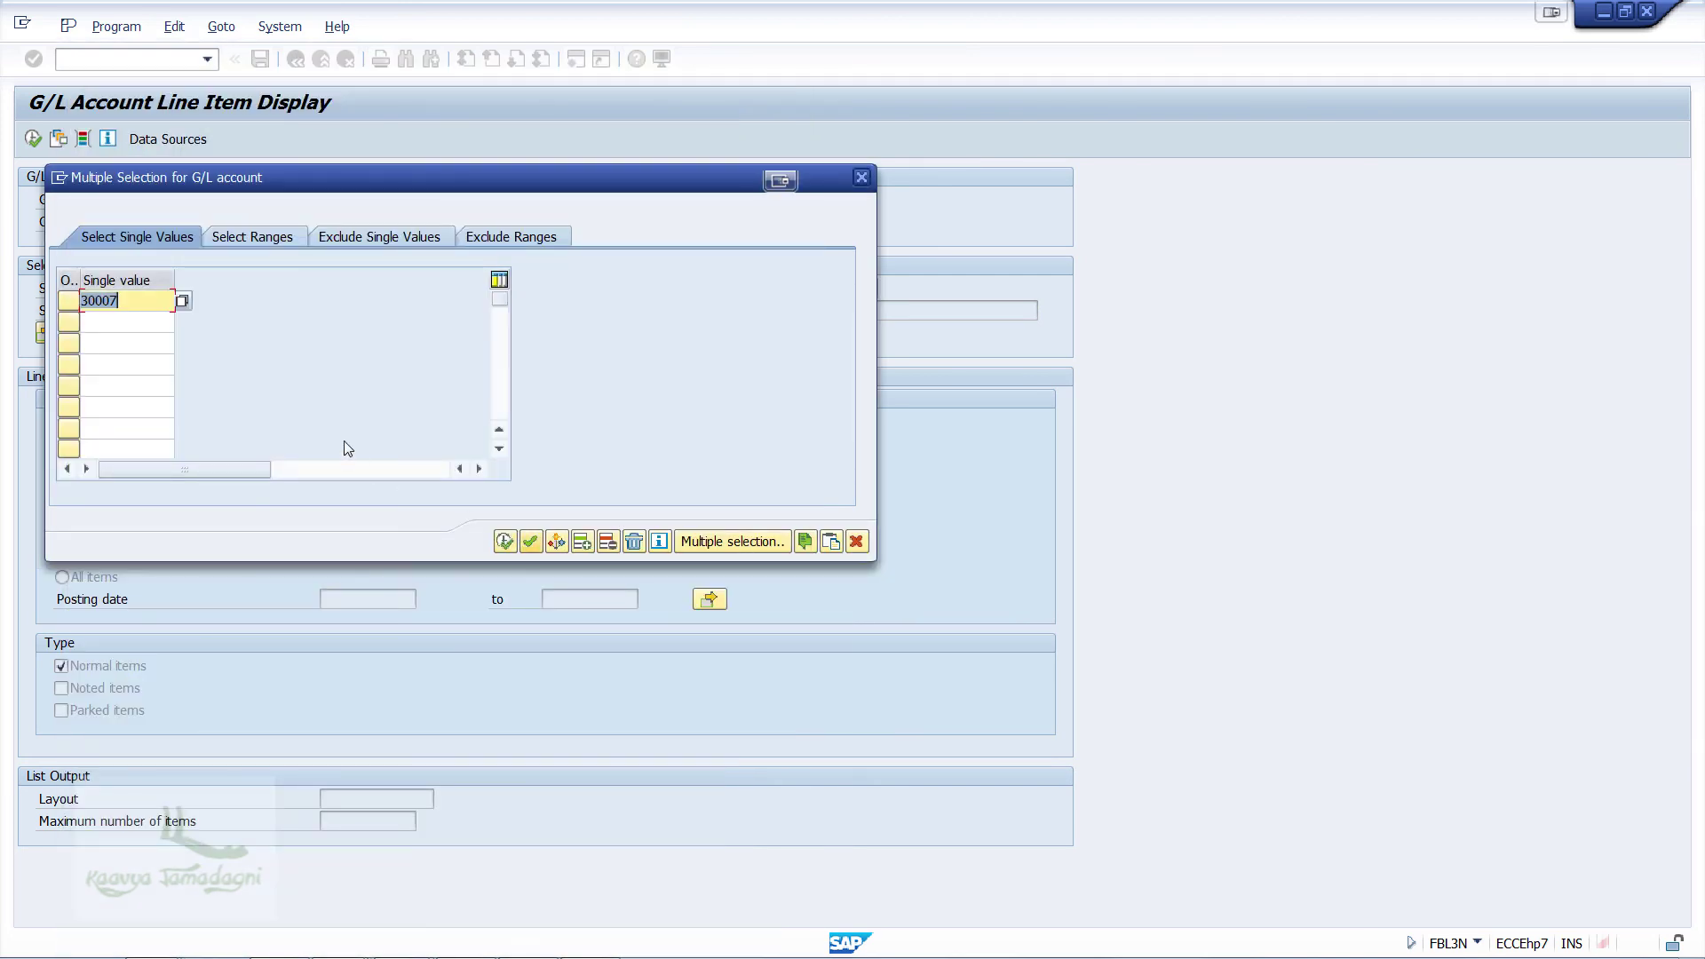
Step: Add 10005 Accounts Payable Reconciliation Account as the second single value and apply the G/L account selection
click(122, 331)
key(F4)
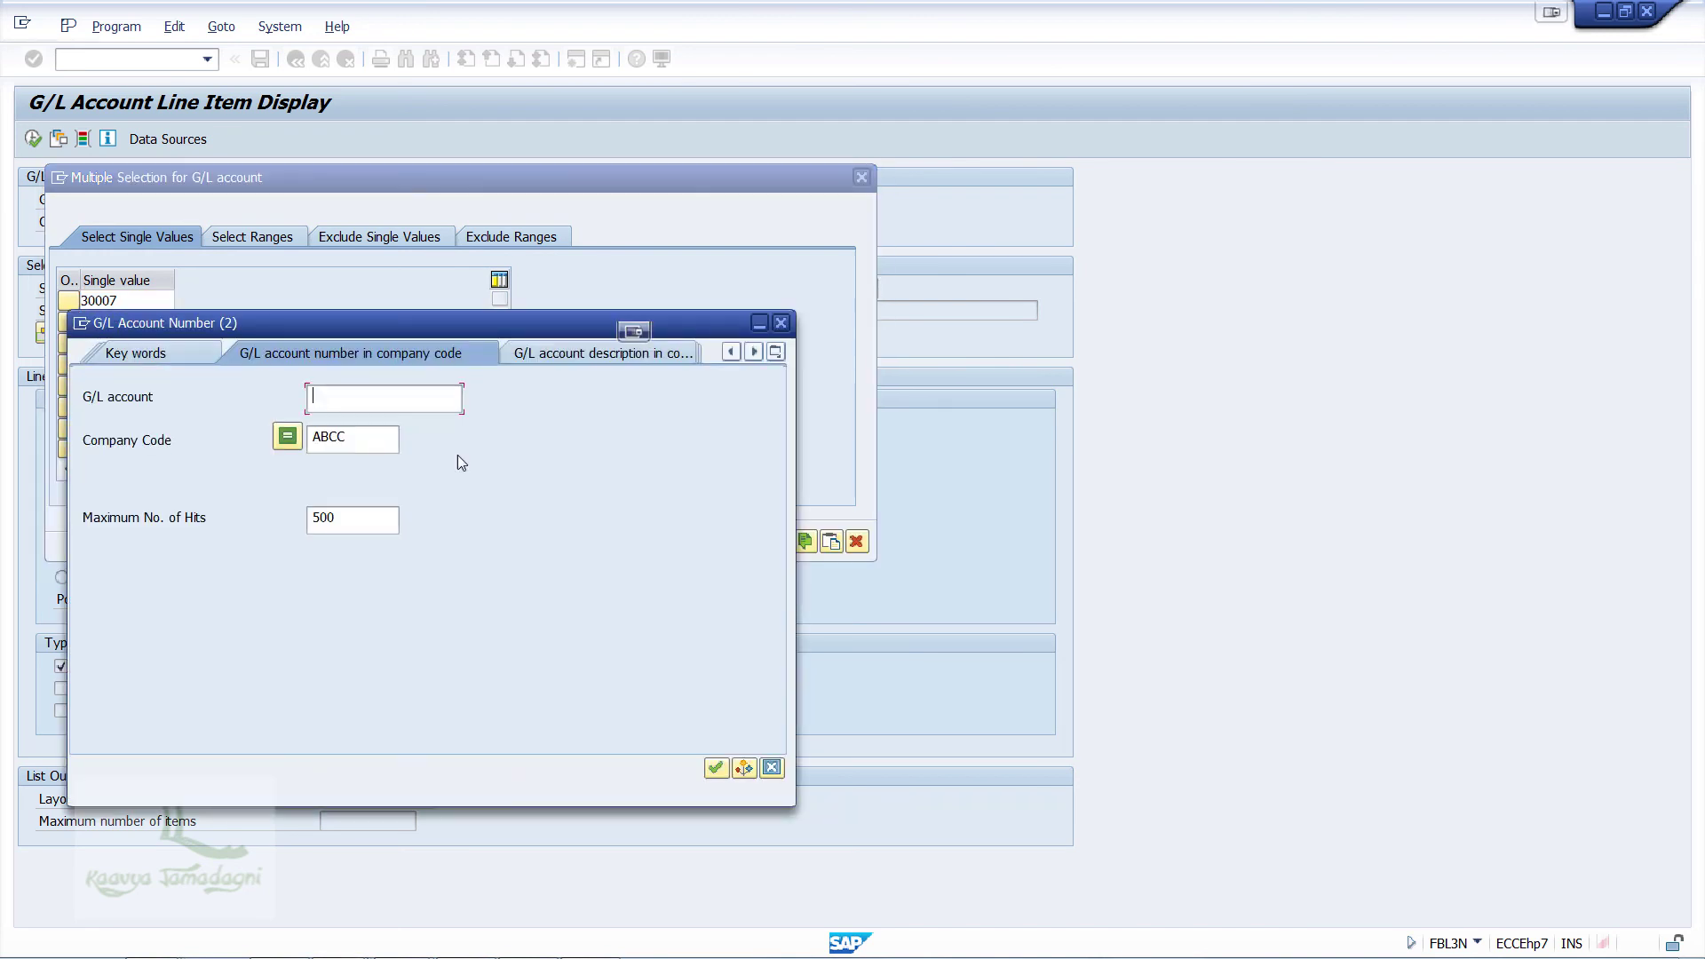
click(716, 767)
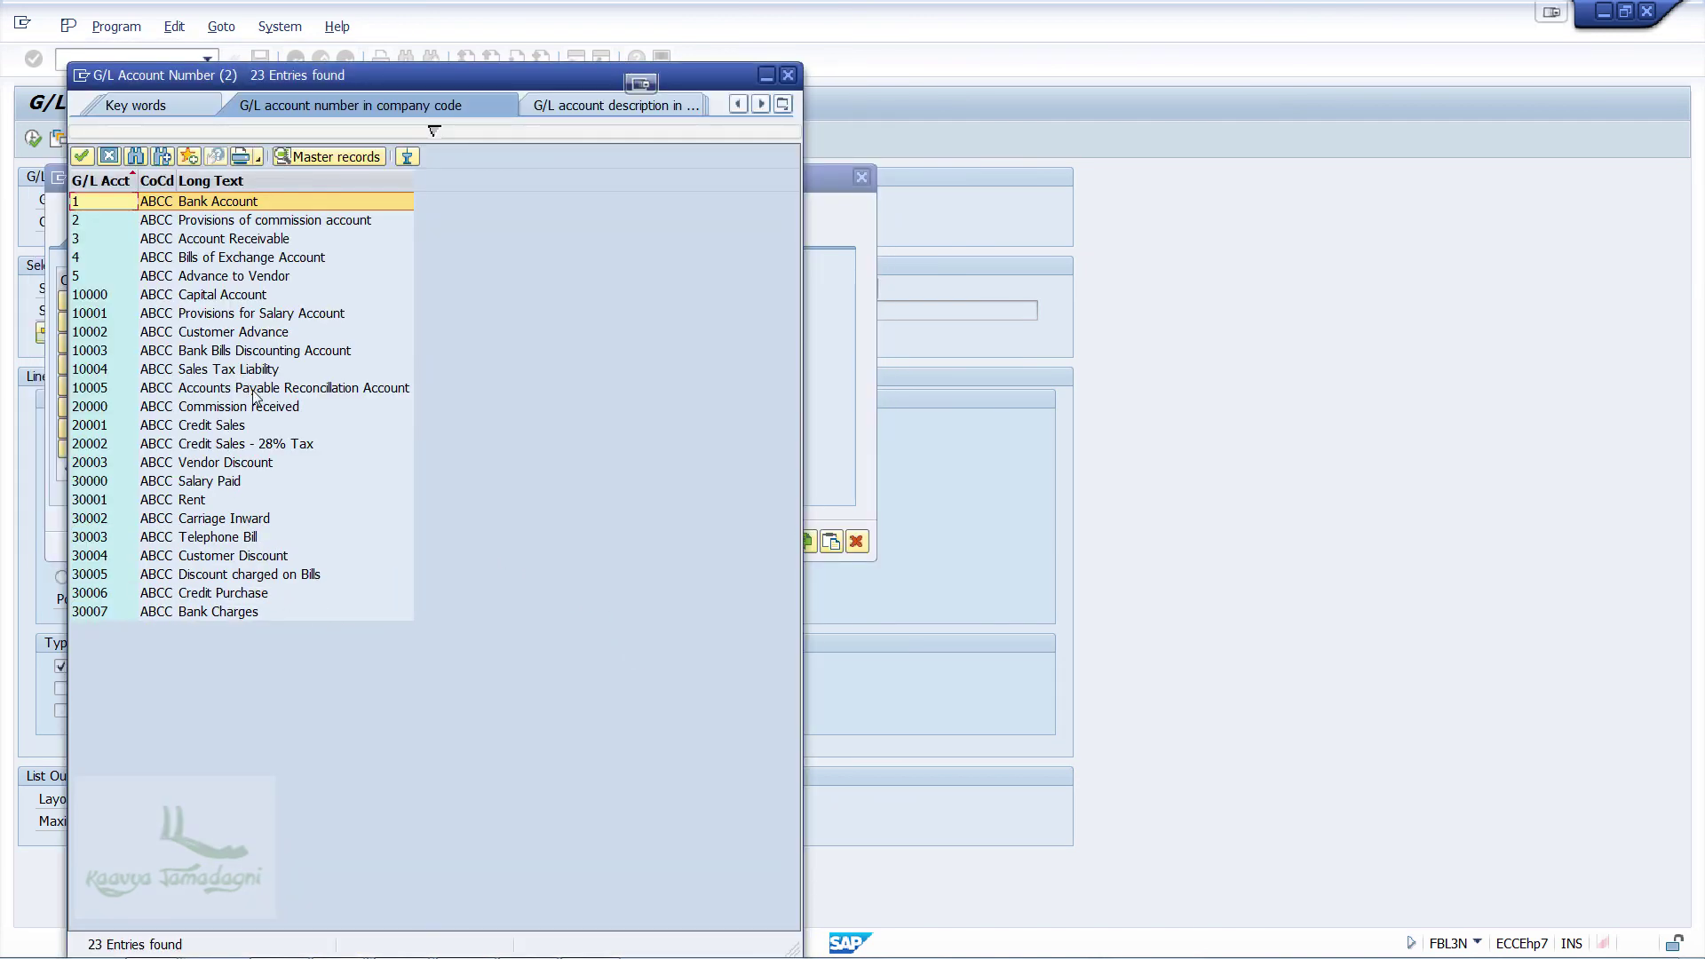
click(252, 391)
double_click(252, 390)
key(F8)
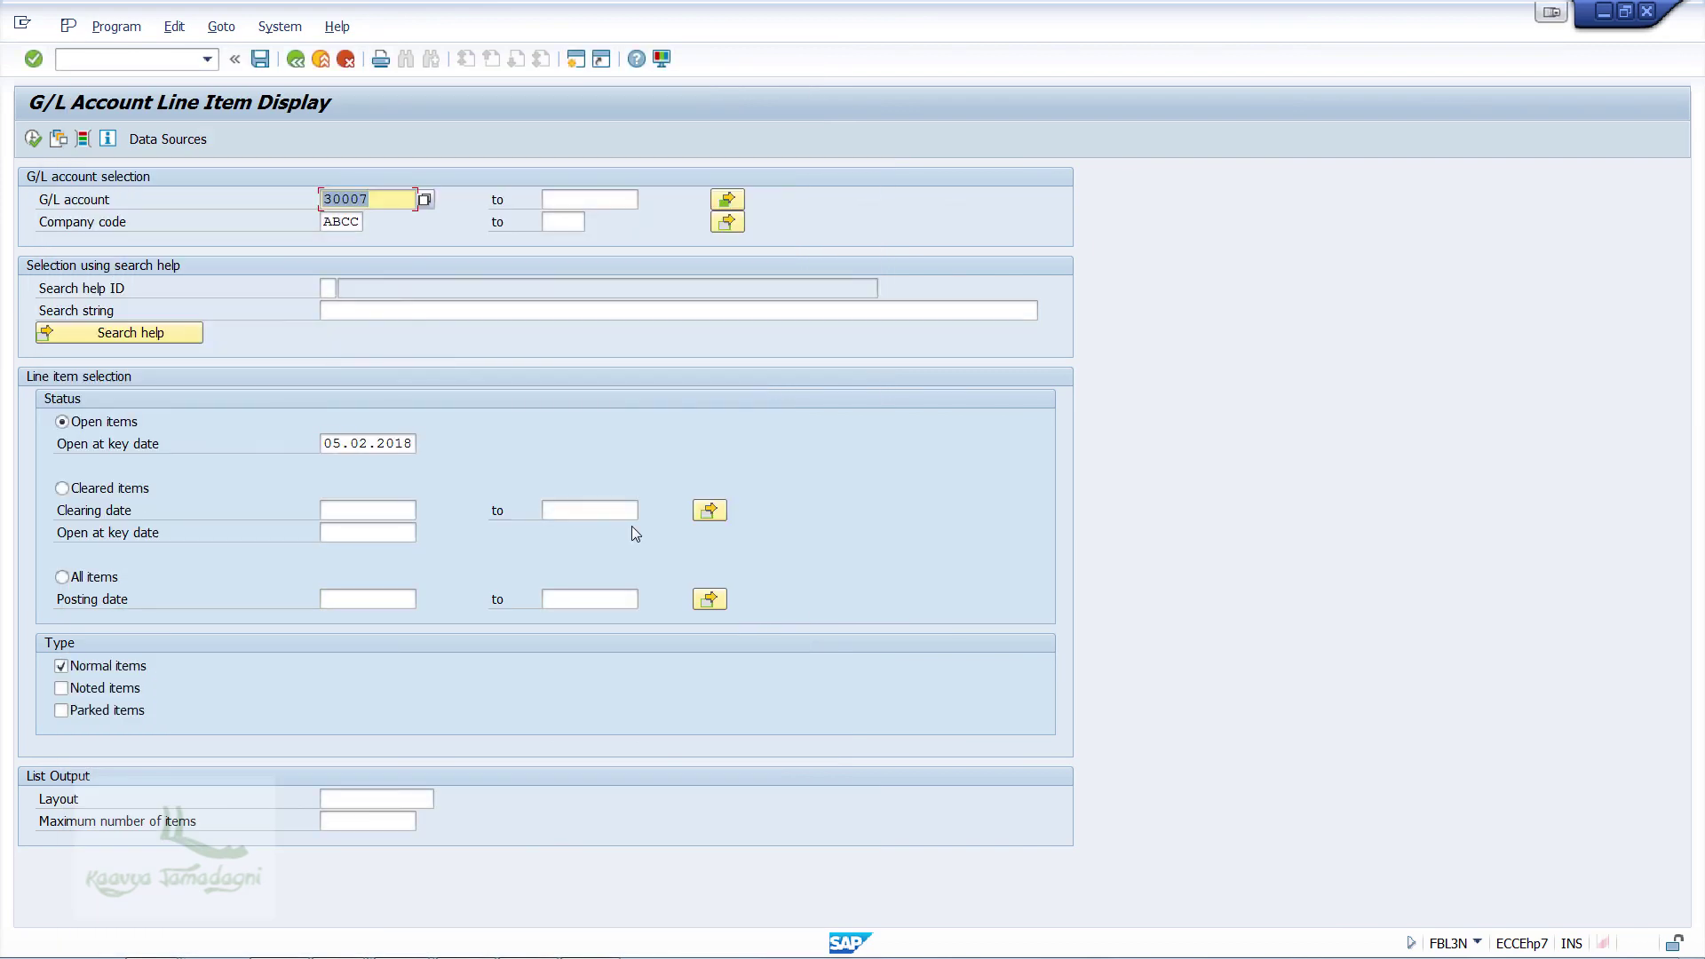
Step: Switch the line item status to all items and run the report for the selected G/L accounts
click(99, 582)
key(F8)
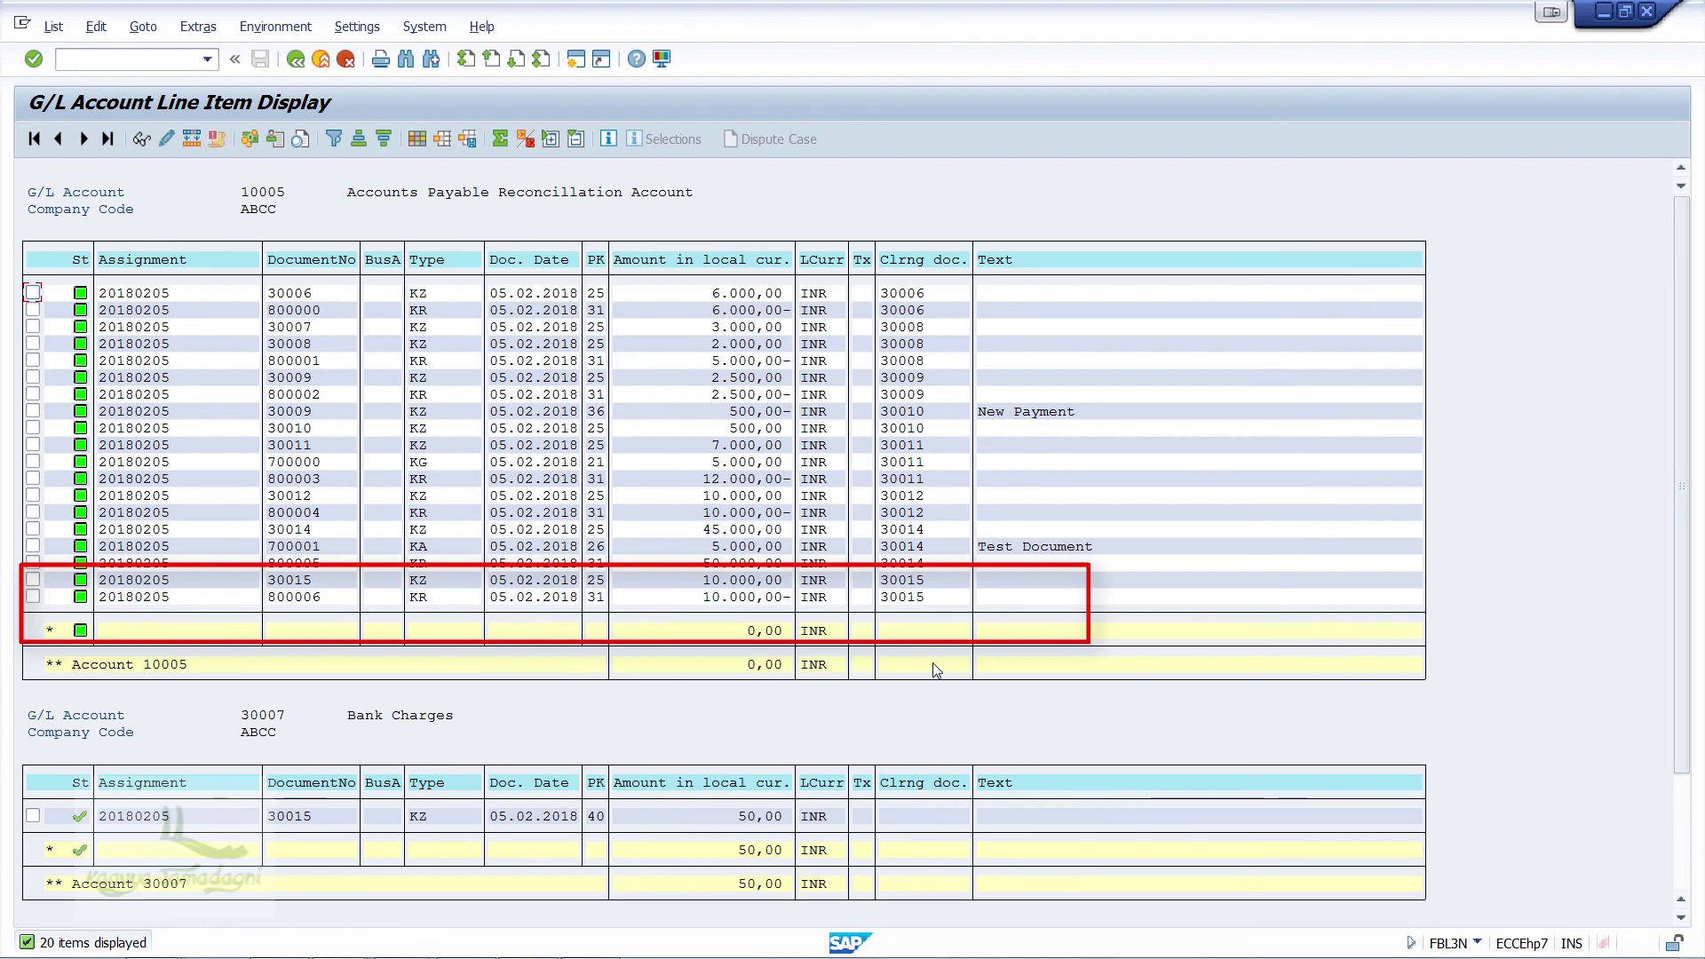
click(109, 58)
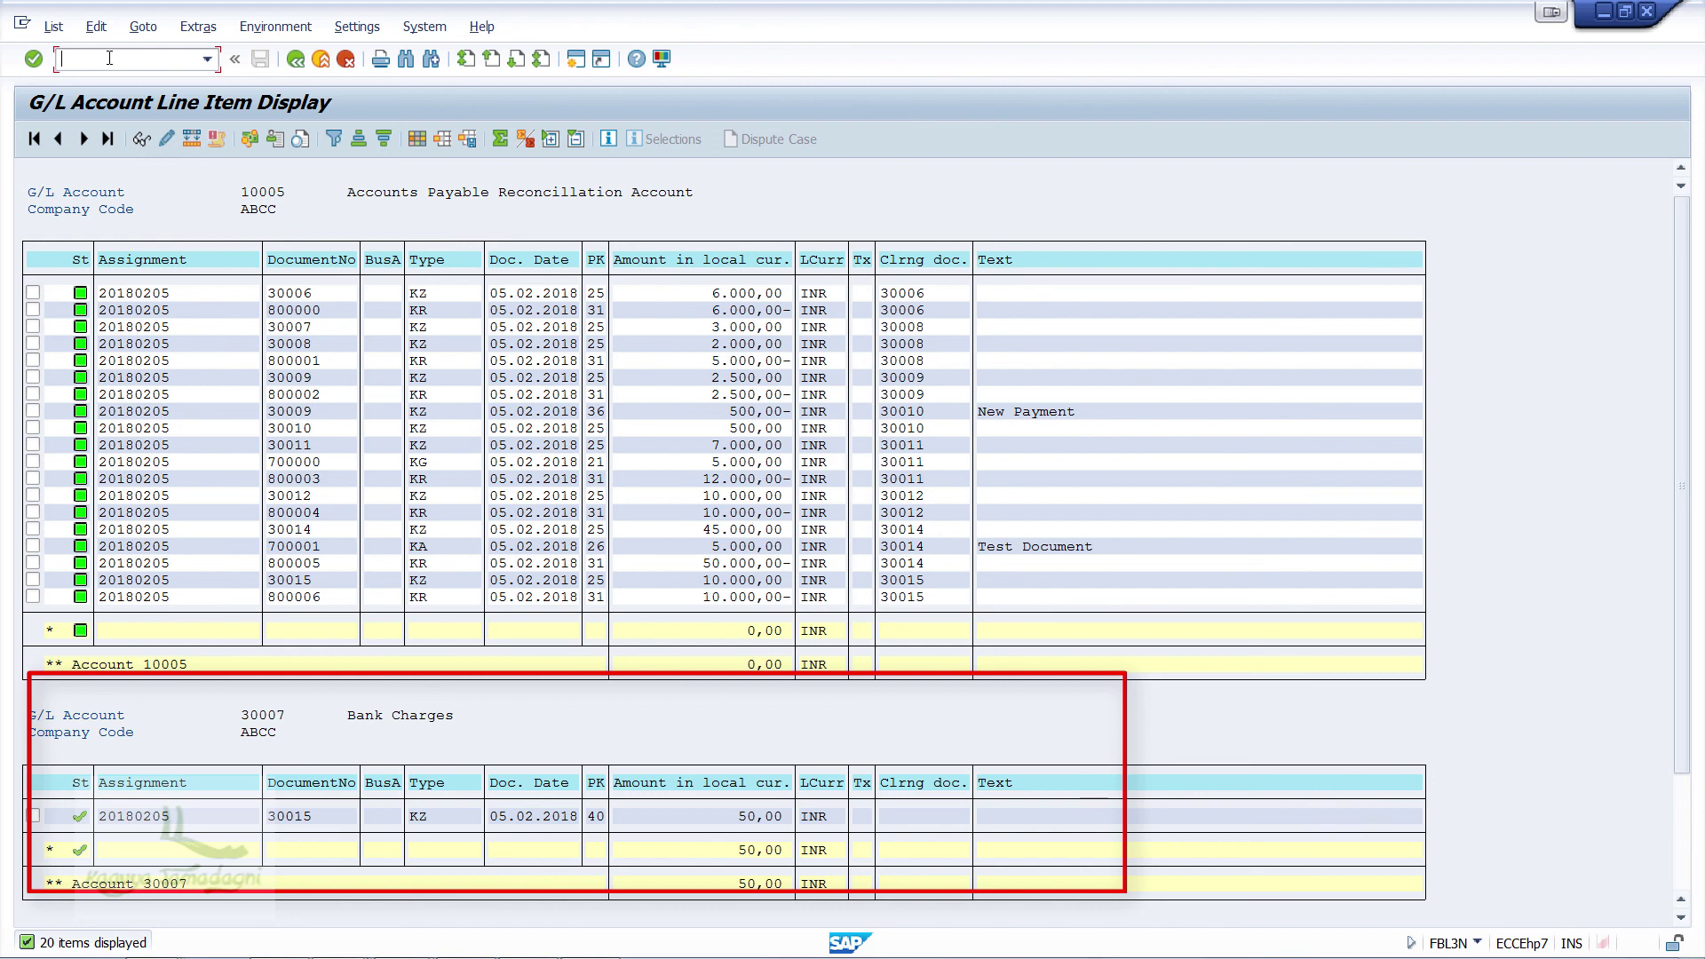